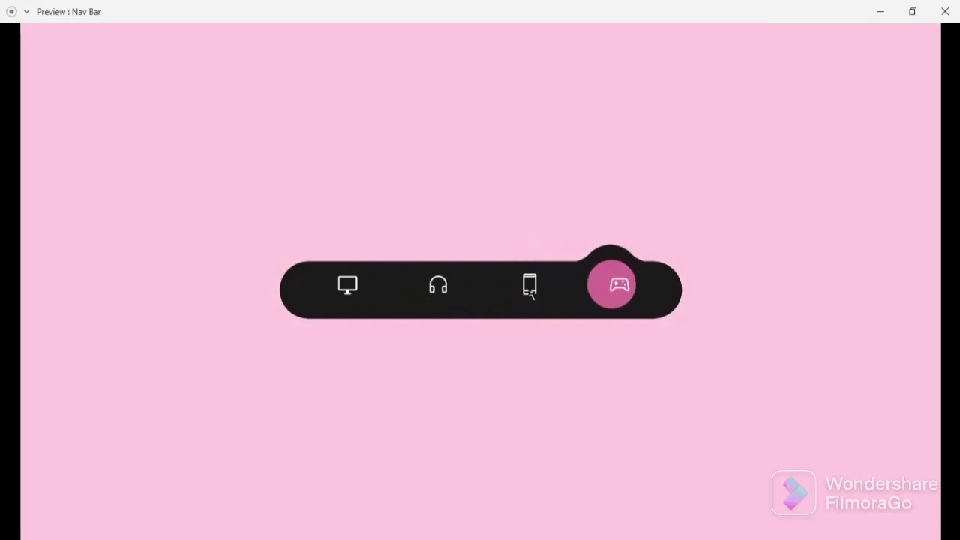
# Step: Test the nav bar prototype in preview by switching repeatedly between the monitor, headphones, phone and gamepad icons
pyautogui.click(530, 290)
pyautogui.click(442, 287)
pyautogui.click(348, 288)
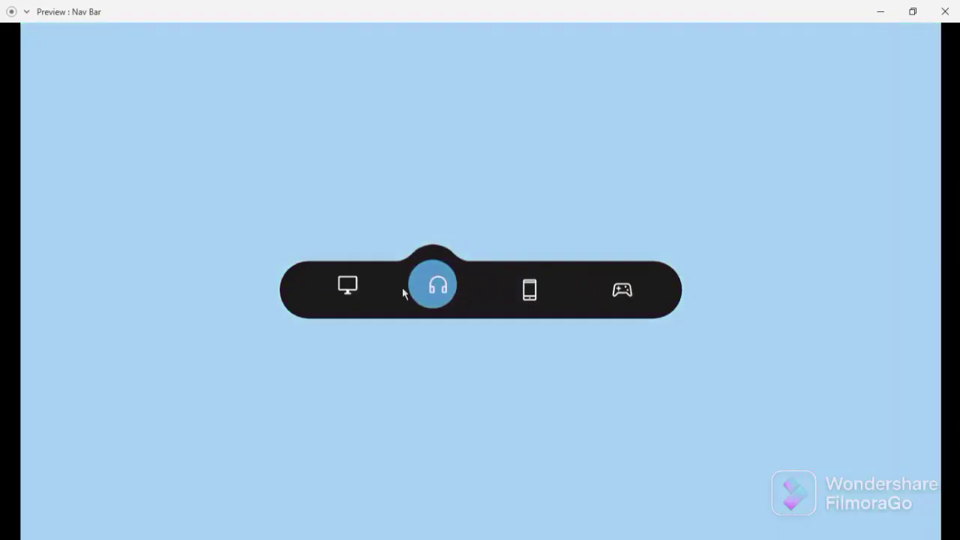
pyautogui.click(440, 287)
pyautogui.click(530, 289)
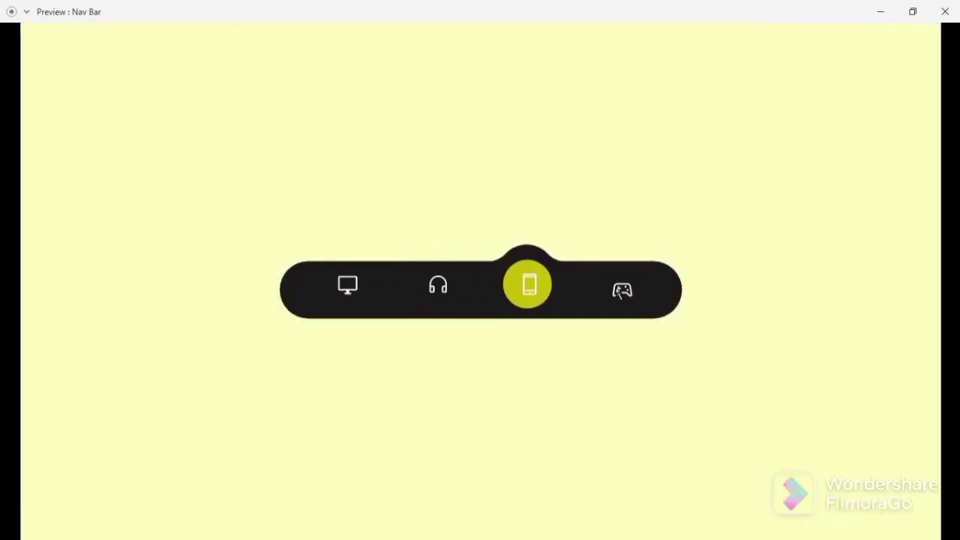
pyautogui.click(622, 290)
pyautogui.click(529, 289)
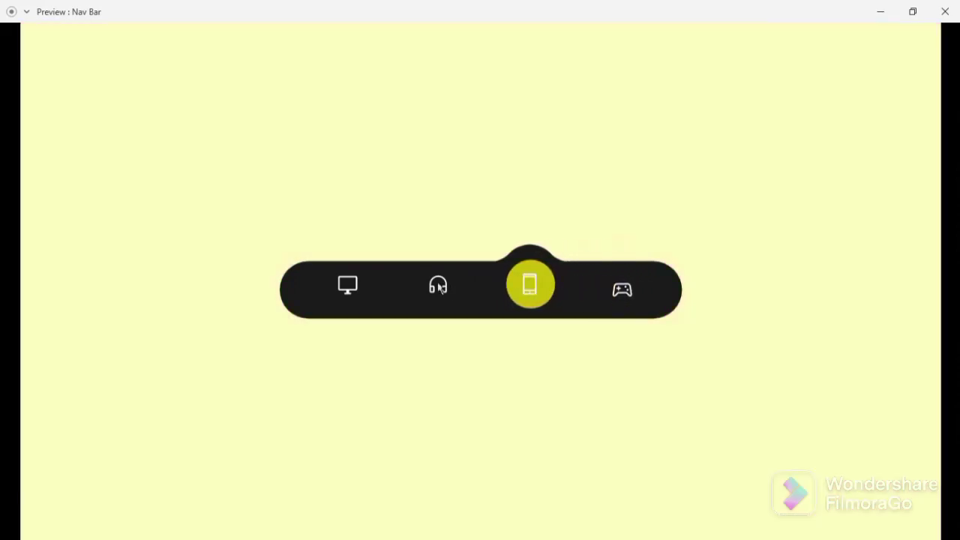
pyautogui.click(439, 288)
pyautogui.click(349, 288)
pyautogui.click(438, 293)
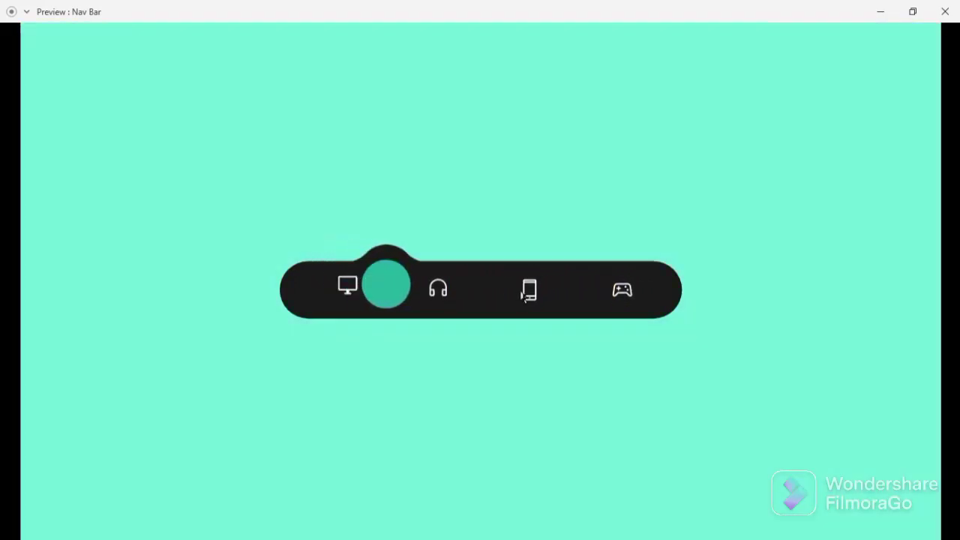
pyautogui.click(531, 291)
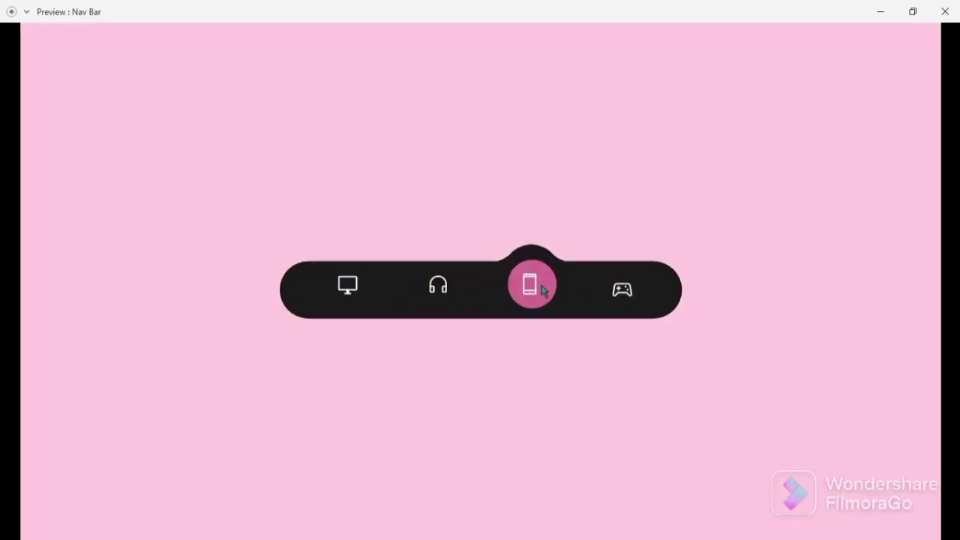
pyautogui.click(622, 291)
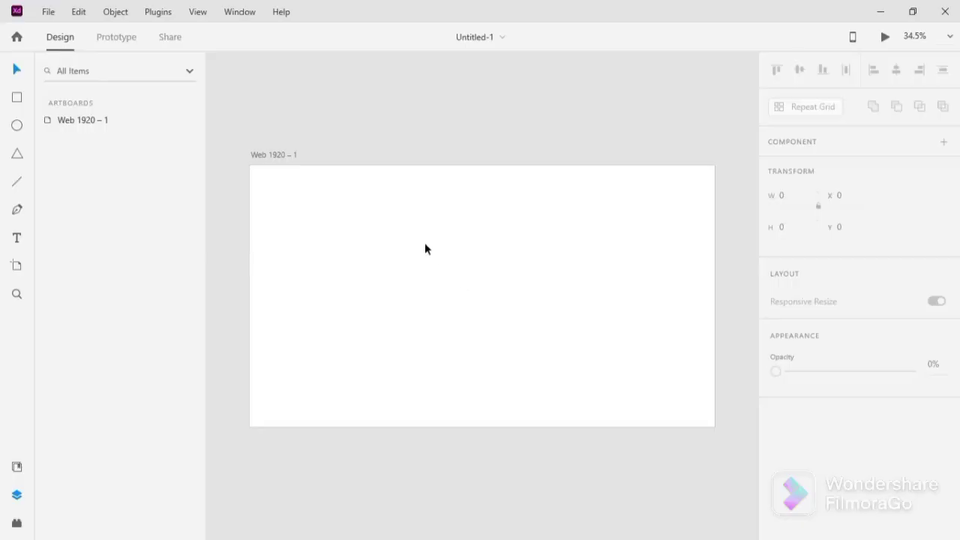
# Step: Import the headphones, sports_esports, desktop_windows and phone_iphone icon files from Downloads onto the Web 1920 artboard
pyautogui.click(48, 12)
pyautogui.click(84, 297)
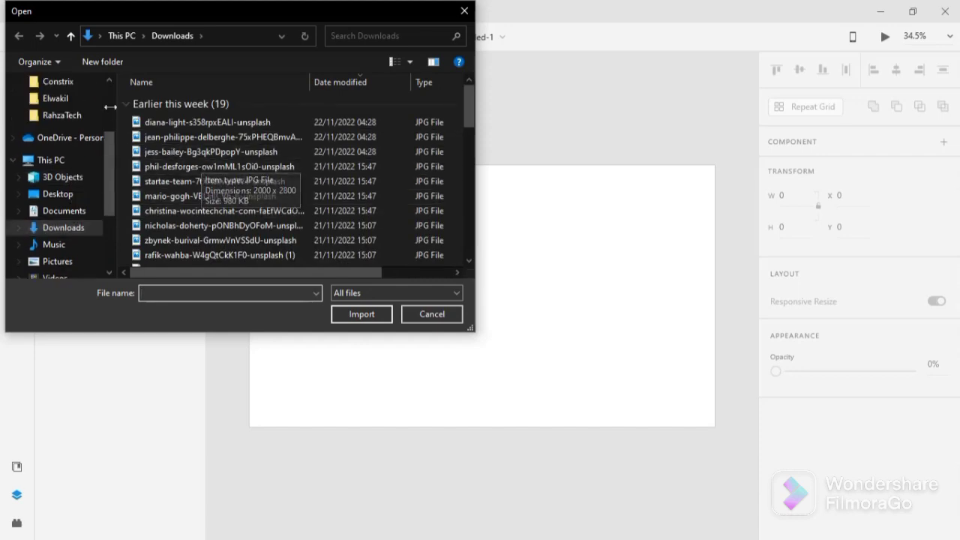
pyautogui.scroll(-6, 217, 161)
pyautogui.scroll(-2, 217, 161)
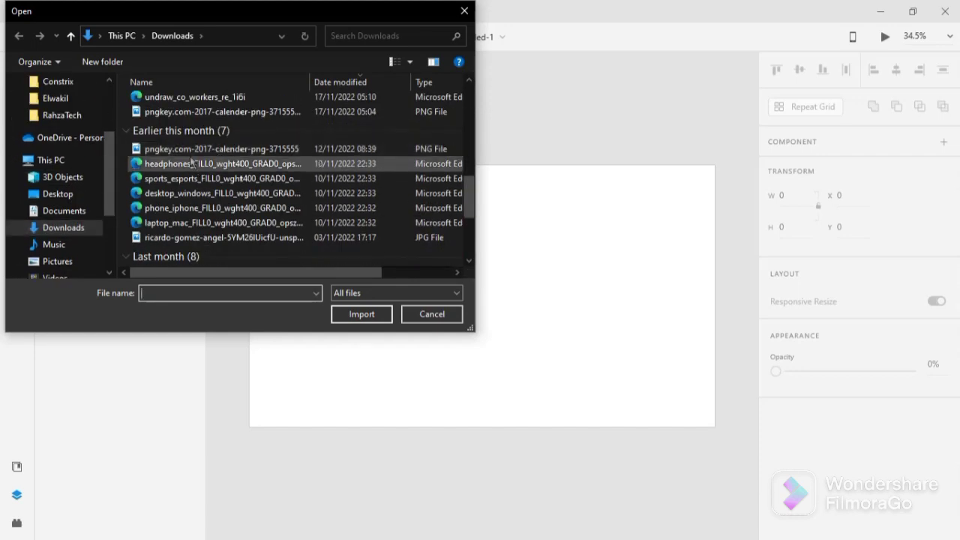
pyautogui.click(187, 168)
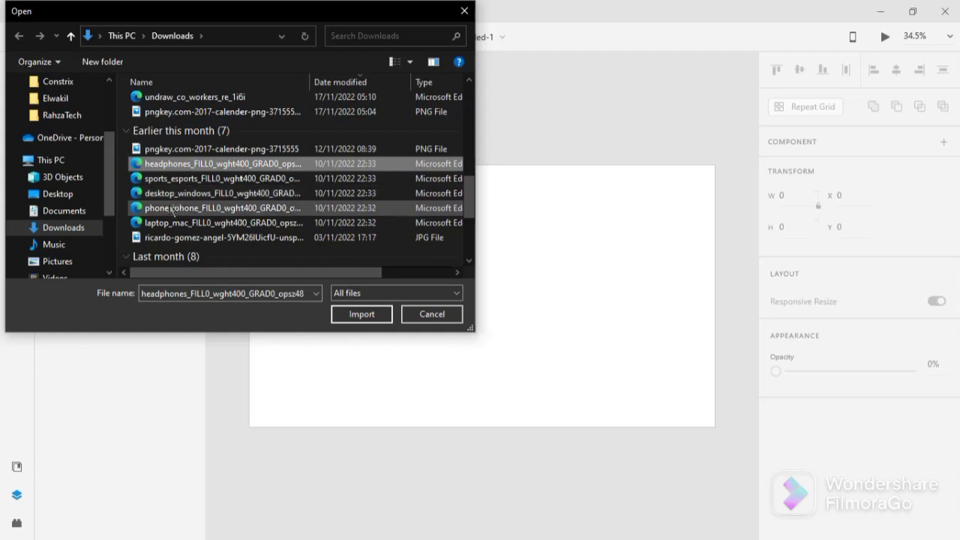
pyautogui.keyDown('shift'); pyautogui.click(172, 210); pyautogui.keyUp('shift')
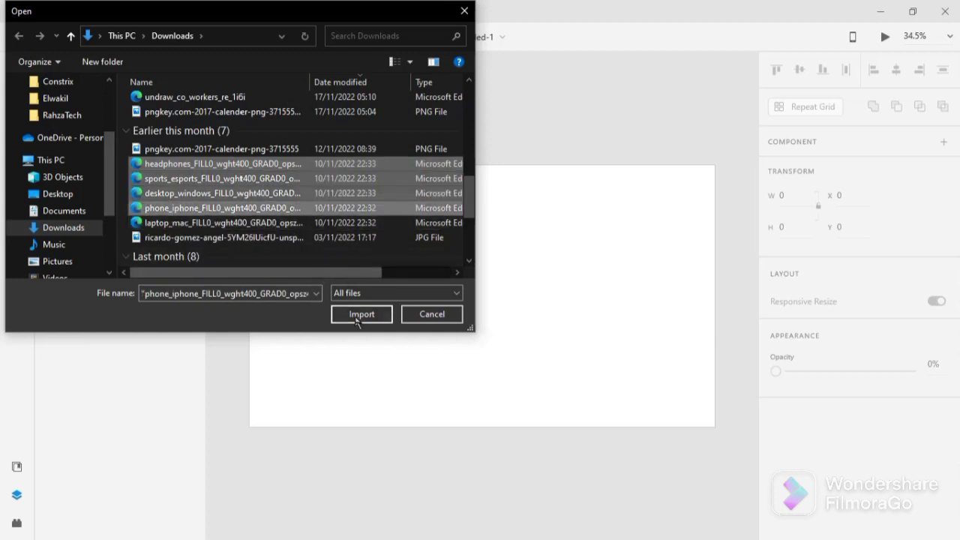
pyautogui.click(360, 315)
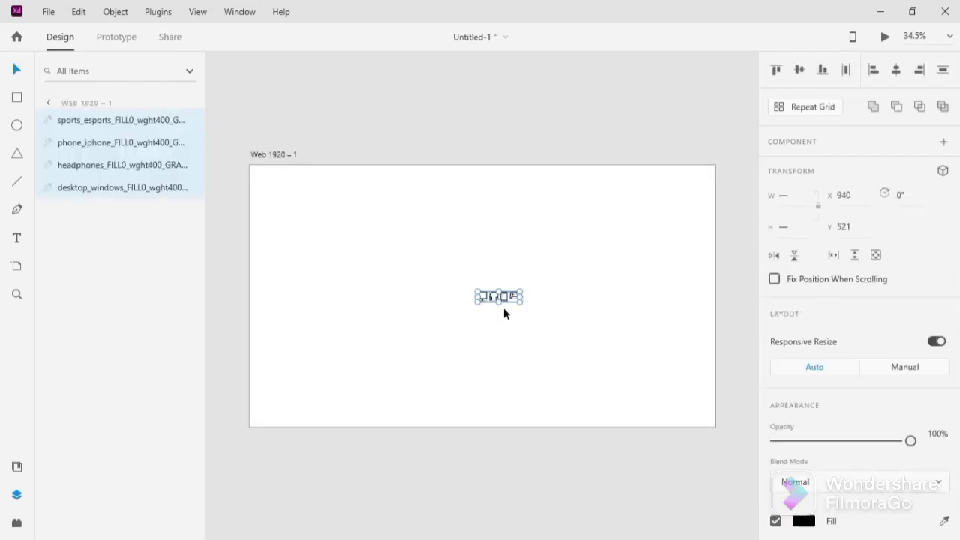
# Step: Move all four imported icons together up and slightly left, to about X 868, Y 409
pyautogui.moveTo(443, 267); pyautogui.dragTo(559, 313)
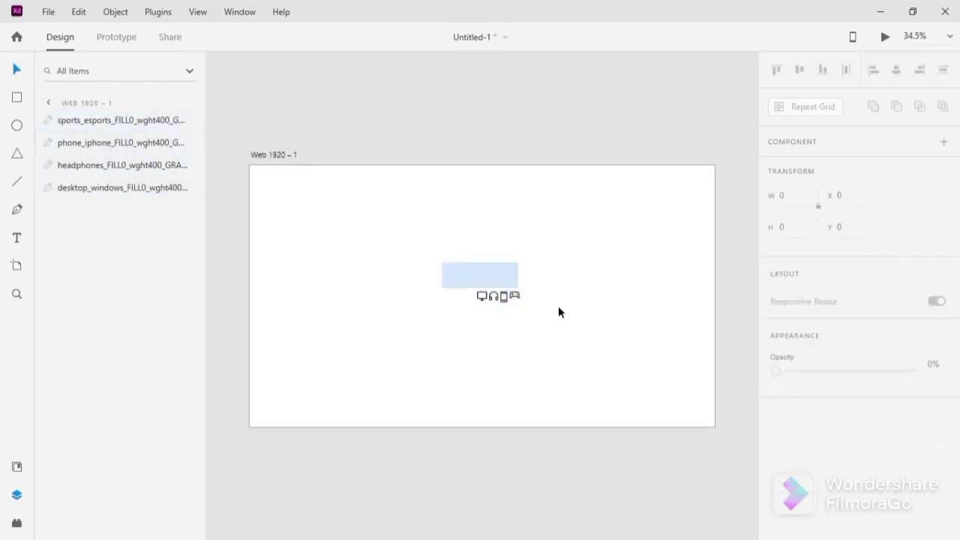
pyautogui.scroll(3, 493, 300)
pyautogui.scroll(1, 498, 302)
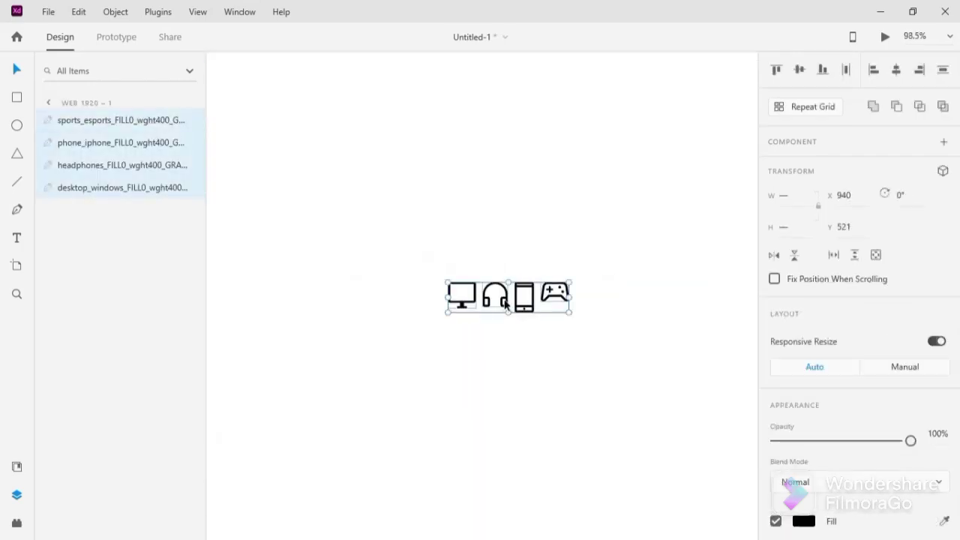
pyautogui.click(450, 230)
pyautogui.moveTo(417, 252); pyautogui.dragTo(611, 343)
pyautogui.moveTo(529, 303); pyautogui.dragTo(480, 226)
pyautogui.click(172, 234)
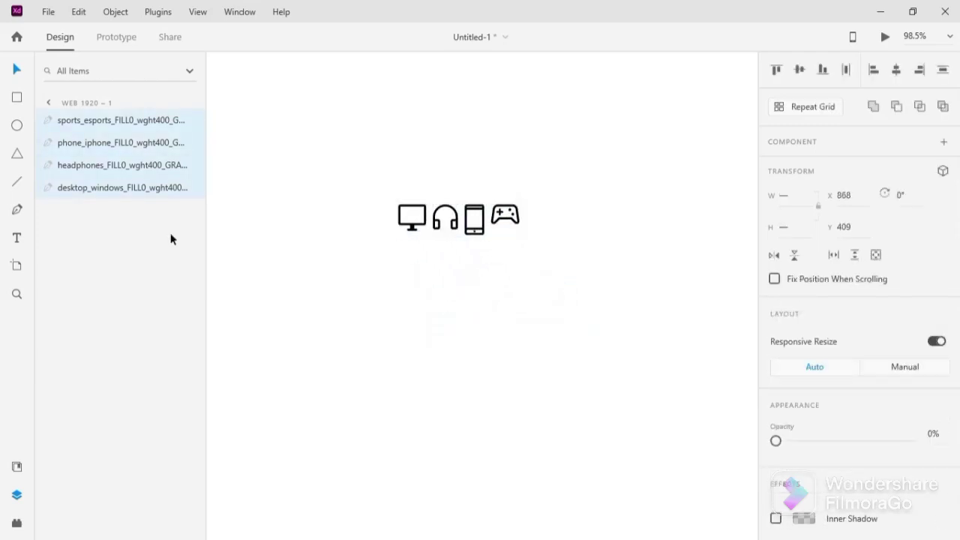
# Step: Draw a wide rectangle about 772 by 120 below the icons
pyautogui.click(17, 98)
pyautogui.moveTo(220, 303); pyautogui.dragTo(731, 386)
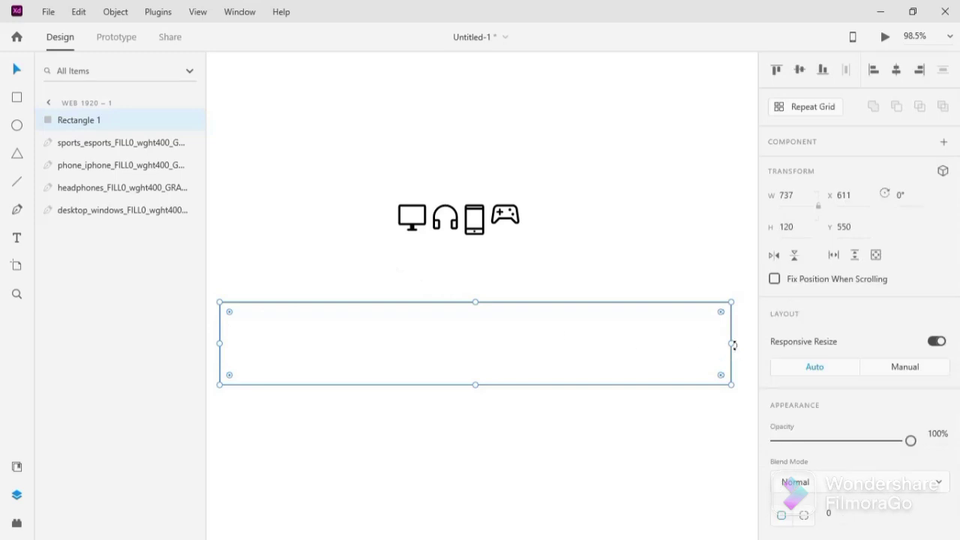
pyautogui.moveTo(733, 344)
pyautogui.mouseDown()
pyautogui.moveTo(748, 343)
pyautogui.moveTo(732, 344)
pyautogui.mouseUp()
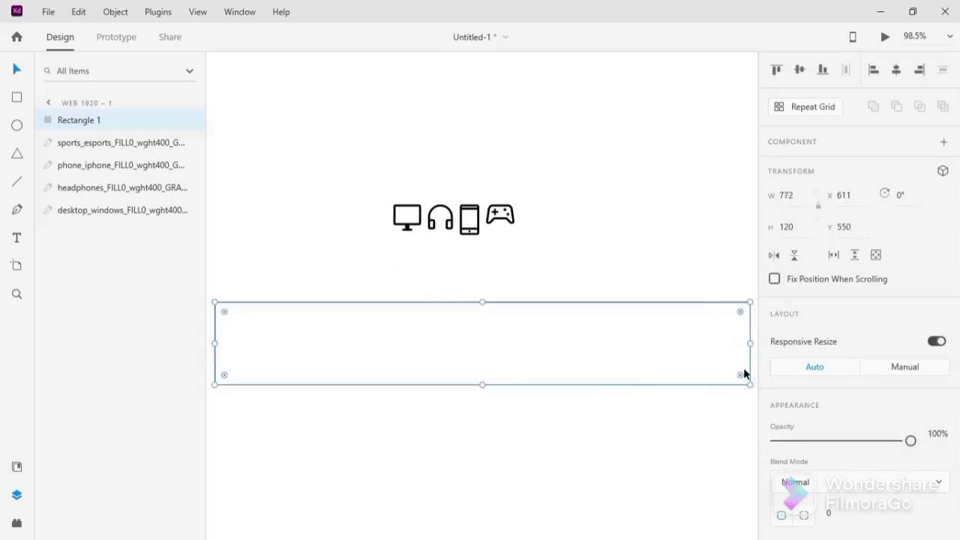
# Step: Fill the wide rectangle with a near-black solid colour and remove its border
pyautogui.scroll(-5, 795, 360)
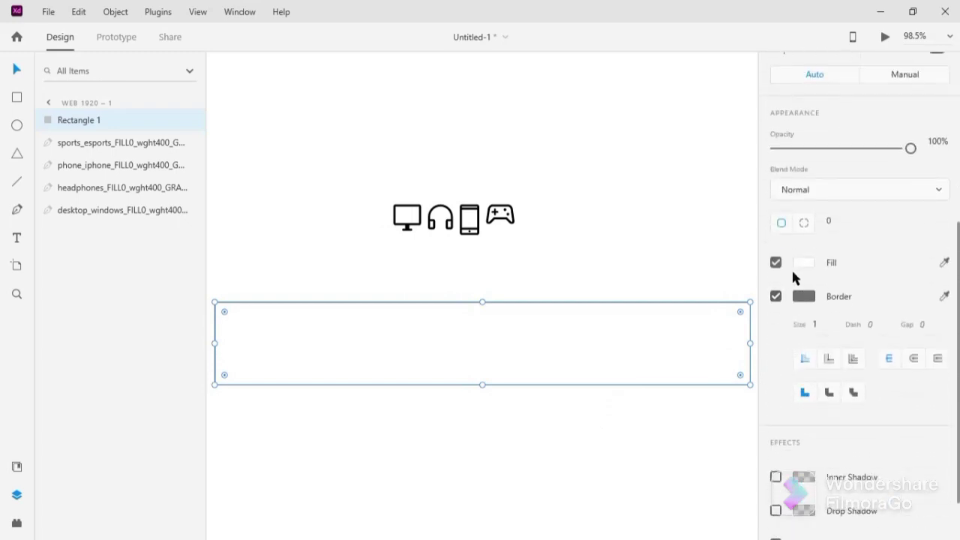
pyautogui.click(803, 263)
pyautogui.click(690, 239)
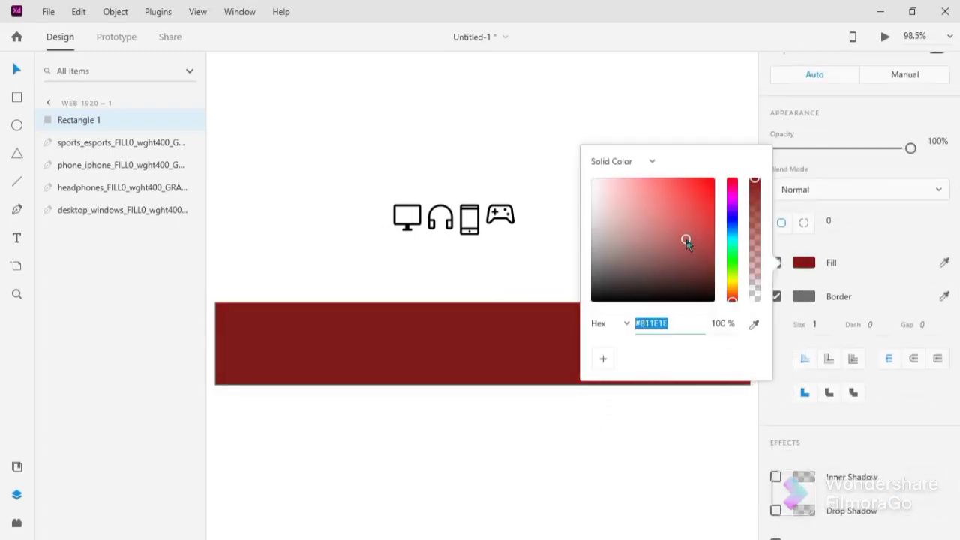
pyautogui.moveTo(686, 240); pyautogui.dragTo(683, 281)
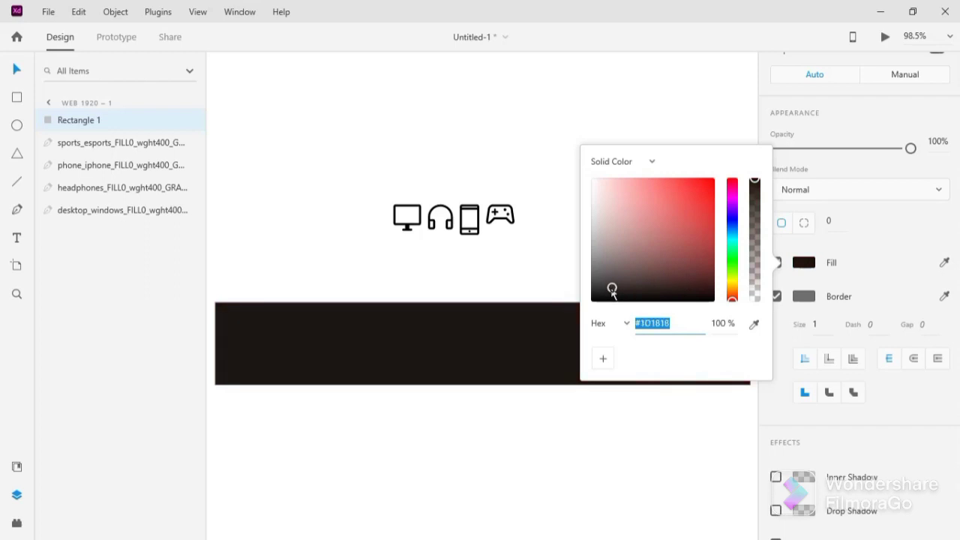
pyautogui.click(598, 360)
pyautogui.click(653, 446)
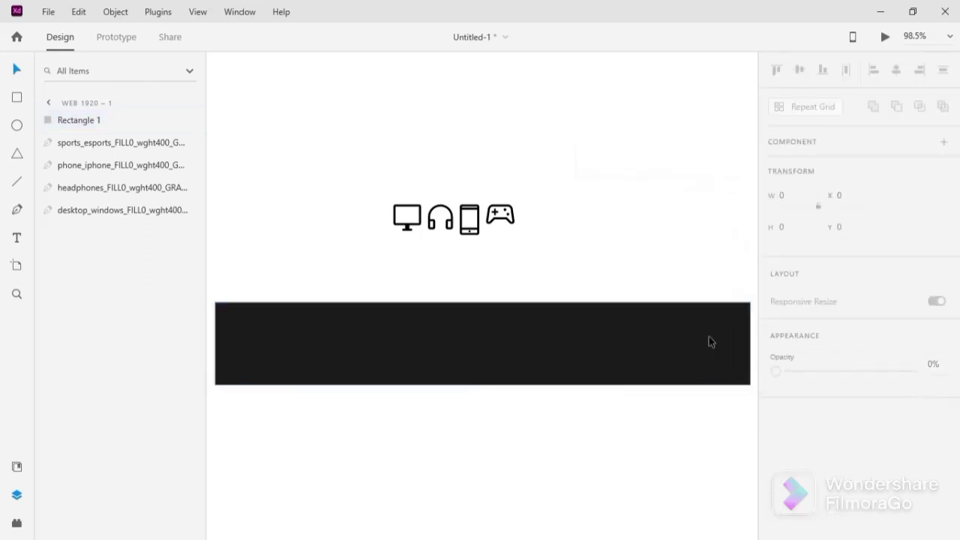
pyautogui.click(706, 332)
pyautogui.scroll(-2, 782, 306)
pyautogui.click(696, 394)
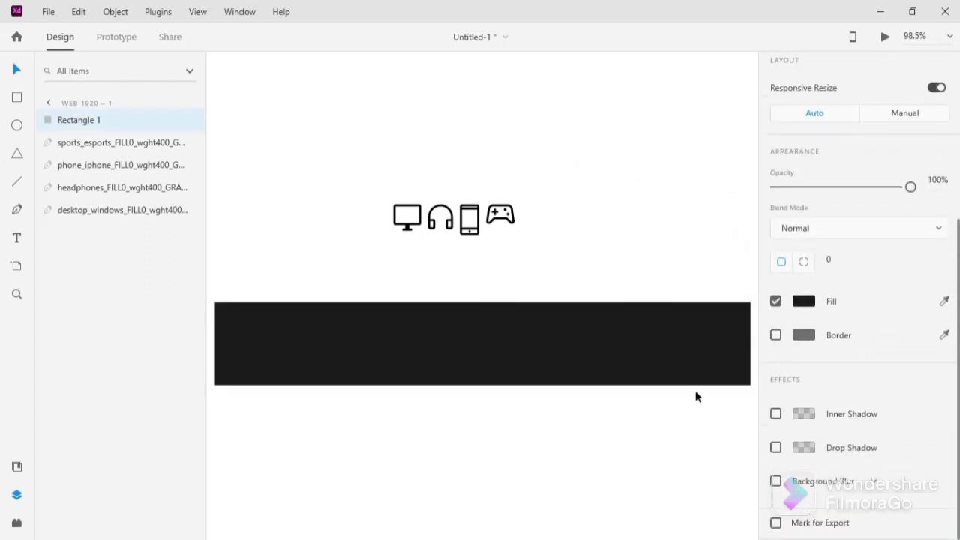
# Step: Draw a horizontal line about 295 long above the icons and place a parallel line of equal length above it
pyautogui.moveTo(449, 278); pyautogui.dragTo(463, 392)
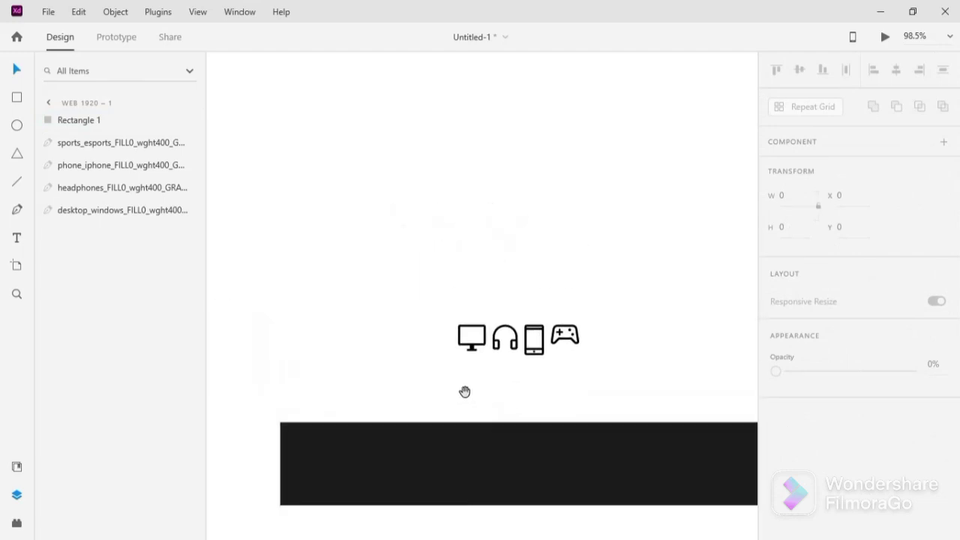
pyautogui.scroll(3, 332, 328)
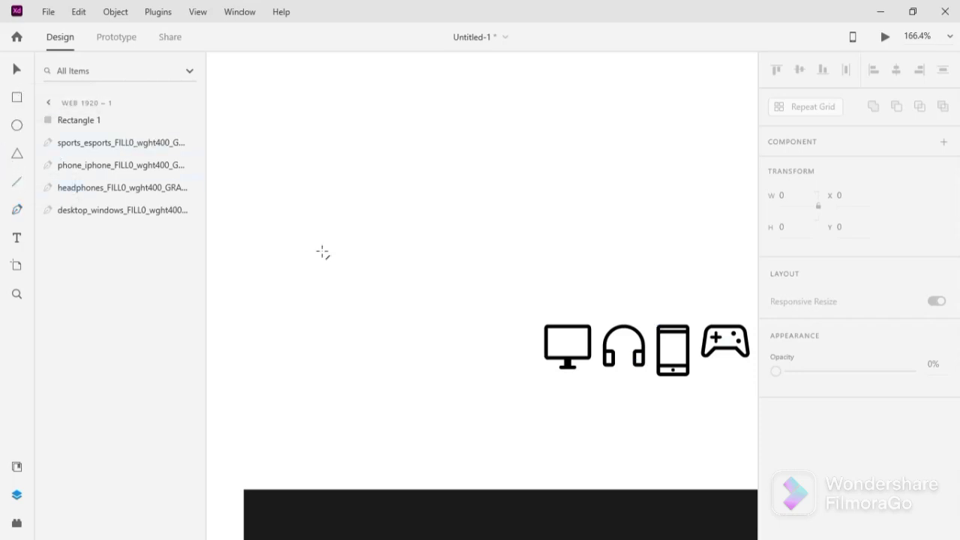
pyautogui.moveTo(300, 245)
pyautogui.mouseDown()
pyautogui.moveTo(633, 246)
pyautogui.moveTo(568, 255)
pyautogui.moveTo(534, 240)
pyautogui.moveTo(541, 178)
pyautogui.mouseUp()
pyautogui.press('v')
pyautogui.click(455, 204)
pyautogui.click(595, 259)
pyautogui.press('Delete')
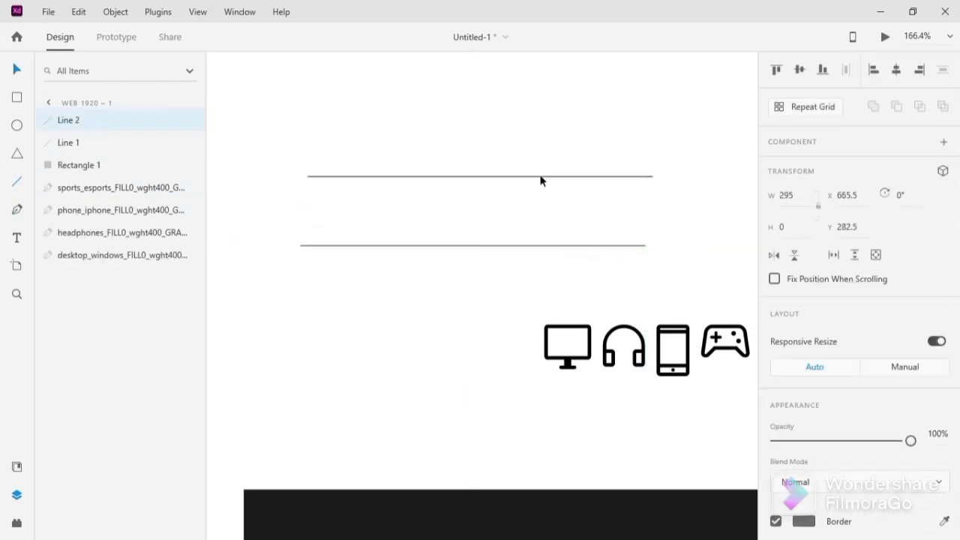
# Step: Draw a vertical line crossing both horizontal lines and align all three lines on their horizontal centres
pyautogui.scroll(2, 480, 236)
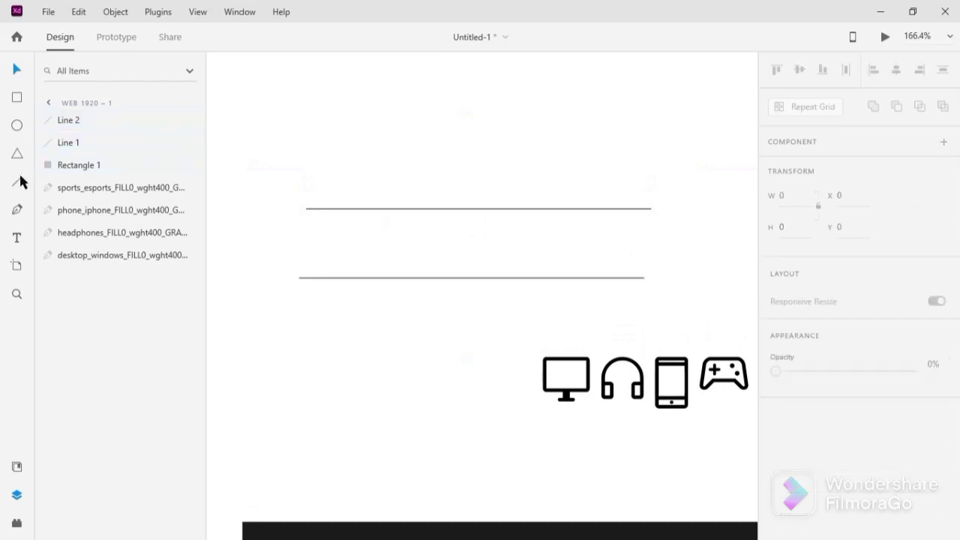
pyautogui.moveTo(476, 160)
pyautogui.mouseDown()
pyautogui.moveTo(498, 338)
pyautogui.moveTo(477, 340)
pyautogui.mouseUp()
pyautogui.press('Escape')
pyautogui.moveTo(425, 191); pyautogui.dragTo(598, 300)
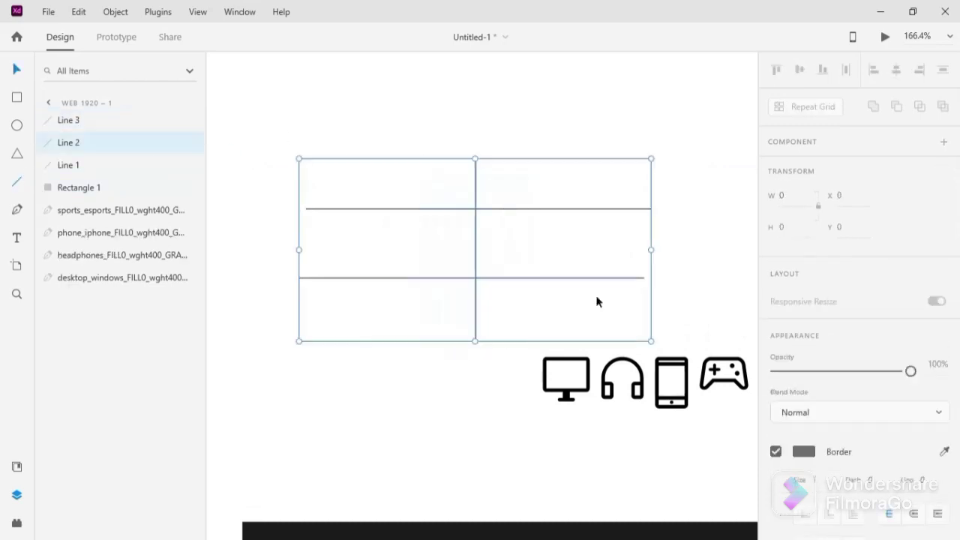
pyautogui.click(896, 71)
pyautogui.click(452, 129)
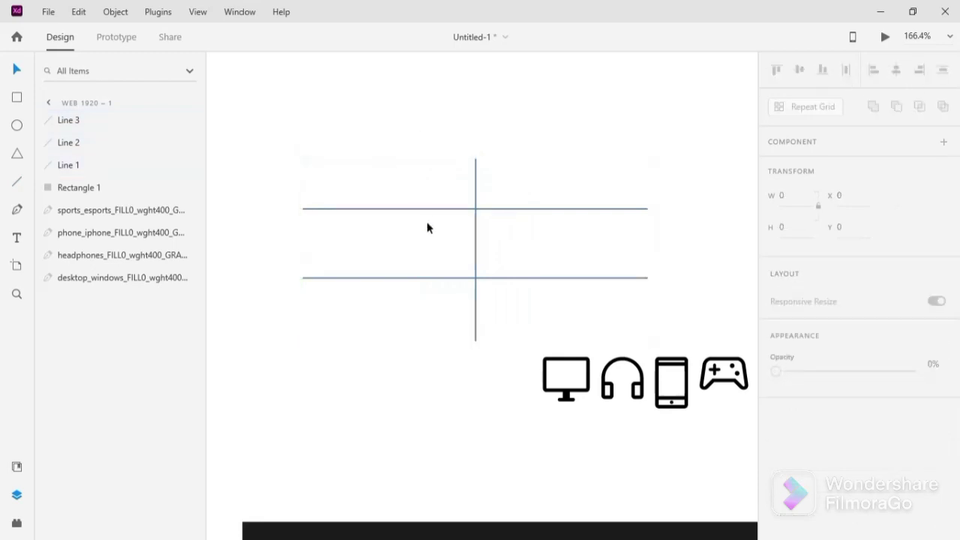
# Step: Move the upper horizontal line down, closer to the lower one
pyautogui.keyDown('ctrl'); pyautogui.scroll(2, 428, 228); pyautogui.keyUp('ctrl')
pyautogui.moveTo(444, 204); pyautogui.dragTo(445, 223)
pyautogui.press('Escape')
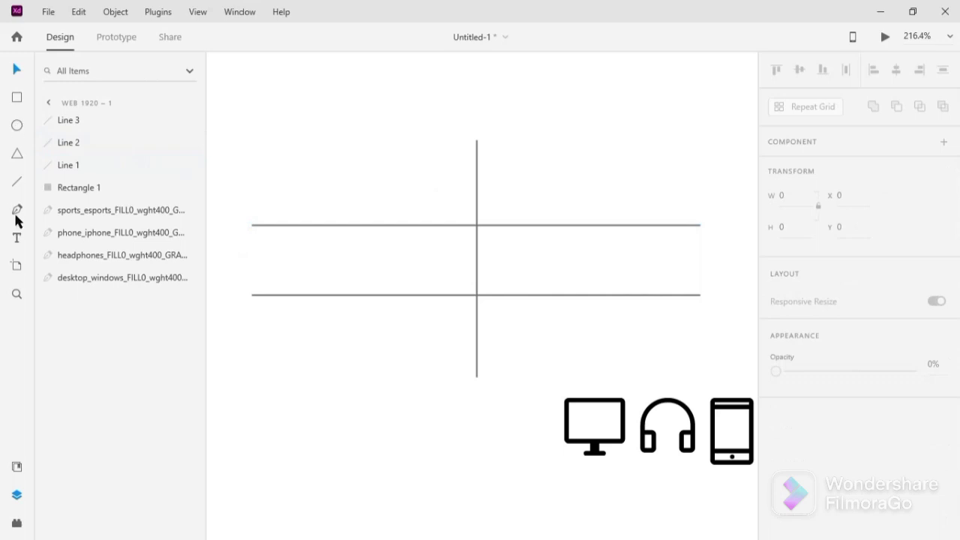
# Step: Draw a closed S-curved Pen path about 128 by 46, rising from the lower line to the upper line's intersection with the vertical line
pyautogui.click(284, 295)
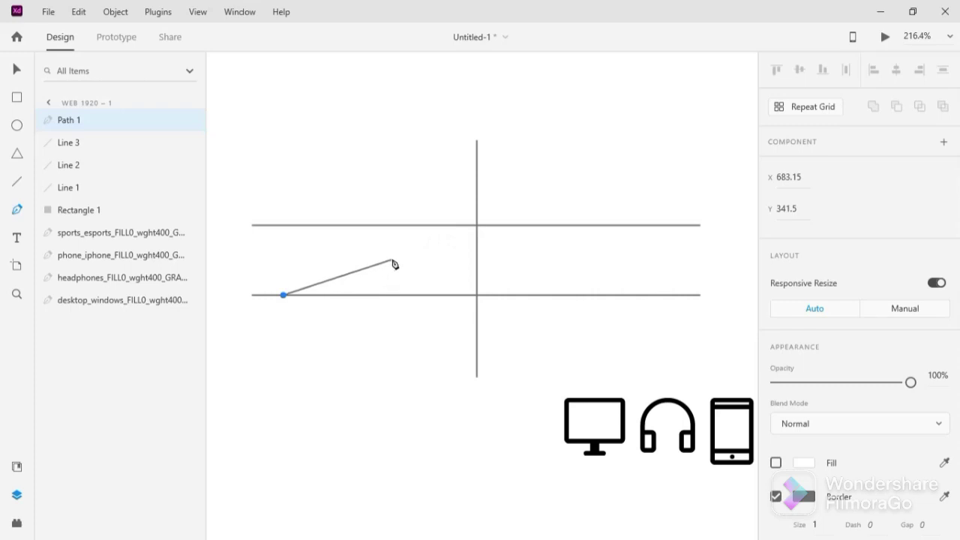
pyautogui.moveTo(395, 262); pyautogui.dragTo(417, 234)
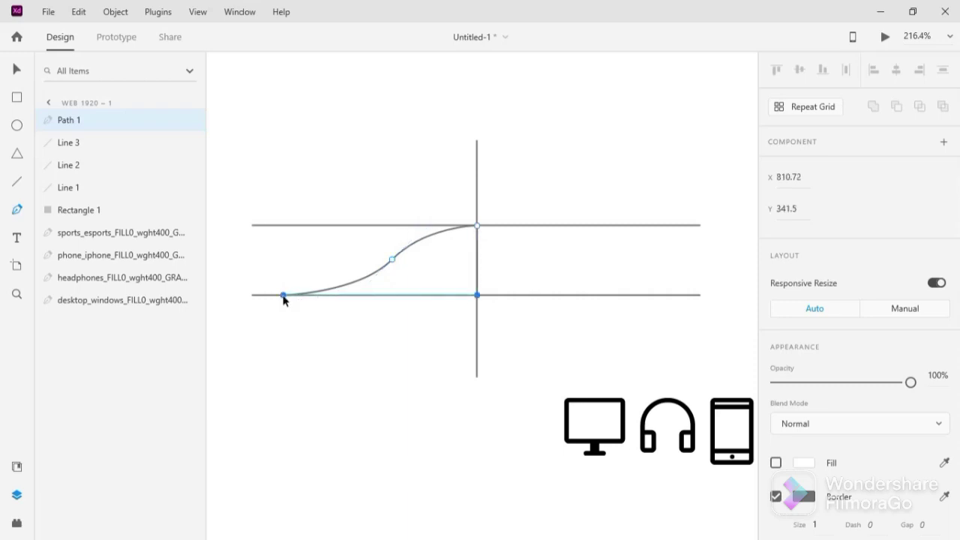
pyautogui.click(342, 380)
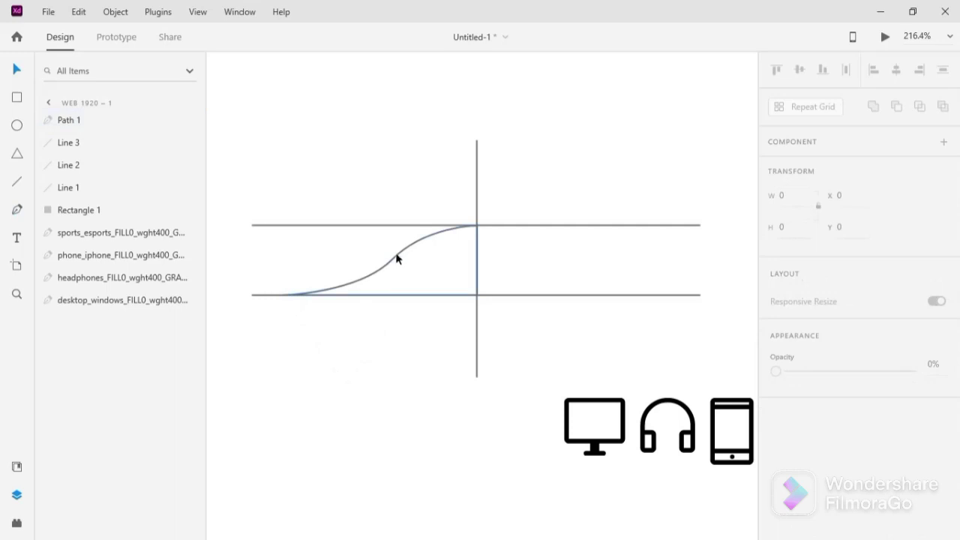
# Step: Move the curved path off the guide lines to the empty area above the dark bar
pyautogui.moveTo(397, 259); pyautogui.dragTo(370, 395)
pyautogui.moveTo(400, 198); pyautogui.dragTo(541, 313)
pyautogui.click(403, 341)
pyautogui.click(392, 378)
# Step: Place a copy of the curved path on its right side and flip the copy horizontally
pyautogui.moveTo(394, 382); pyautogui.dragTo(548, 345)
pyautogui.click(351, 343)
pyautogui.click(392, 344)
pyautogui.click(447, 345)
pyautogui.click(365, 343)
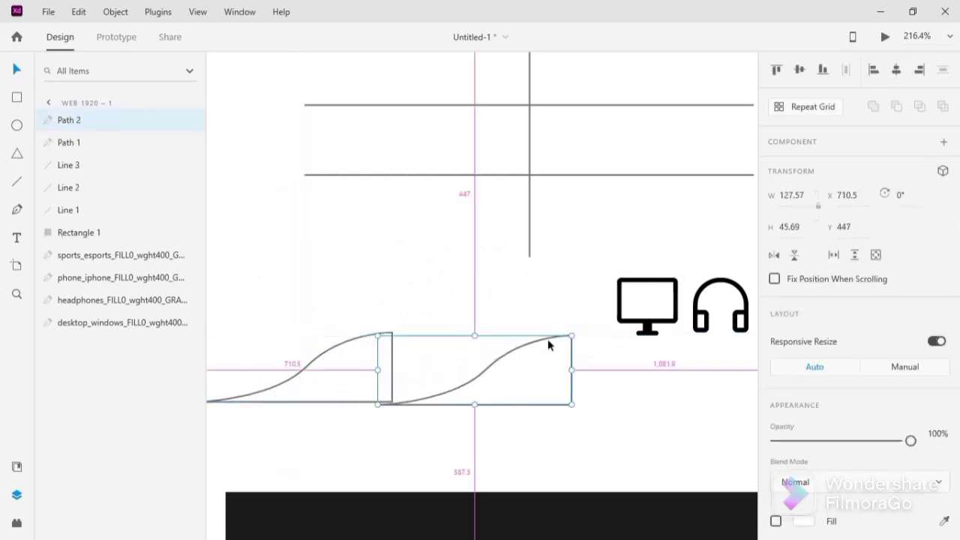
pyautogui.click(774, 256)
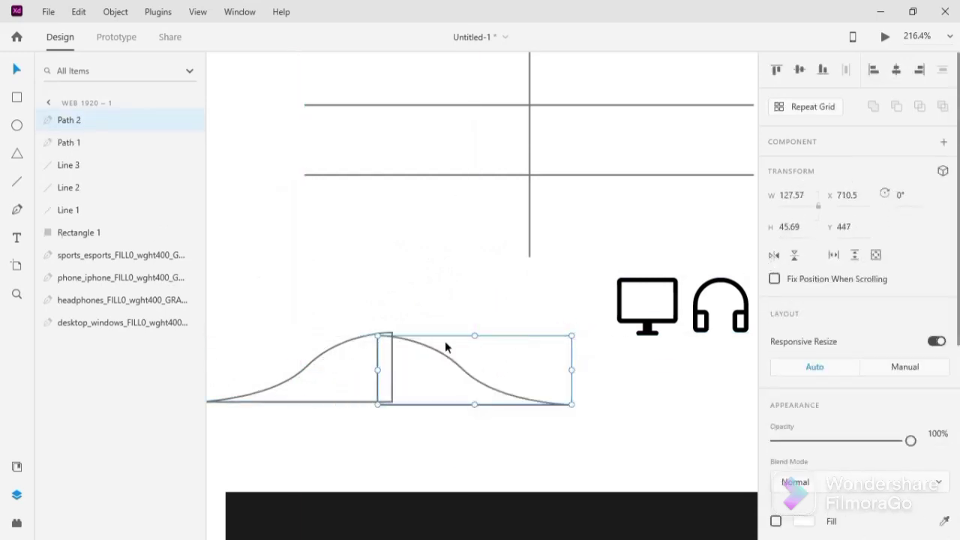
# Step: Align the two mirrored curve halves along their bottom edges
pyautogui.moveTo(459, 441); pyautogui.dragTo(351, 313)
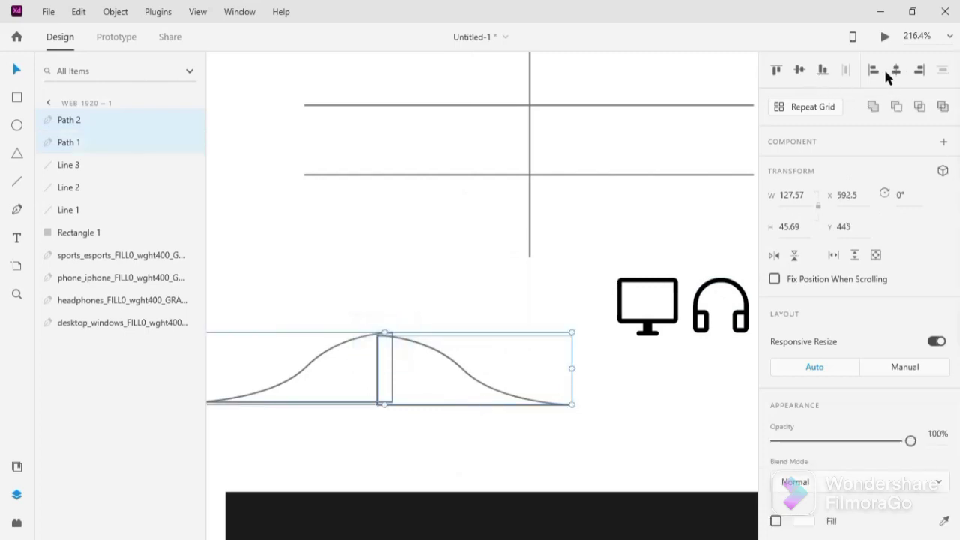
pyautogui.click(822, 72)
pyautogui.click(448, 332)
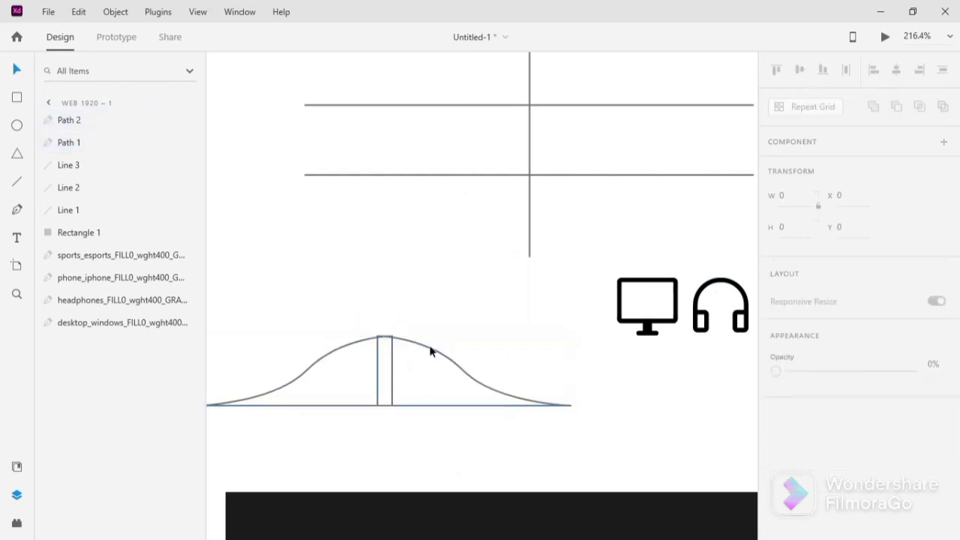
# Step: Close the gap between the two mirrored curve halves and unite them into one bump shape
pyautogui.moveTo(430, 346); pyautogui.dragTo(448, 348)
pyautogui.press('Left')
pyautogui.press('Left')
pyautogui.press('Left')
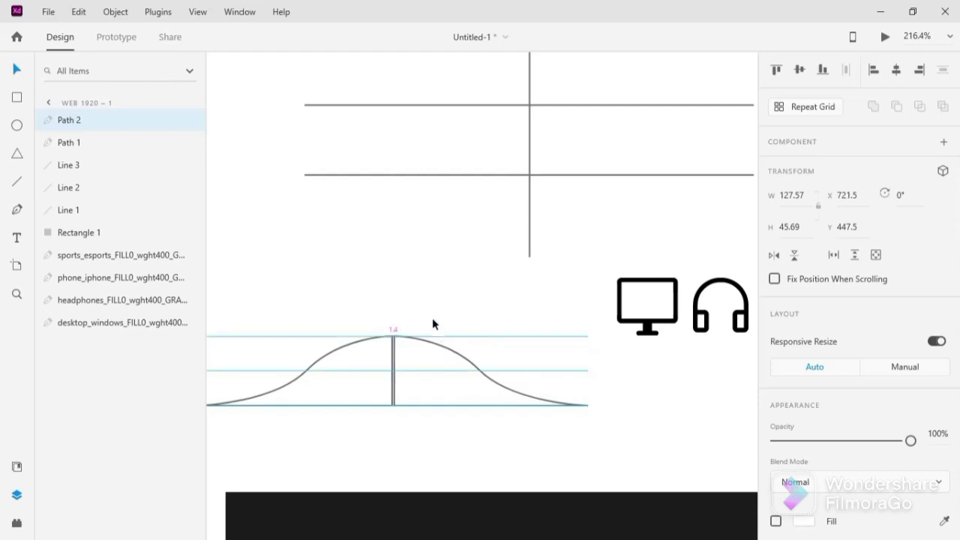
pyautogui.click(374, 312)
pyautogui.moveTo(373, 317); pyautogui.dragTo(472, 433)
pyautogui.click(873, 107)
# Step: Resize the united bump about its centre to about 201 wide and reduce its height to about 40
pyautogui.scroll(-4, 419, 315)
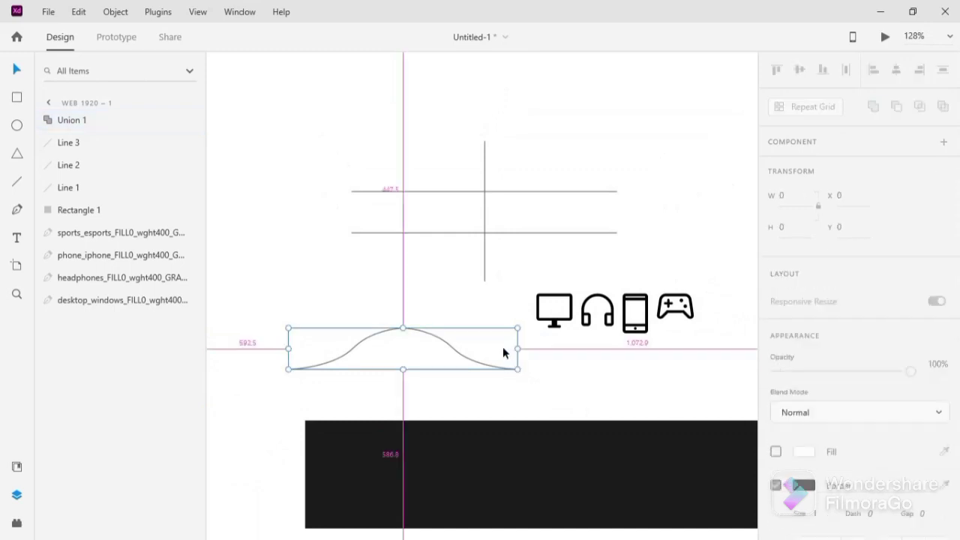
pyautogui.moveTo(518, 348); pyautogui.dragTo(491, 346)
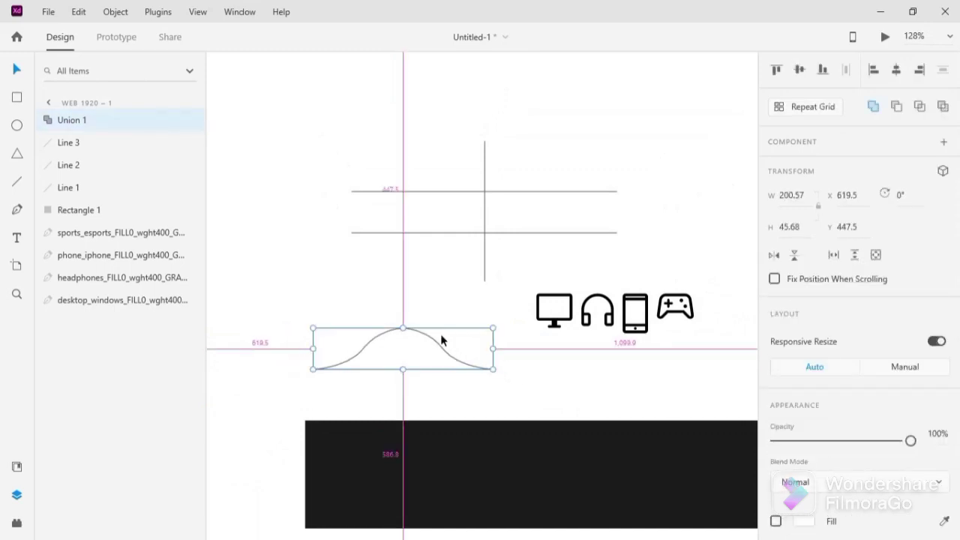
pyautogui.click(430, 320)
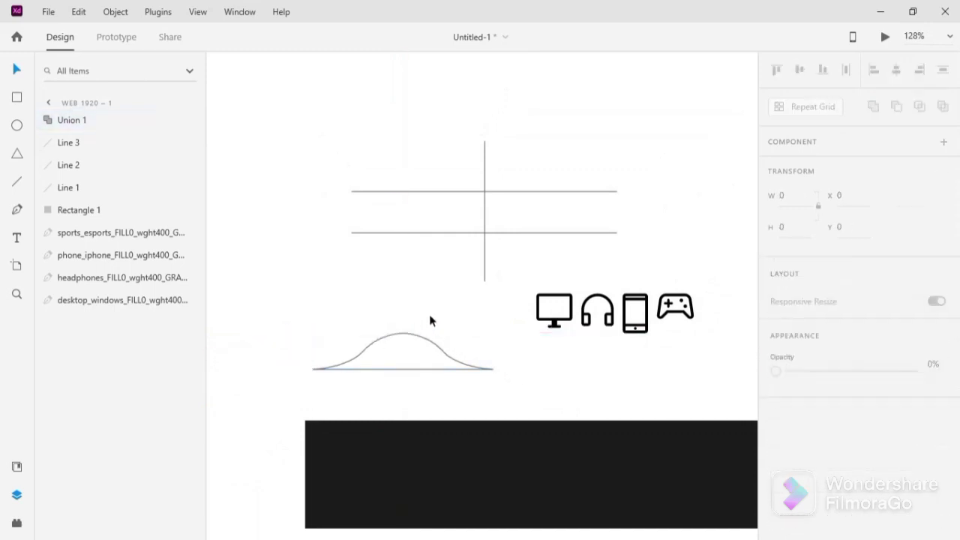
pyautogui.moveTo(430, 320); pyautogui.dragTo(421, 294)
pyautogui.moveTo(479, 322); pyautogui.dragTo(446, 296)
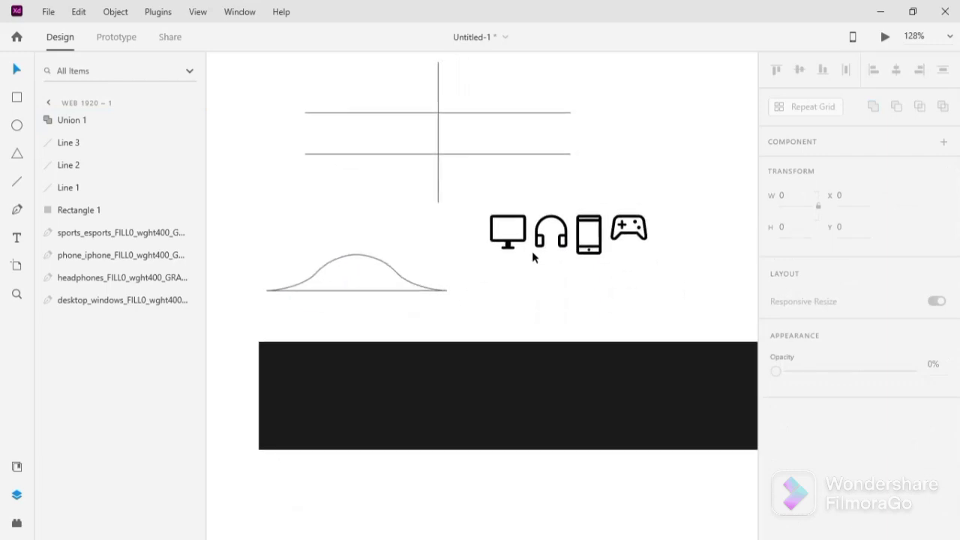
# Step: Send the dark bar behind all other objects and move the four icons together onto it
pyautogui.moveTo(480, 214); pyautogui.dragTo(689, 245)
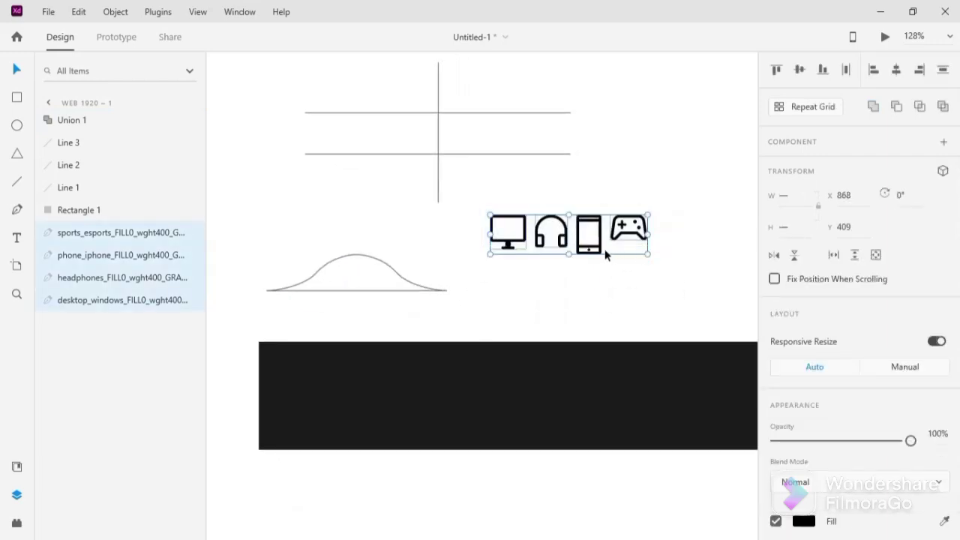
pyautogui.moveTo(600, 252); pyautogui.dragTo(600, 279)
pyautogui.click(560, 383)
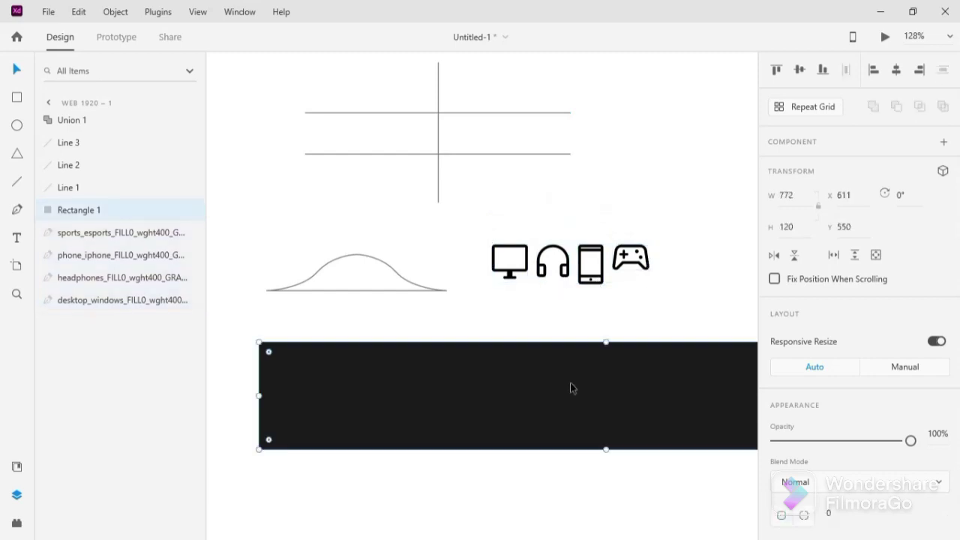
pyautogui.hotkey('ctrl', 'shift', '[')
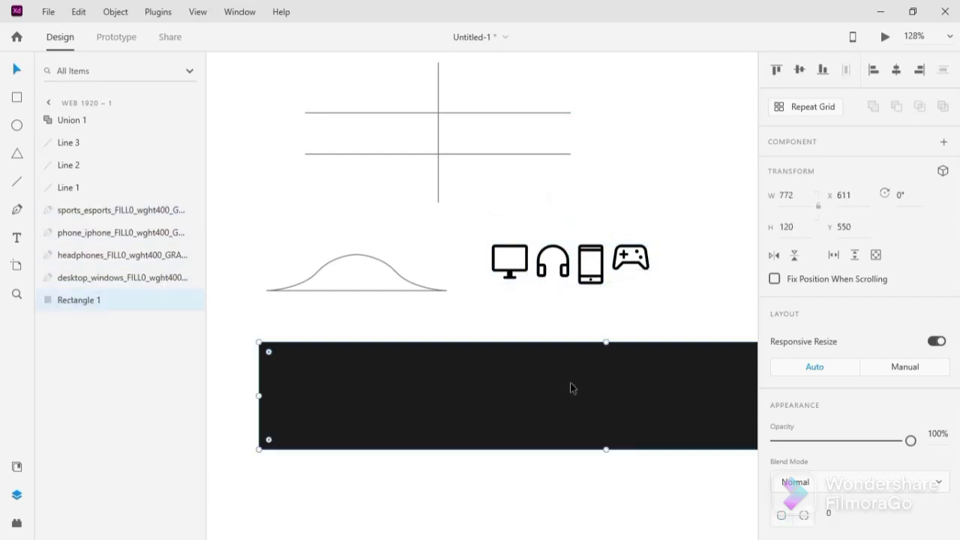
pyautogui.moveTo(484, 250); pyautogui.dragTo(660, 283)
pyautogui.moveTo(615, 259); pyautogui.dragTo(524, 401)
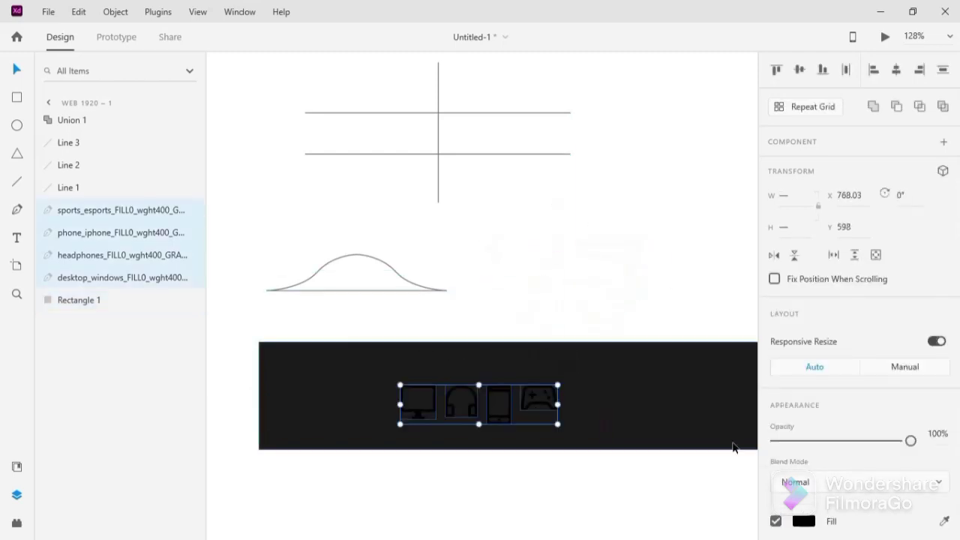
# Step: Change the fill of the four icons to white
pyautogui.click(803, 520)
pyautogui.click(596, 339)
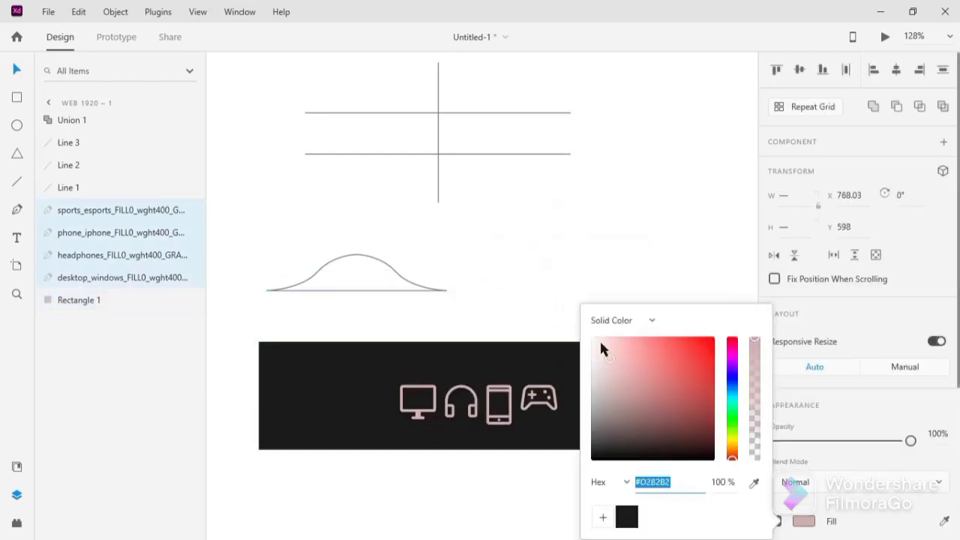
pyautogui.click(557, 253)
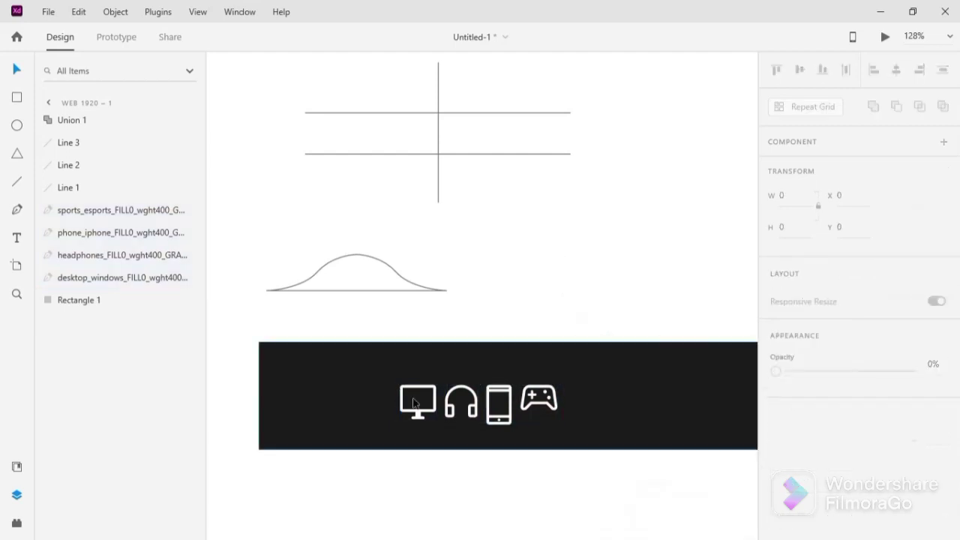
# Step: Move the monitor icon toward the bar's left end and the game controller icon toward its right end
pyautogui.moveTo(401, 408); pyautogui.dragTo(333, 408)
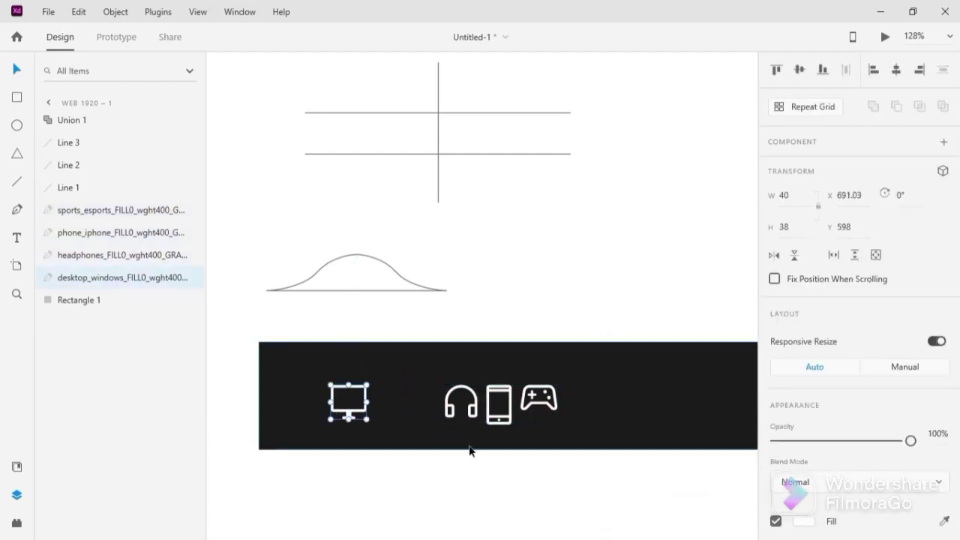
pyautogui.scroll(-3, 472, 450)
pyautogui.moveTo(475, 476)
pyautogui.mouseDown()
pyautogui.moveTo(463, 472)
pyautogui.moveTo(478, 485)
pyautogui.mouseUp()
pyautogui.scroll(-2, 465, 466)
pyautogui.scroll(2, 464, 467)
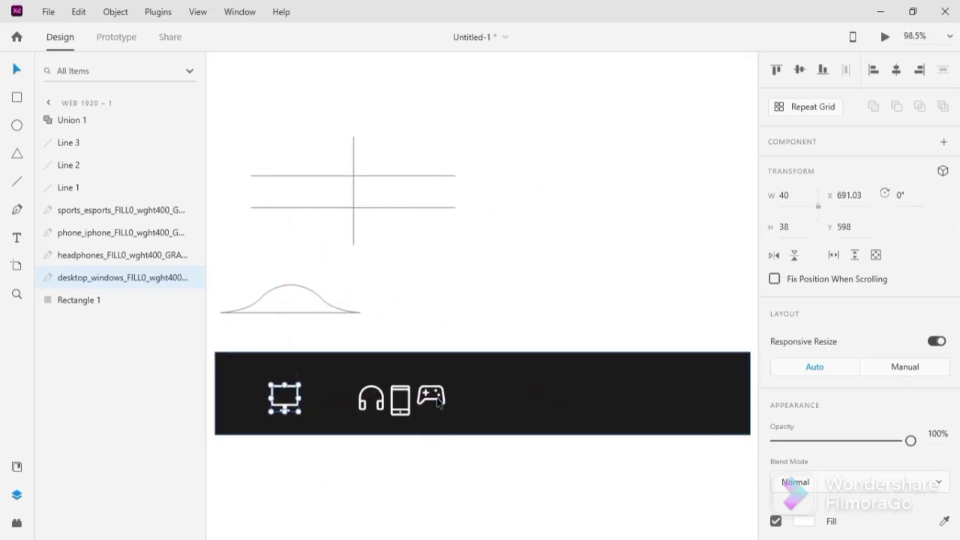
pyautogui.click(435, 405)
pyautogui.moveTo(433, 405); pyautogui.dragTo(682, 401)
# Step: Distribute the four icons evenly in the horizontal direction and align them on their vertical middles, leaving out the bar
pyautogui.moveTo(246, 338); pyautogui.dragTo(710, 463)
pyautogui.click(846, 71)
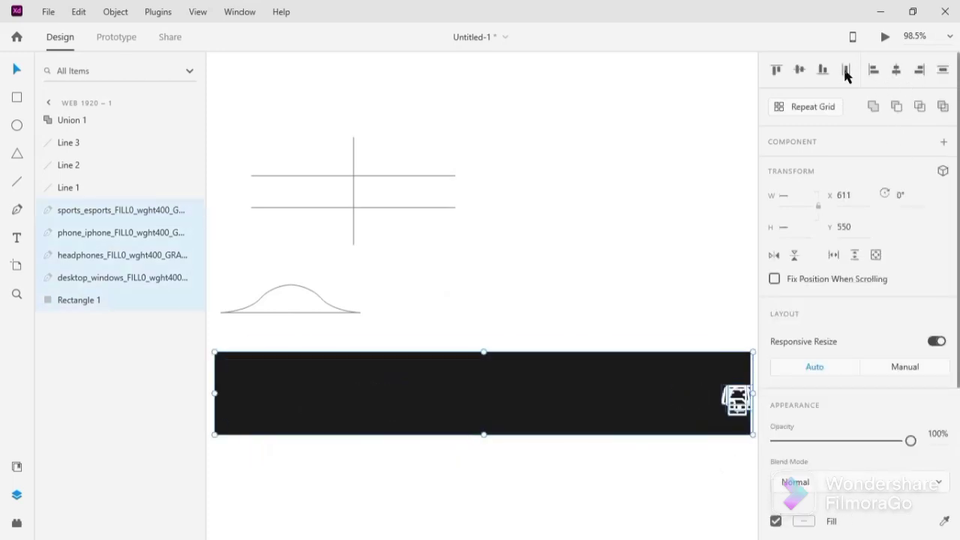
pyautogui.hotkey('ctrl', 'z')
pyautogui.keyDown('shift'); pyautogui.click(551, 390); pyautogui.keyUp('shift')
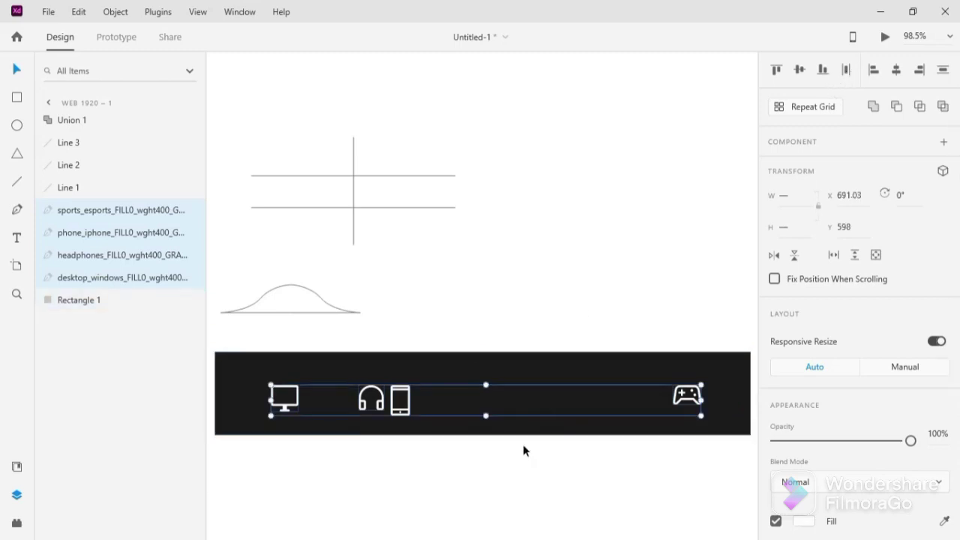
pyautogui.click(845, 71)
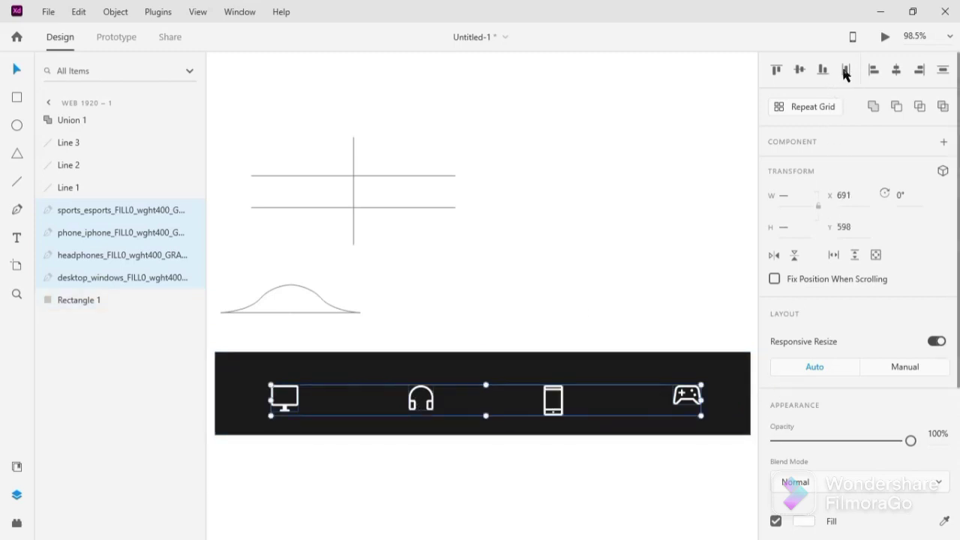
pyautogui.click(798, 71)
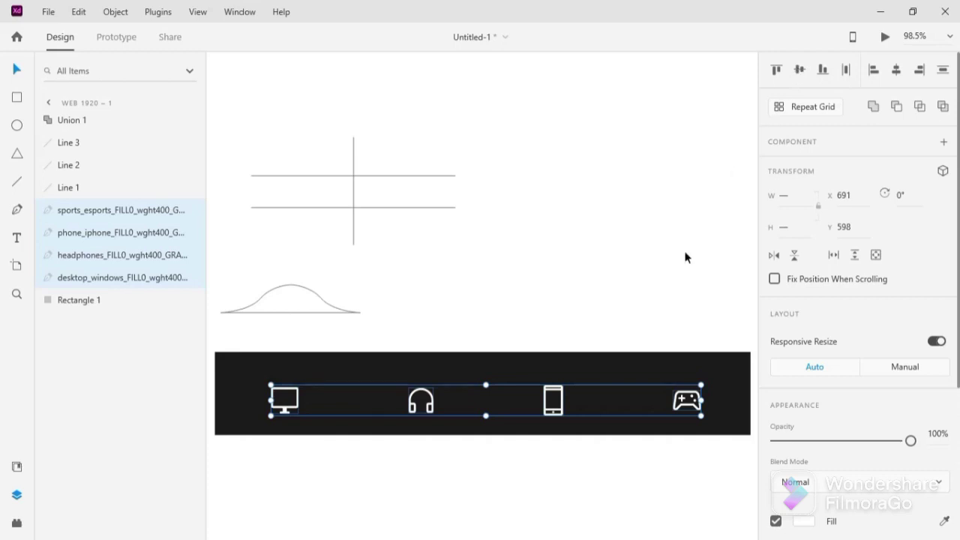
# Step: Centre the row of icons vertically within the dark bar
pyautogui.keyDown('shift'); pyautogui.click(608, 370); pyautogui.keyUp('shift')
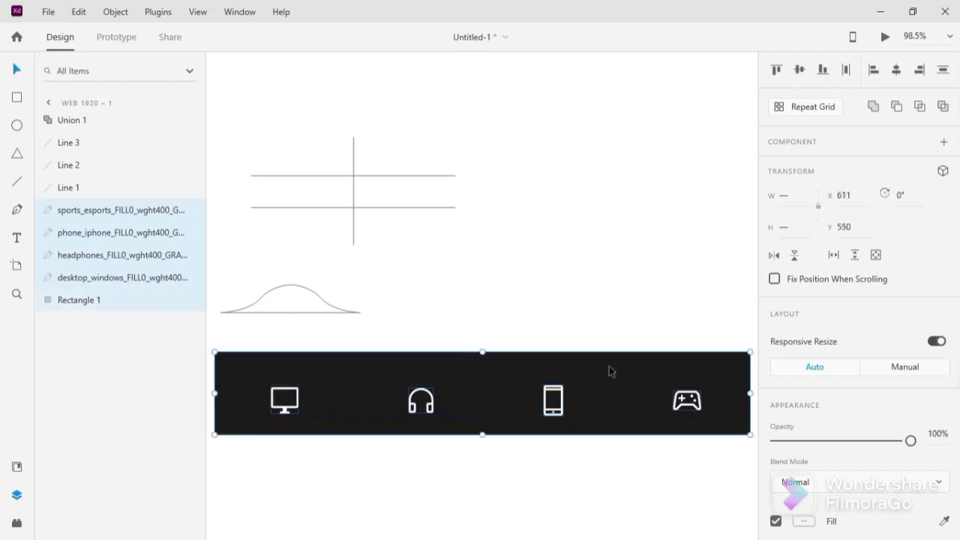
pyautogui.click(799, 71)
pyautogui.click(517, 313)
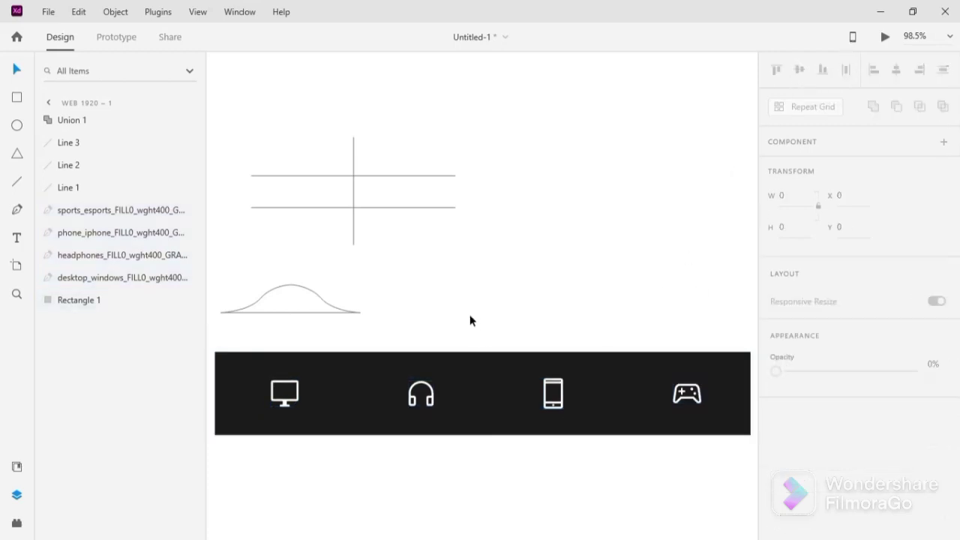
# Step: Place the bump on the bar's upper edge above the monitor icon and give it the bar's dark fill without a border
pyautogui.hscroll(-1, 413, 328)
pyautogui.moveTo(335, 309); pyautogui.dragTo(338, 355)
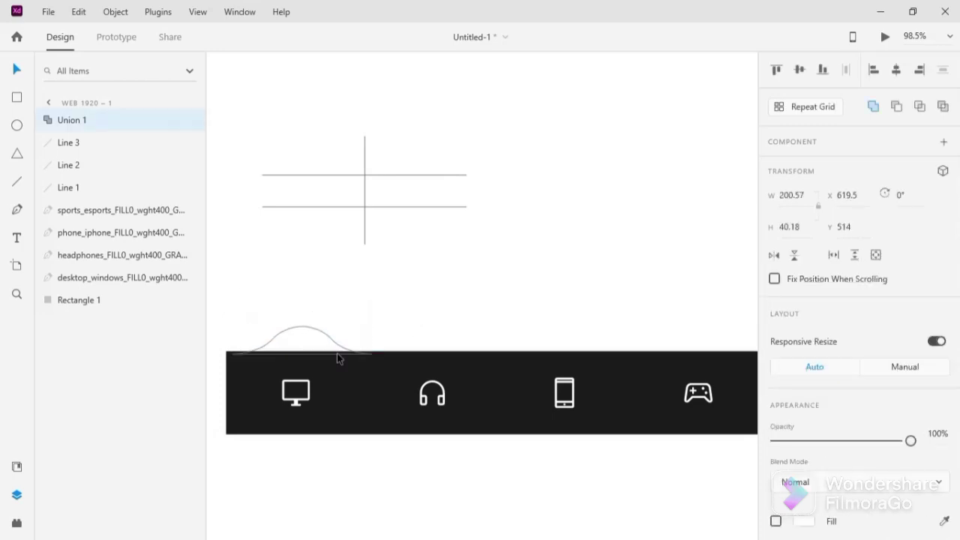
pyautogui.scroll(-3, 795, 334)
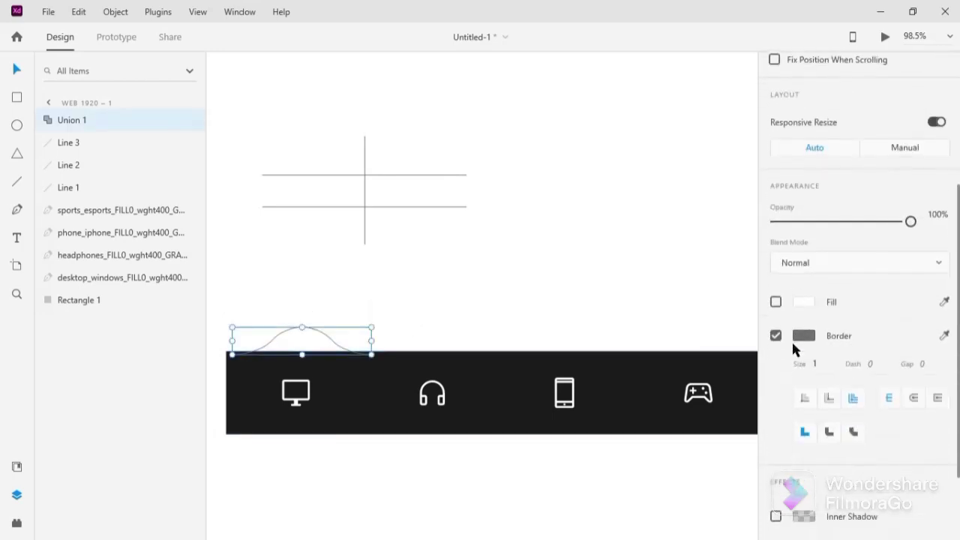
pyautogui.click(776, 301)
pyautogui.click(775, 335)
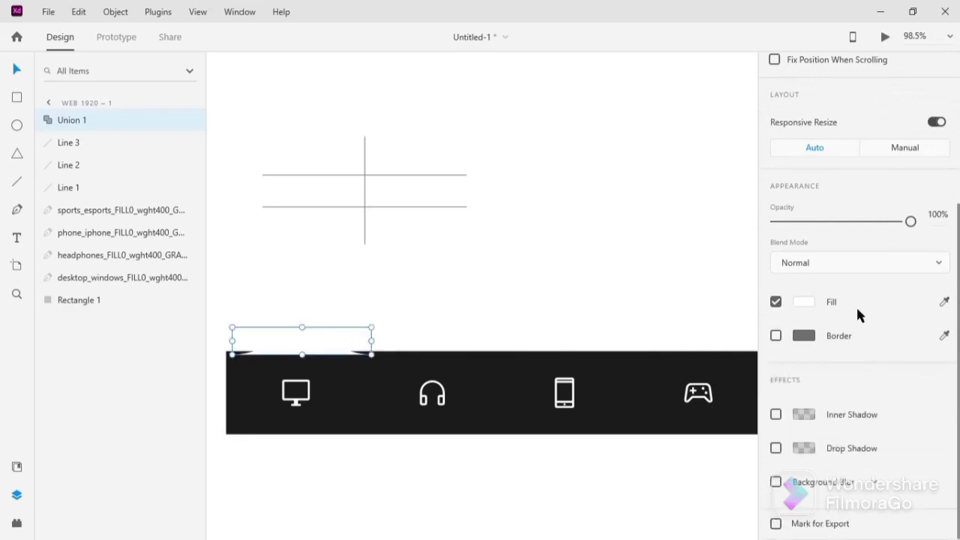
pyautogui.click(632, 380)
pyautogui.click(452, 304)
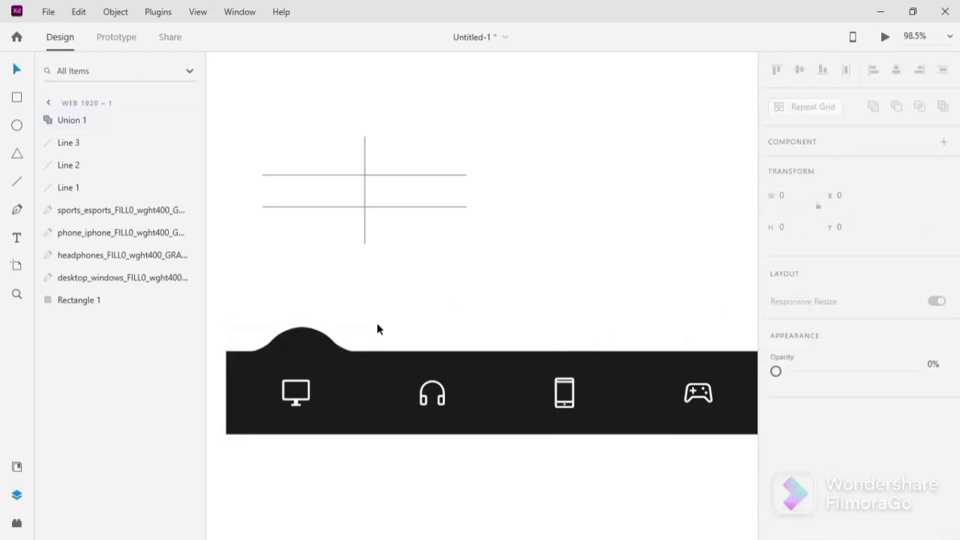
# Step: Group the bump with the dark bar and send the group behind the icons
pyautogui.click(338, 341)
pyautogui.keyDown('shift'); pyautogui.click(491, 365); pyautogui.keyUp('shift')
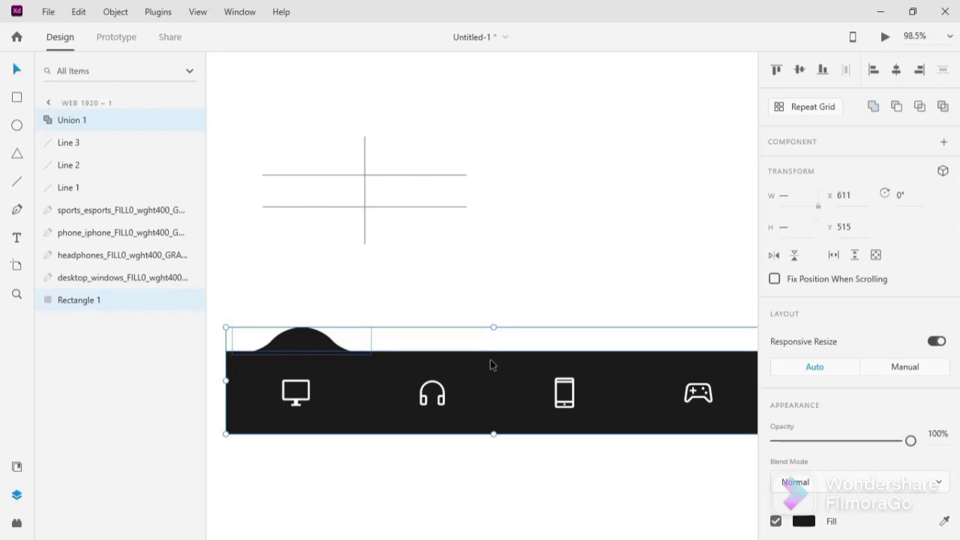
pyautogui.rightClick(491, 365)
pyautogui.click(543, 186)
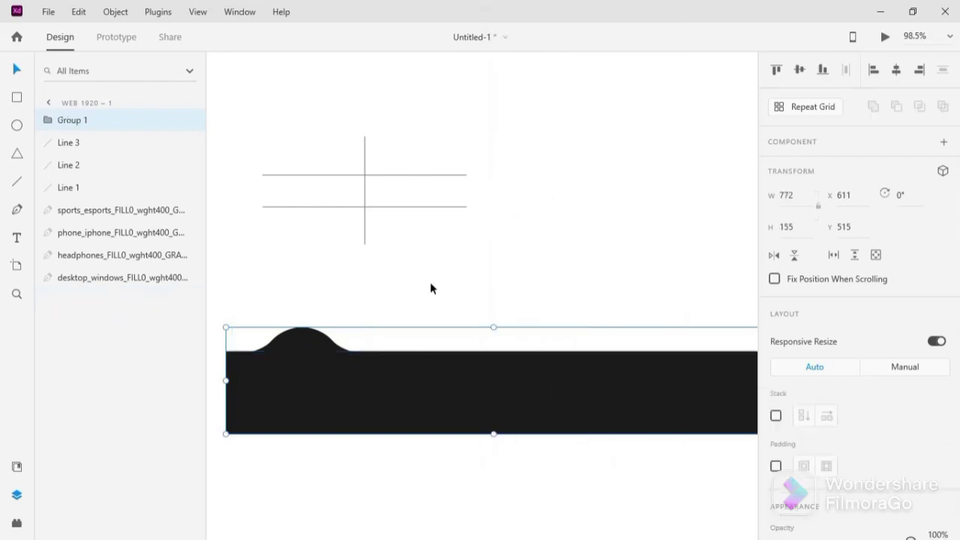
pyautogui.rightClick(439, 390)
pyautogui.click(480, 391)
pyautogui.click(328, 462)
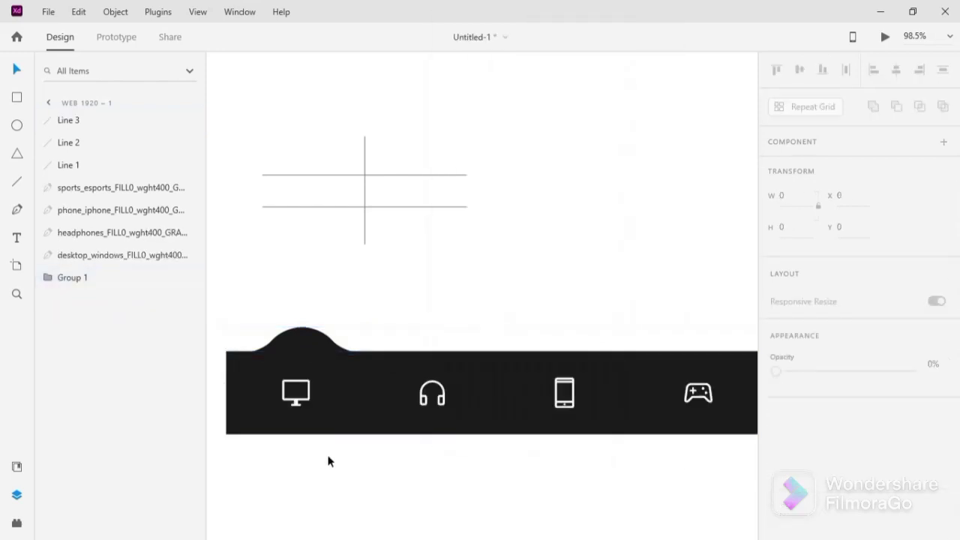
# Step: Delete the three guide lines above the navigation bar
pyautogui.scroll(6, 328, 462)
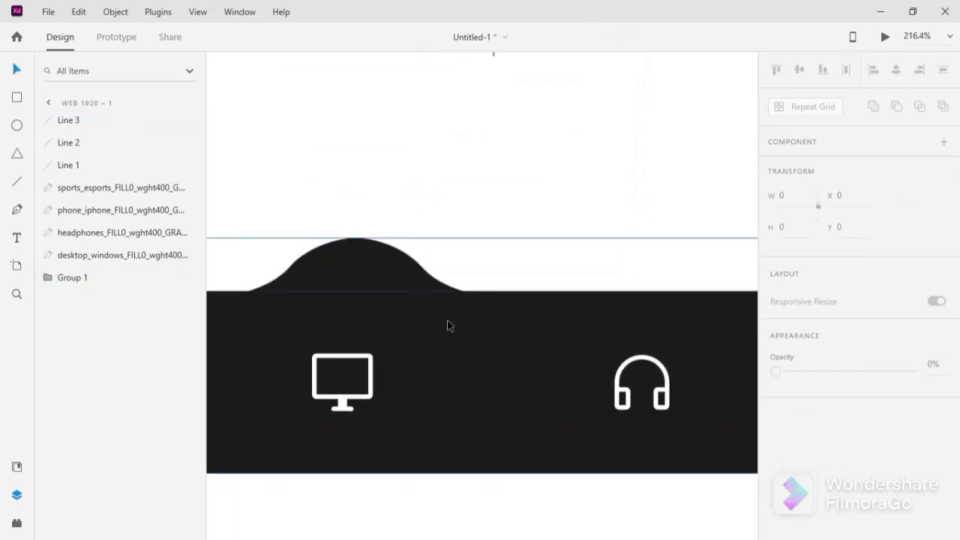
pyautogui.scroll(-2, 528, 186)
pyautogui.scroll(5, 367, 264)
pyautogui.moveTo(544, 407); pyautogui.dragTo(544, 402)
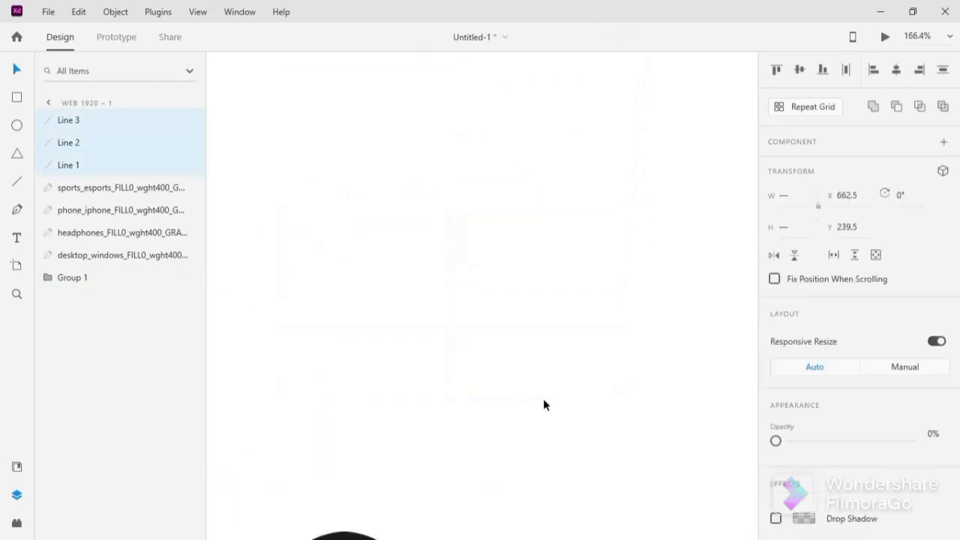
pyautogui.press('Delete')
# Step: Draw a circle about 102 in diameter and place it over the monitor icon, centred beneath the bump
pyautogui.scroll(-5, 420, 400)
pyautogui.scroll(2, 512, 339)
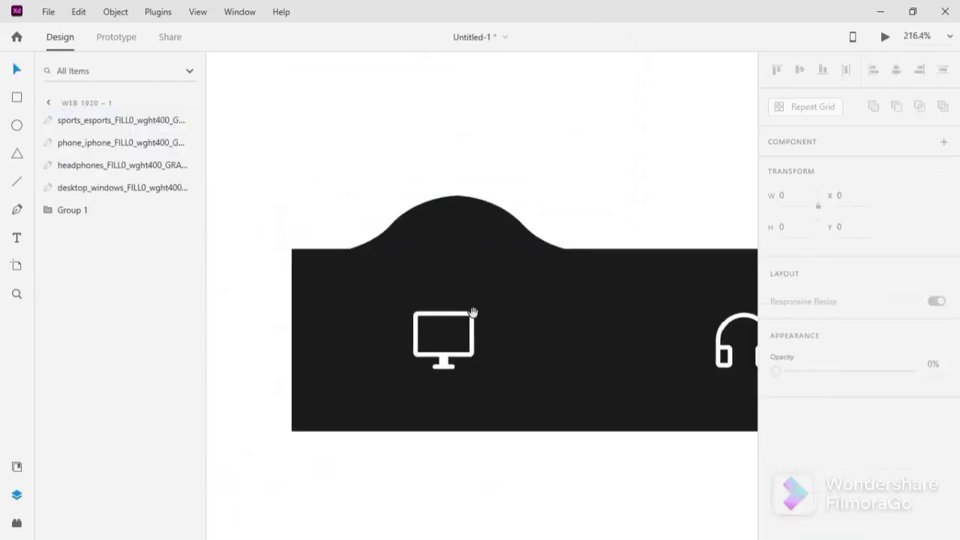
pyautogui.click(17, 125)
pyautogui.moveTo(449, 322); pyautogui.dragTo(550, 404)
pyautogui.moveTo(474, 342); pyautogui.dragTo(468, 323)
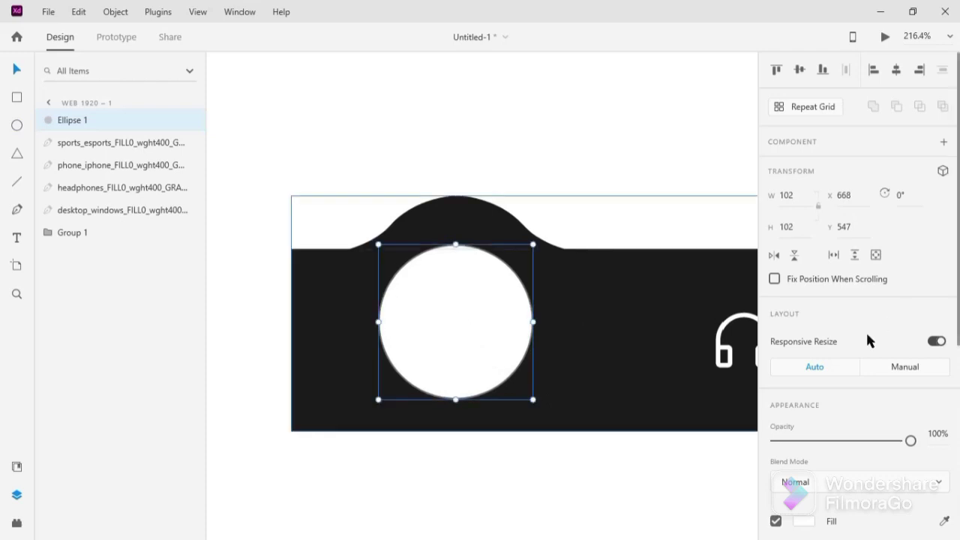
# Step: Remove the circle's border, fill it with blue #5B97CB and save that colour as a swatch
pyautogui.scroll(-4, 866, 330)
pyautogui.click(776, 409)
pyautogui.click(803, 375)
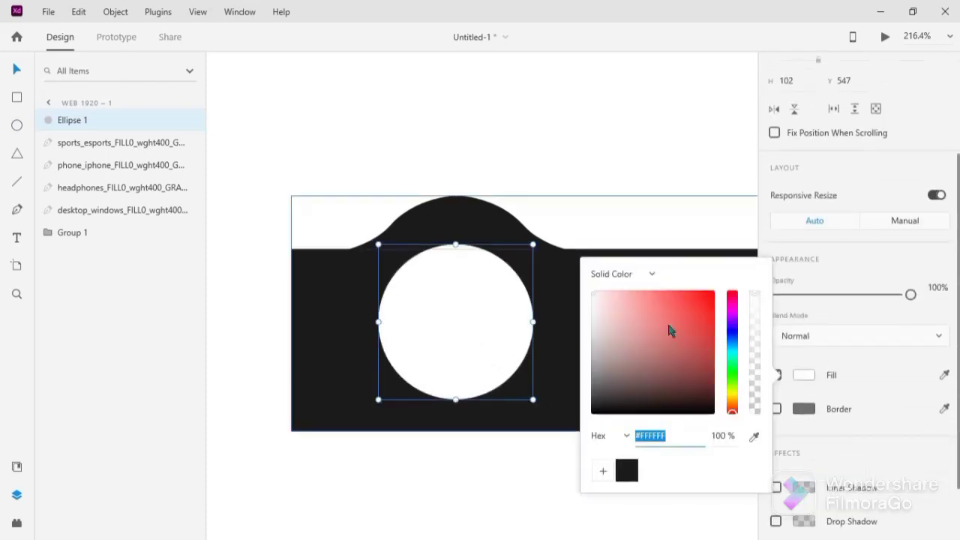
pyautogui.click(732, 344)
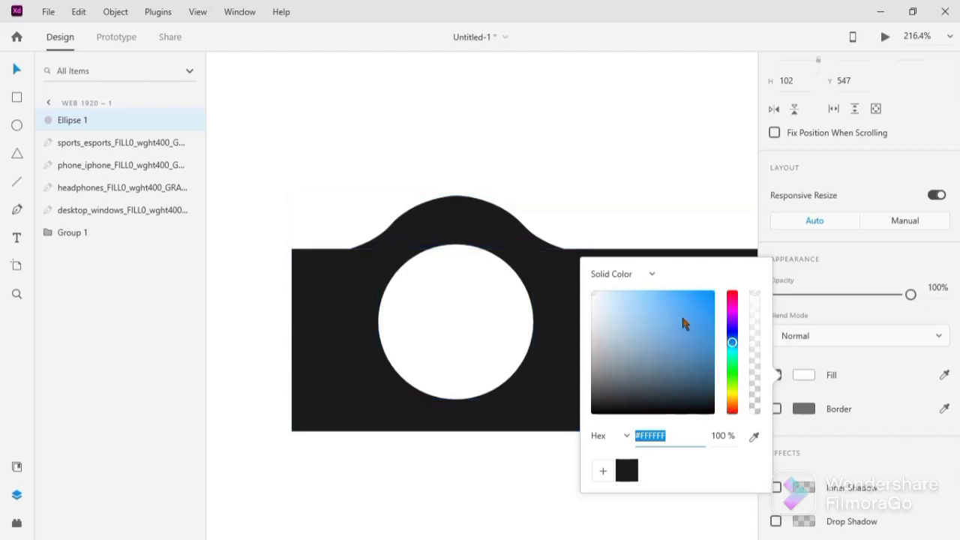
pyautogui.moveTo(683, 324); pyautogui.dragTo(659, 316)
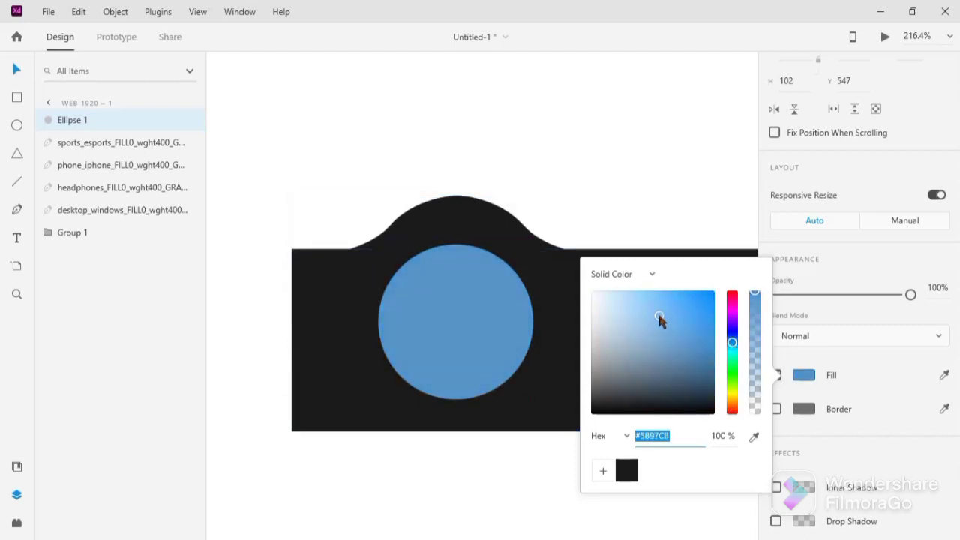
pyautogui.click(603, 471)
pyautogui.click(586, 199)
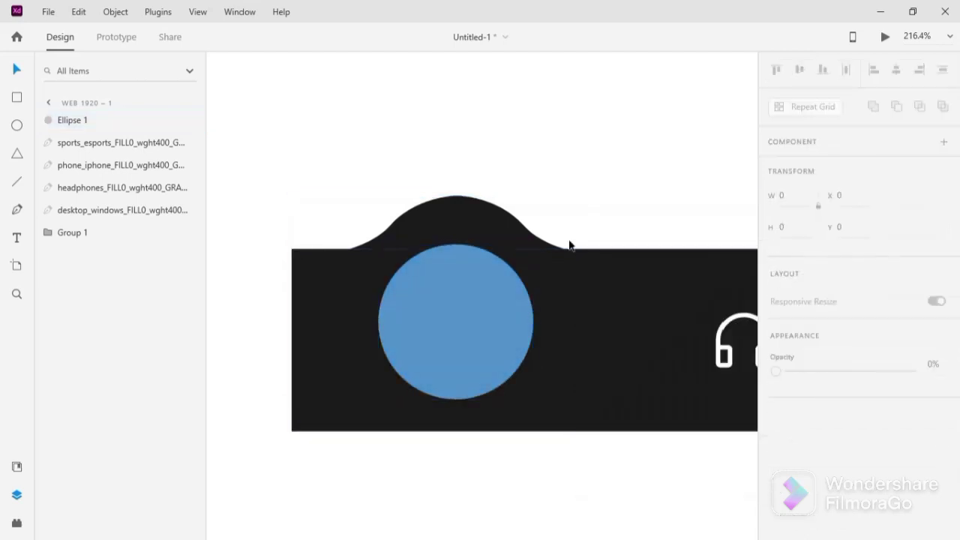
# Step: Try to send the blue circle backward behind the monitor icon, and undo the reordering
pyautogui.click(465, 325)
pyautogui.hotkey('ctrl', '[')
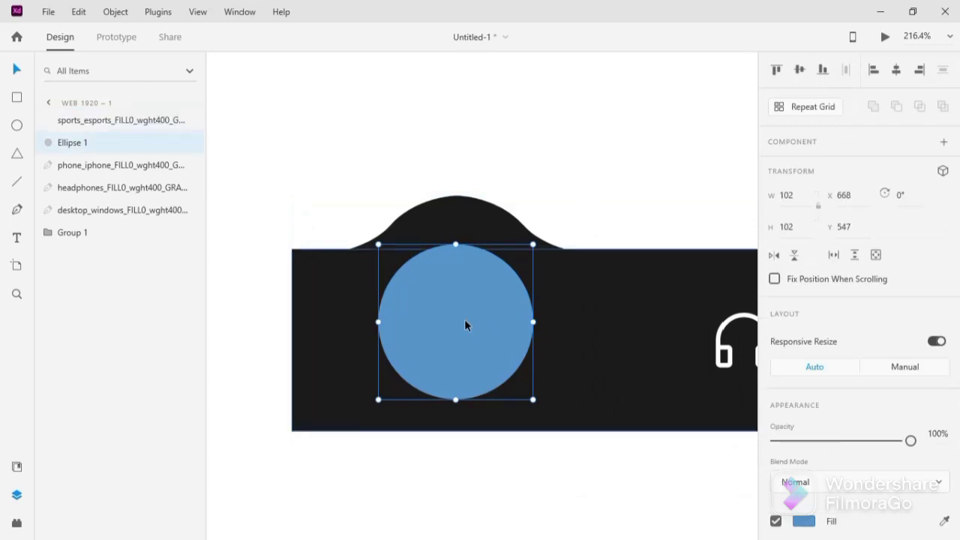
pyautogui.hotkey('ctrl', '[')
pyautogui.hotkey('ctrl', '[')
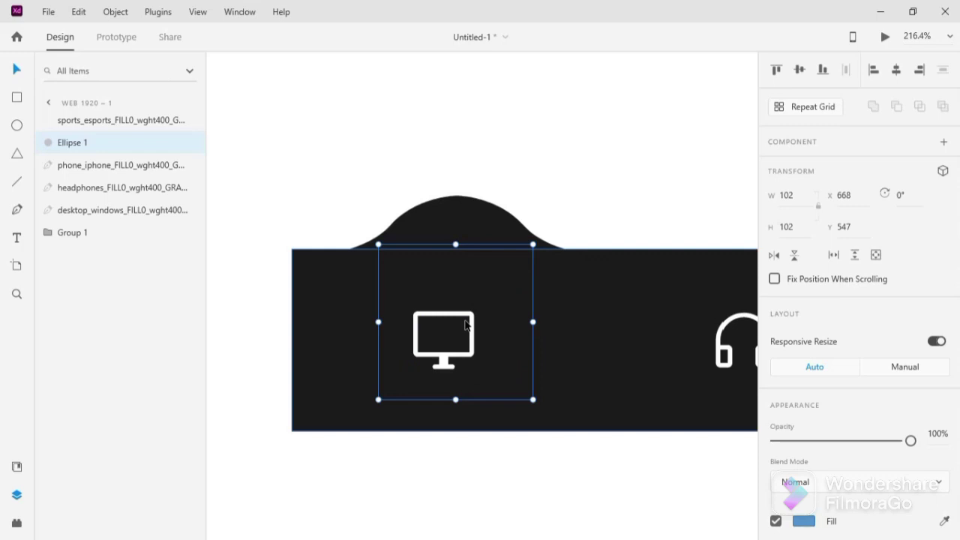
pyautogui.hotkey('ctrl', ']')
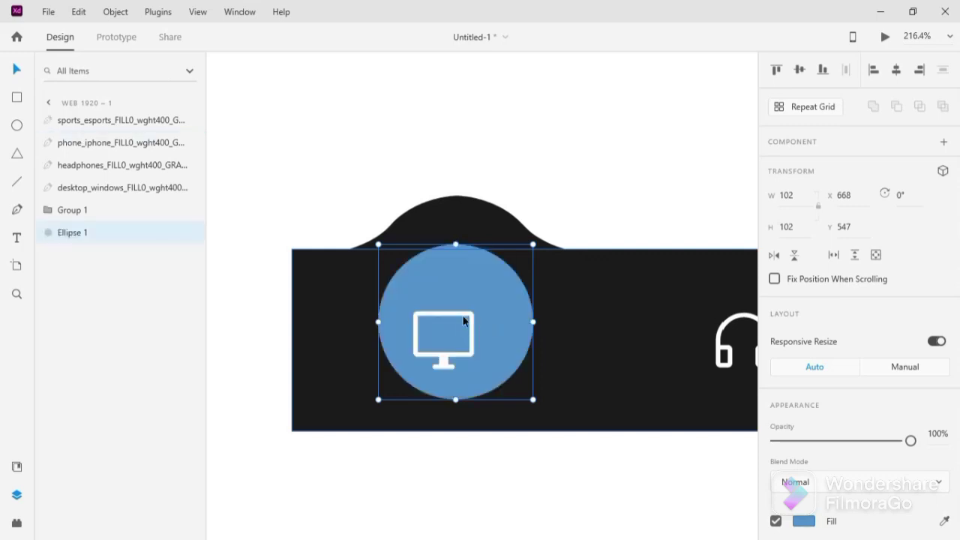
pyautogui.hotkey('ctrl', ']')
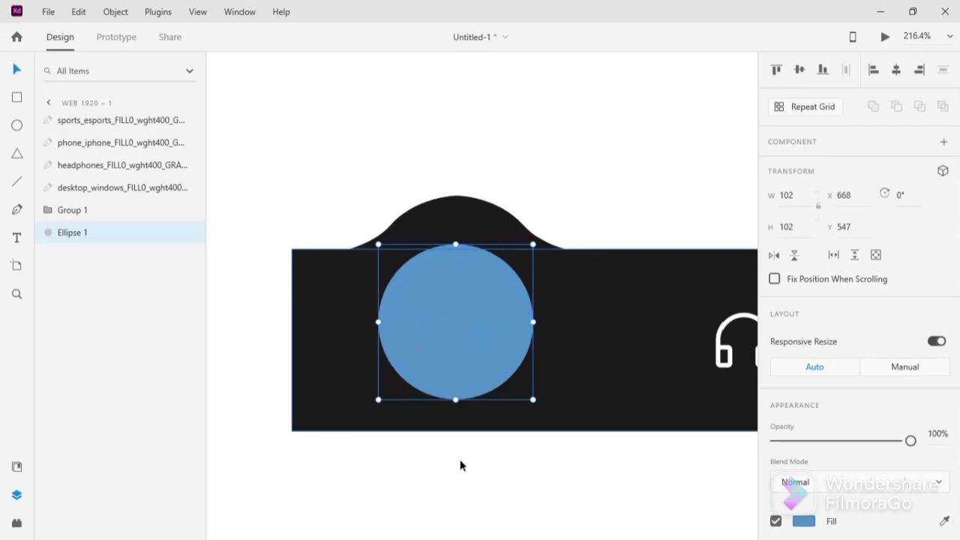
pyautogui.hotkey('ctrl', 'z')
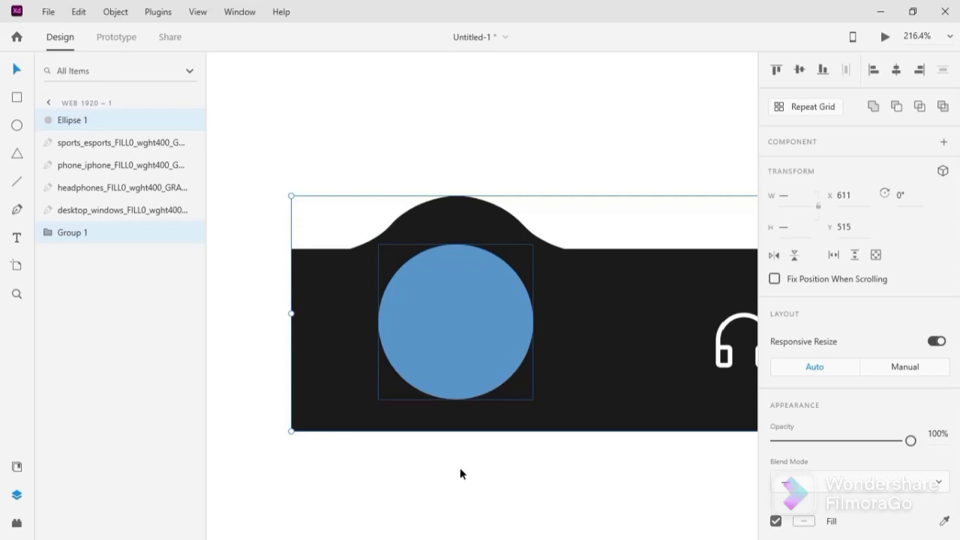
pyautogui.click(496, 482)
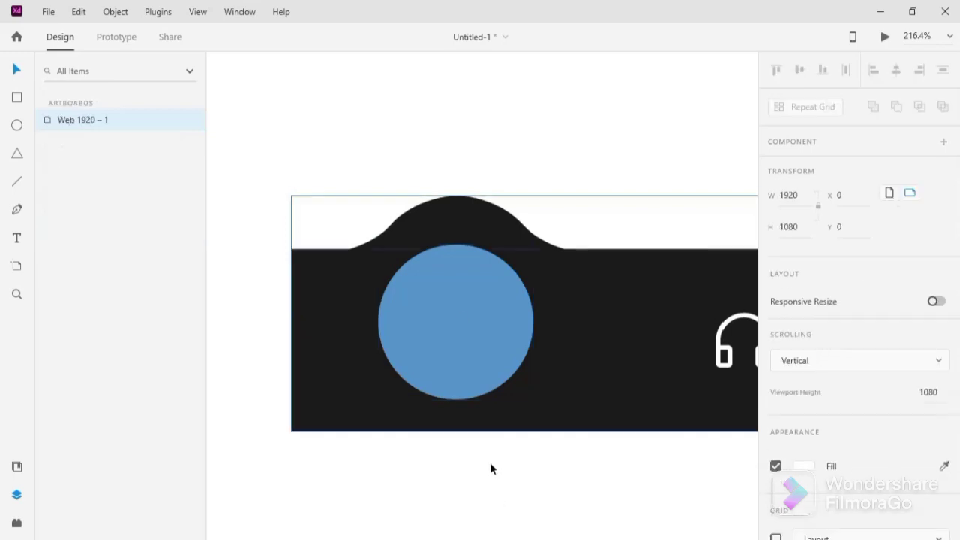
# Step: Send the blue circle and the dark bar group together to the back, behind the four icons
pyautogui.click(487, 371)
pyautogui.keyDown('shift'); pyautogui.click(573, 402); pyautogui.keyUp('shift')
pyautogui.hotkey('ctrl', 'shift', '[')
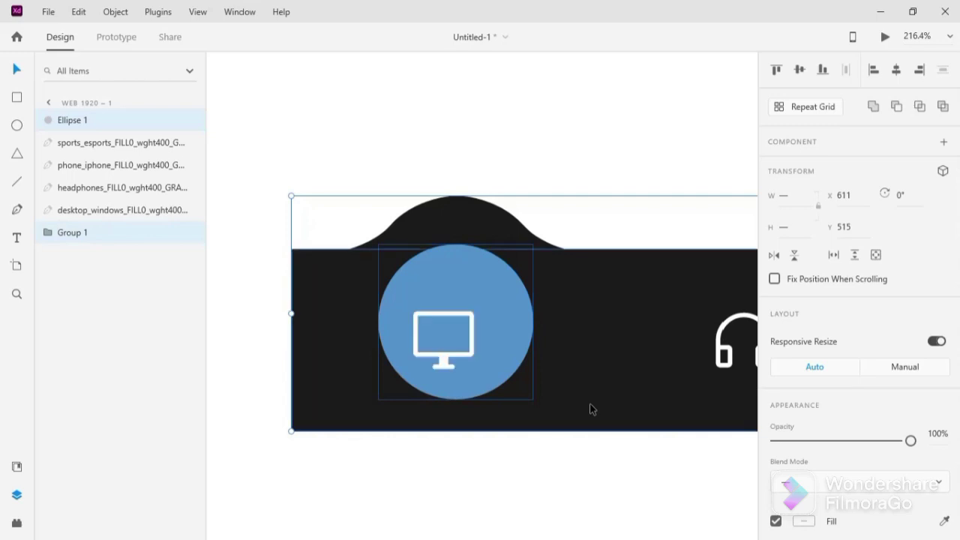
pyautogui.click(498, 488)
# Step: Move the monitor icon to the centre of the blue circle, at about X 699, Y 581
pyautogui.moveTo(455, 300); pyautogui.dragTo(427, 345)
pyautogui.scroll(2, 419, 337)
pyautogui.scroll(-2, 427, 345)
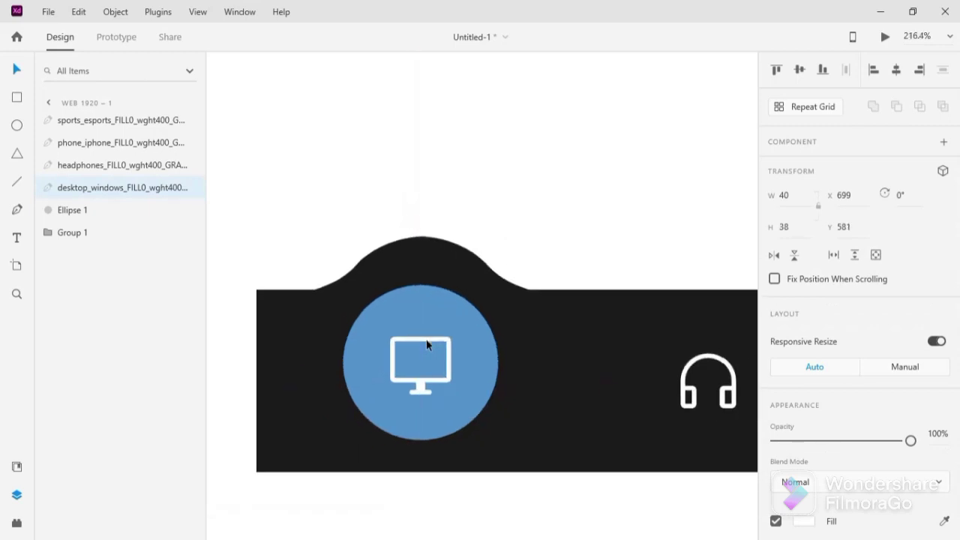
pyautogui.scroll(2, 427, 345)
pyautogui.scroll(-1, 430, 308)
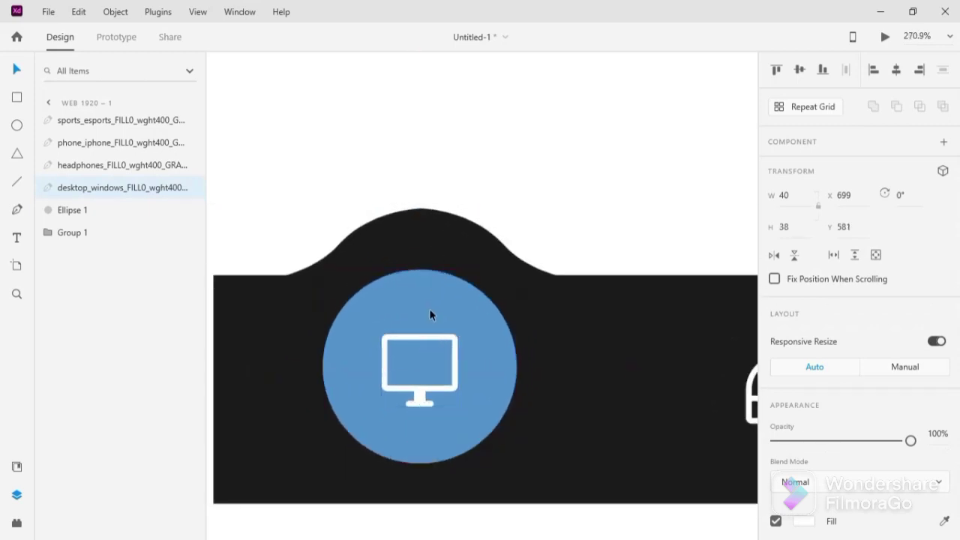
pyautogui.scroll(-8, 429, 310)
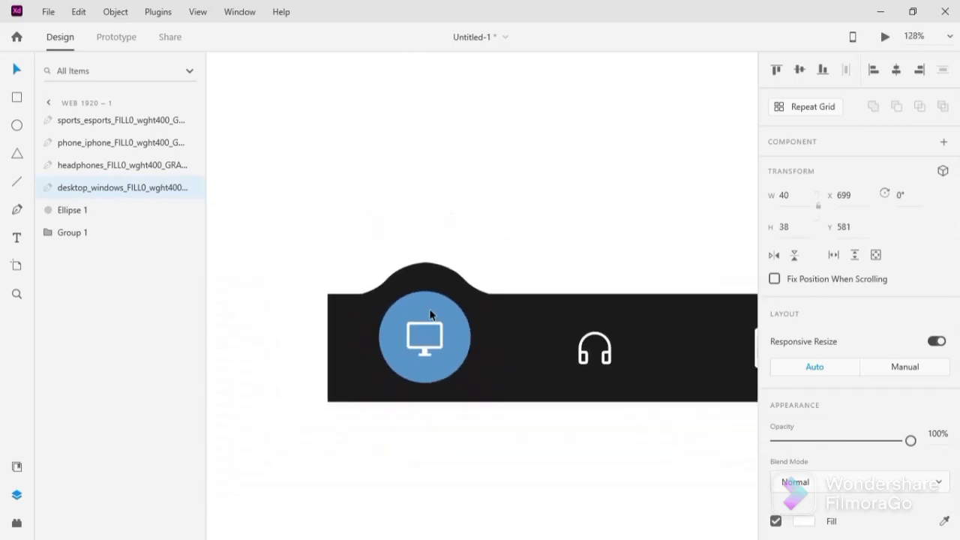
pyautogui.click(339, 253)
# Step: Widen the bar rectangle inside the group to about 840 on both sides and fully round its corners
pyautogui.hscroll(2, 347, 257)
pyautogui.scroll(1, 348, 258)
pyautogui.click(287, 353)
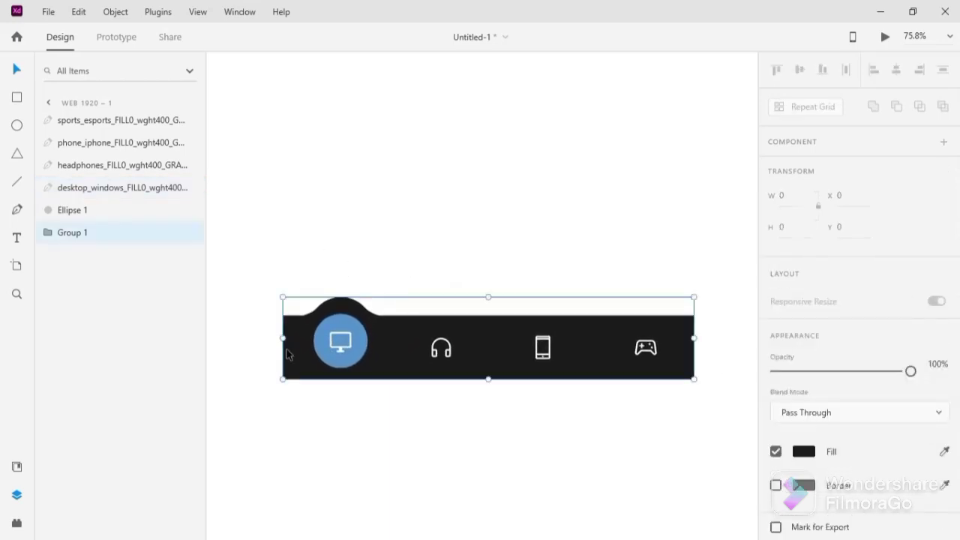
pyautogui.doubleClick(294, 365)
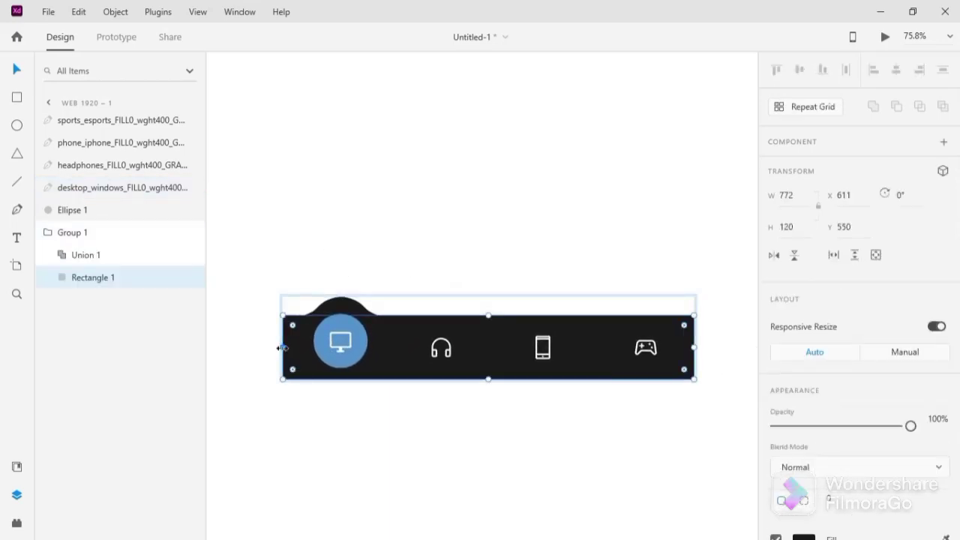
pyautogui.moveTo(281, 347); pyautogui.dragTo(349, 379)
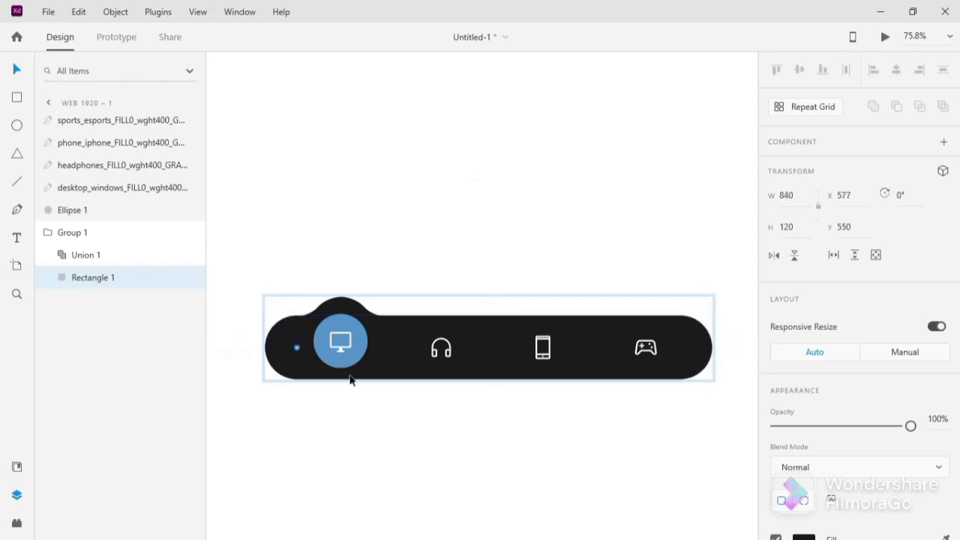
pyautogui.click(337, 424)
pyautogui.scroll(5, 371, 340)
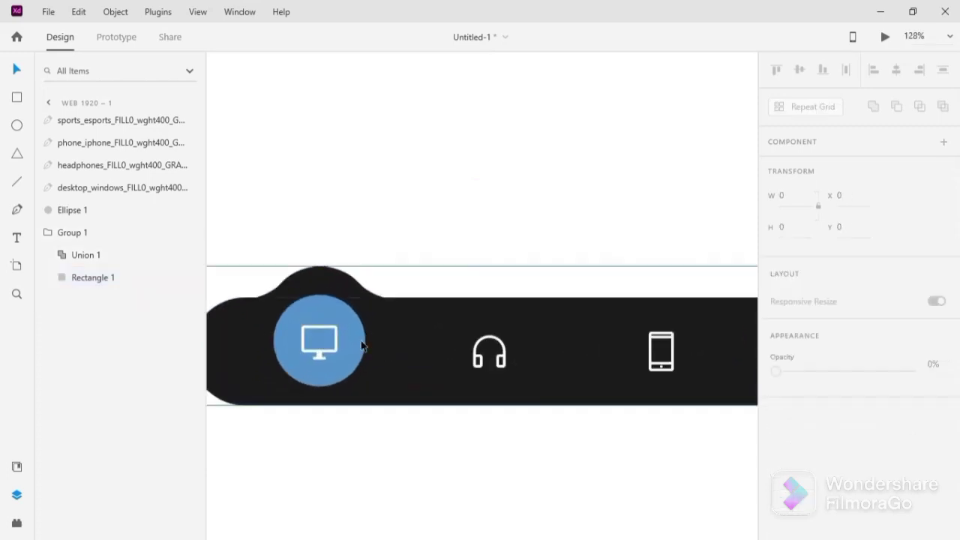
pyautogui.click(381, 327)
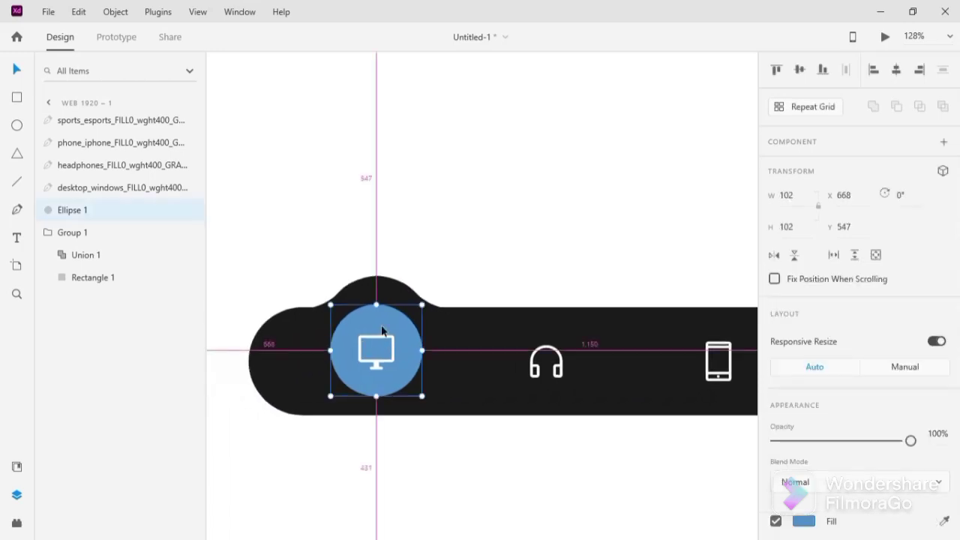
pyautogui.scroll(3, 382, 328)
pyautogui.scroll(-8, 382, 328)
pyautogui.click(391, 282)
pyautogui.moveTo(387, 279); pyautogui.dragTo(347, 278)
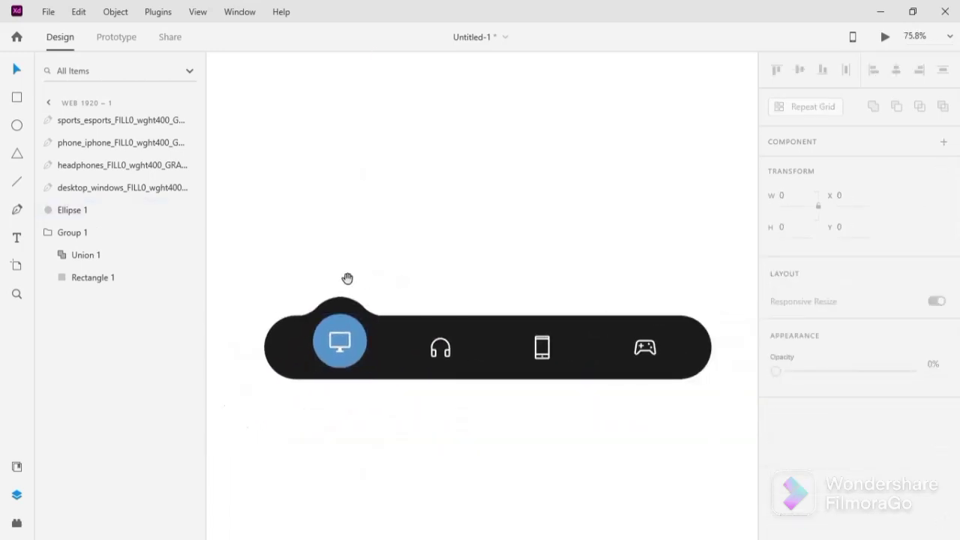
# Step: Convert the bar group, blue circle and four icons into one component and add a second state to it
pyautogui.moveTo(282, 265); pyautogui.dragTo(720, 443)
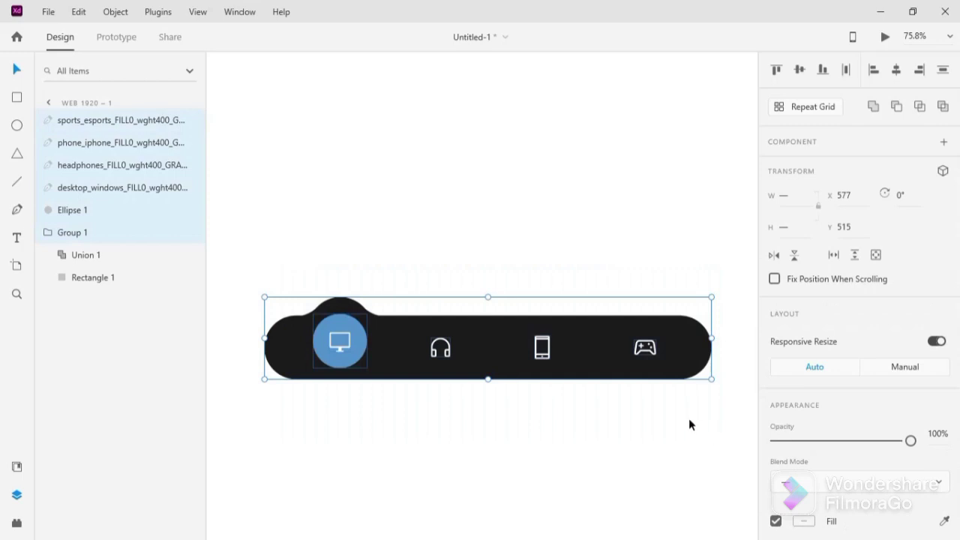
pyautogui.click(943, 142)
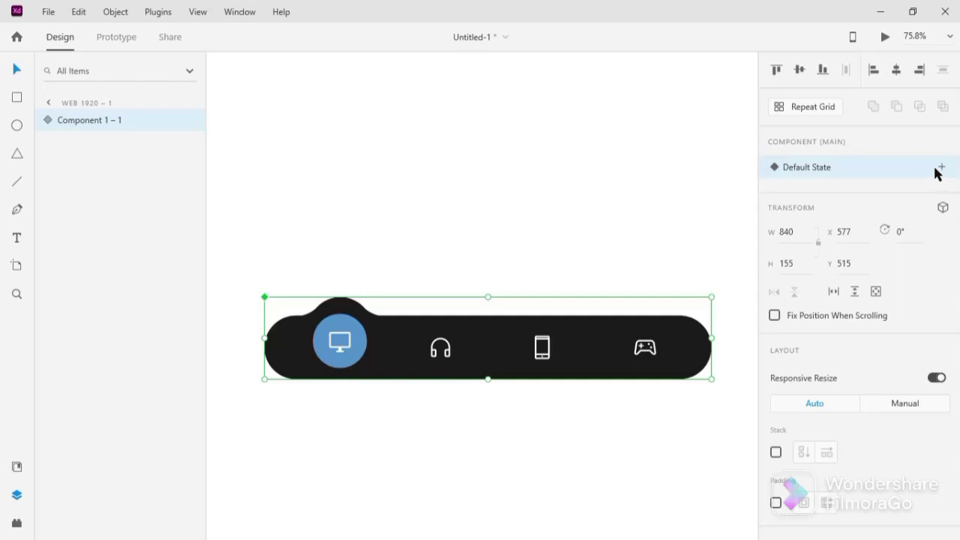
pyautogui.click(940, 169)
pyautogui.click(853, 176)
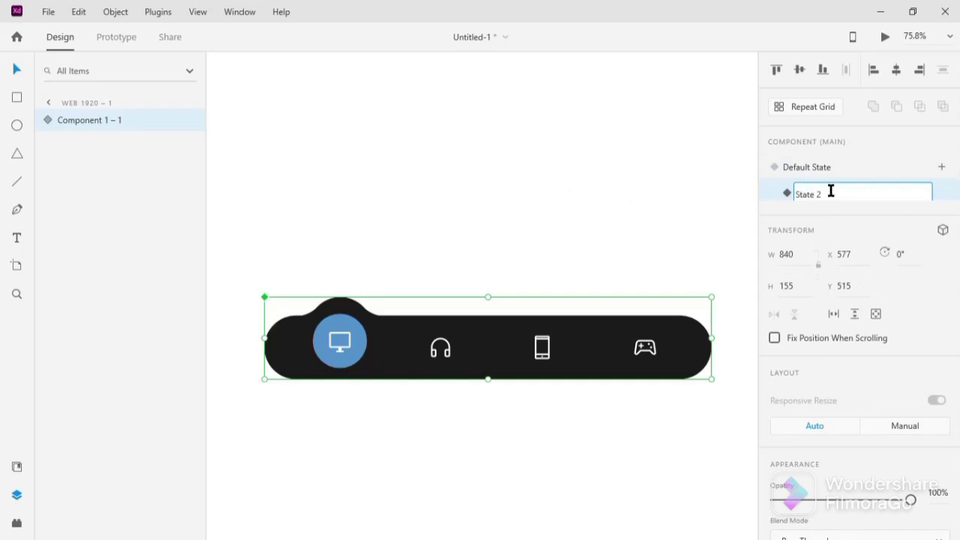
# Step: Save the document as Nav Bar in XD format
pyautogui.click(45, 12)
pyautogui.click(67, 195)
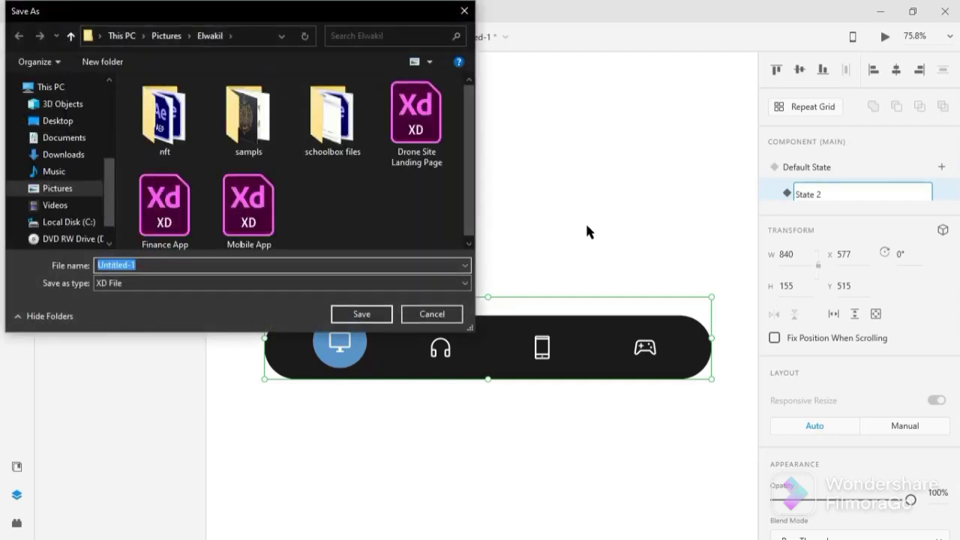
pyautogui.write('Nav Bar')
pyautogui.press('Return')
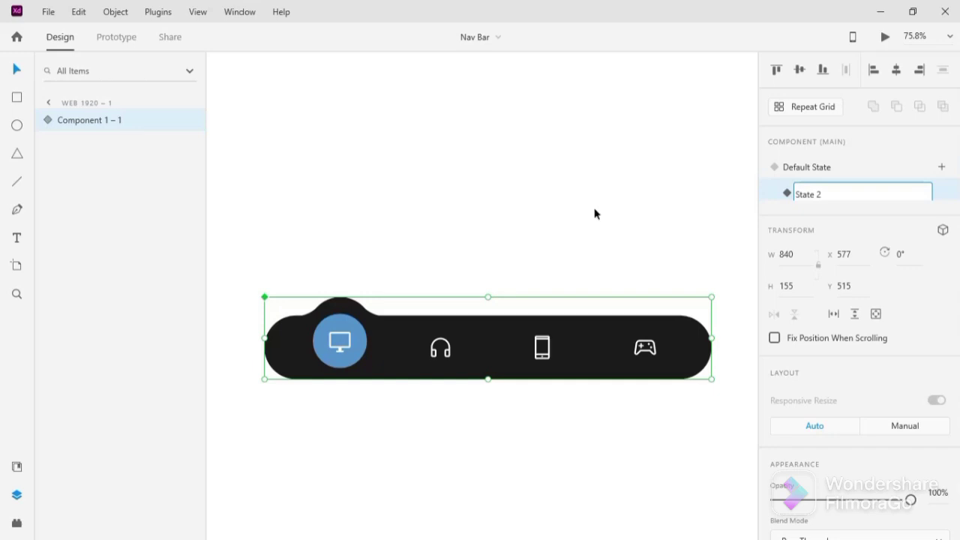
# Step: Rename the component's second state PC
pyautogui.doubleClick(821, 193)
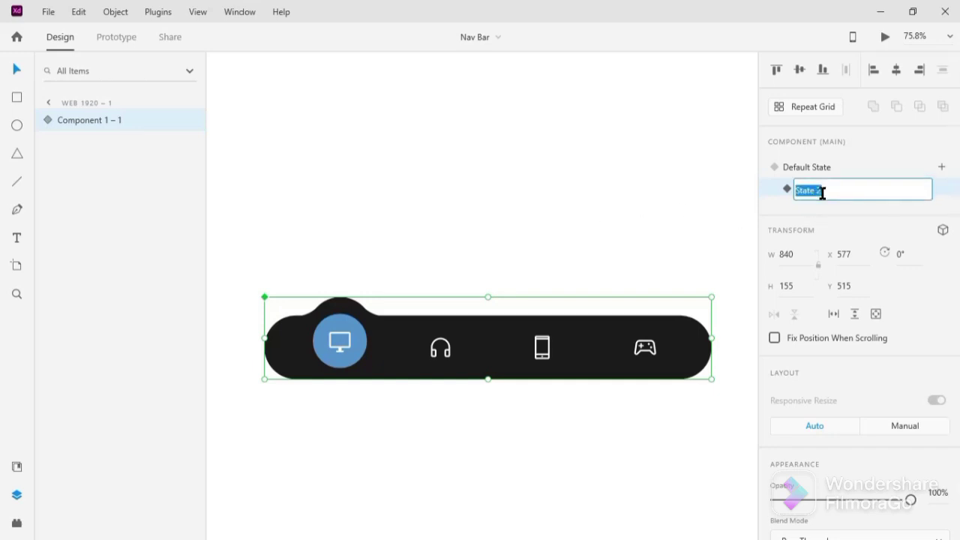
pyautogui.write('PC')
pyautogui.press('Return')
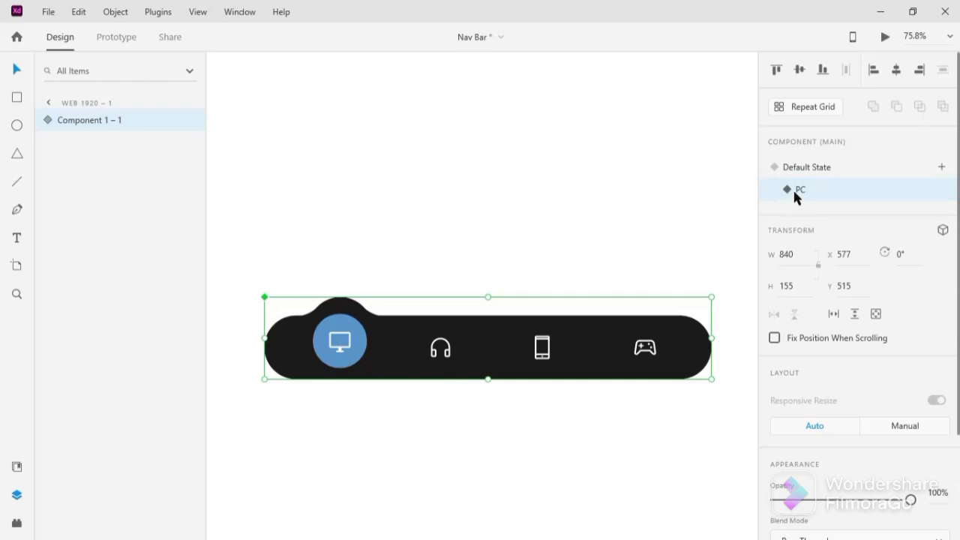
# Step: Rename the PC state Earphone
pyautogui.doubleClick(800, 189)
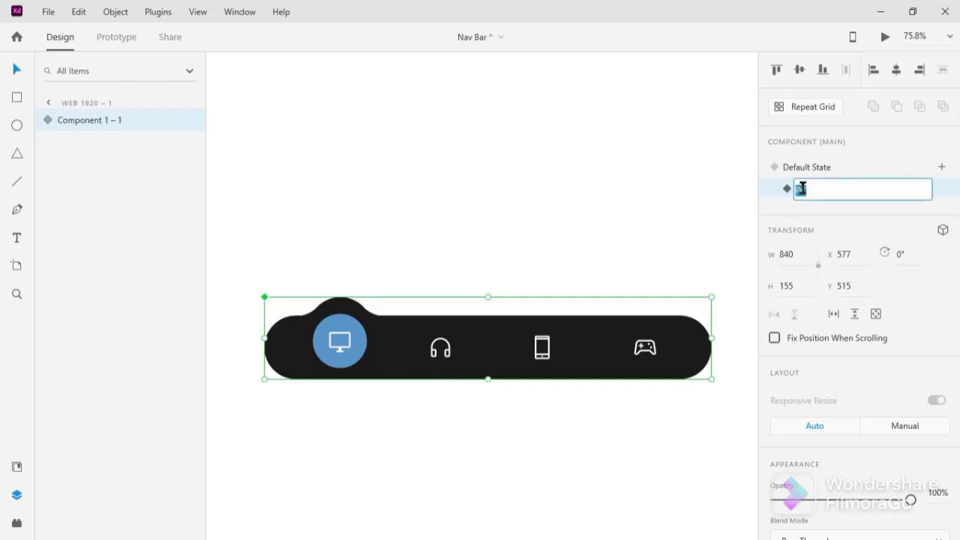
pyautogui.write('Earphone')
pyautogui.press('Return')
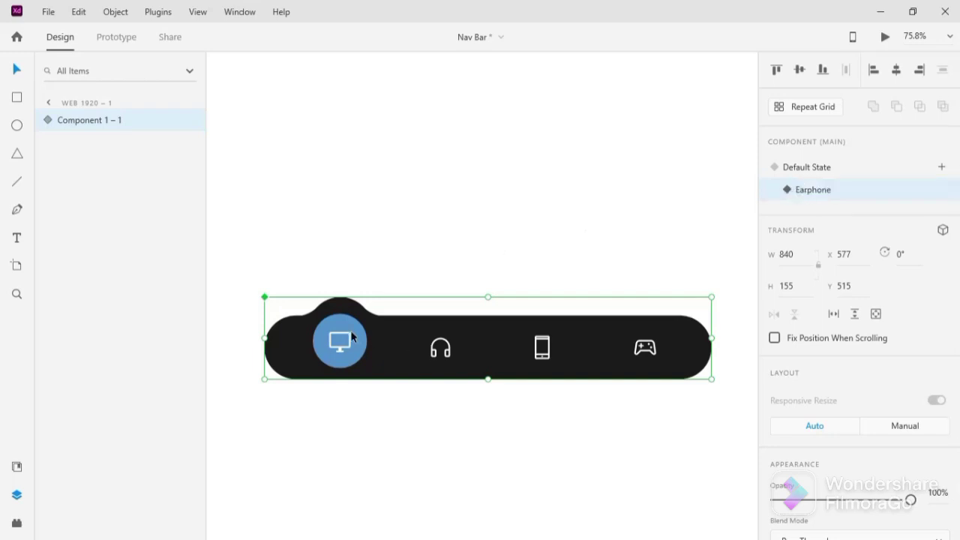
# Step: In the Earphone state, shift the bump horizontally to about X 808, centred above the headphones icon
pyautogui.scroll(4, 337, 342)
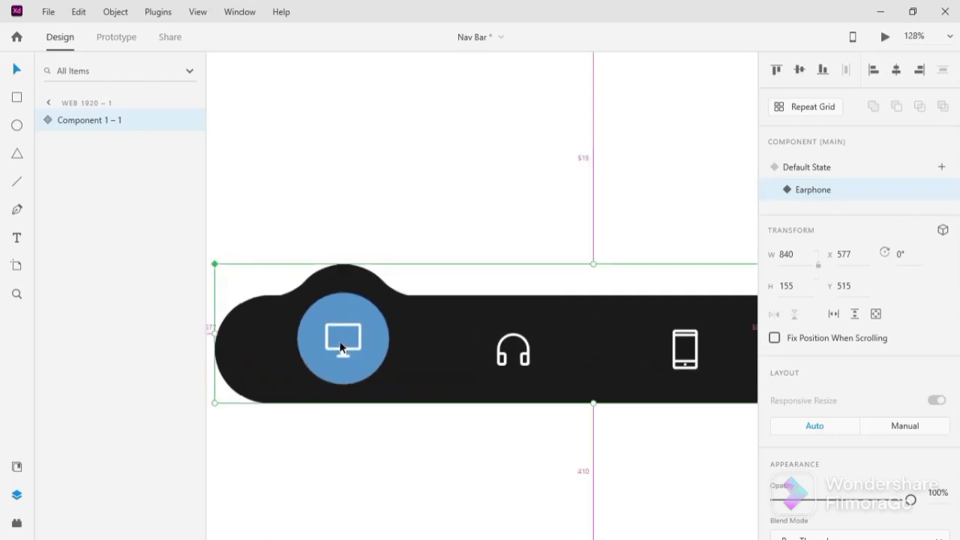
pyautogui.hscroll(2, 340, 347)
pyautogui.doubleClick(363, 330)
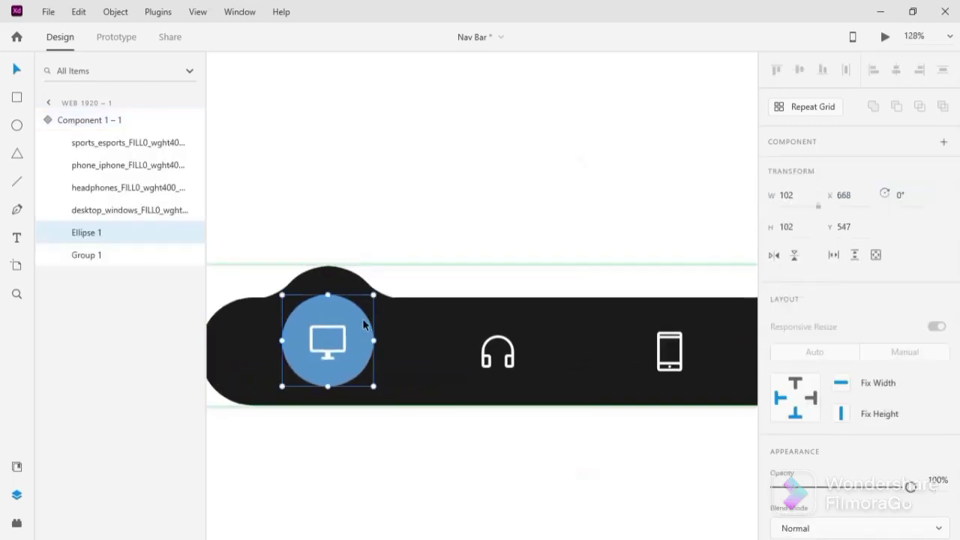
pyautogui.click(338, 276)
pyautogui.doubleClick(336, 276)
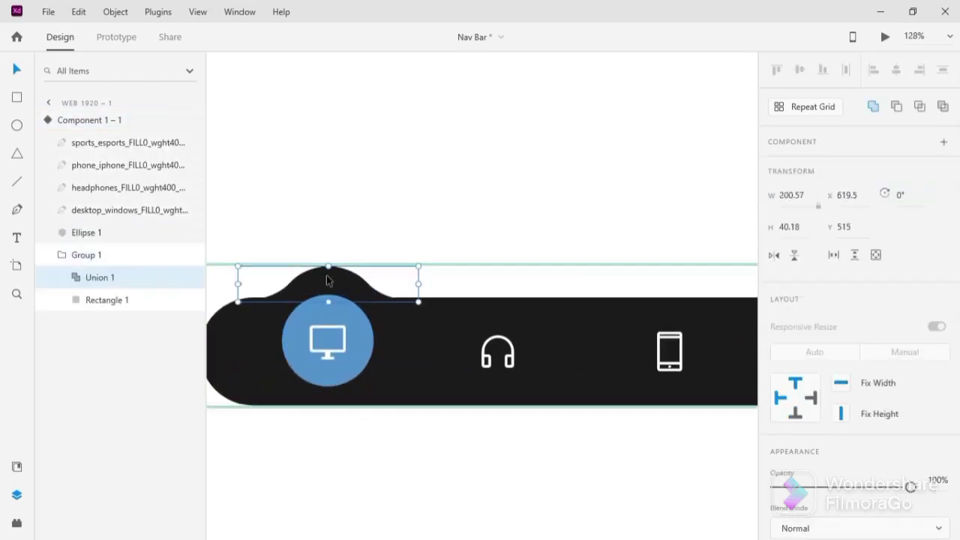
pyautogui.moveTo(327, 278); pyautogui.dragTo(496, 302)
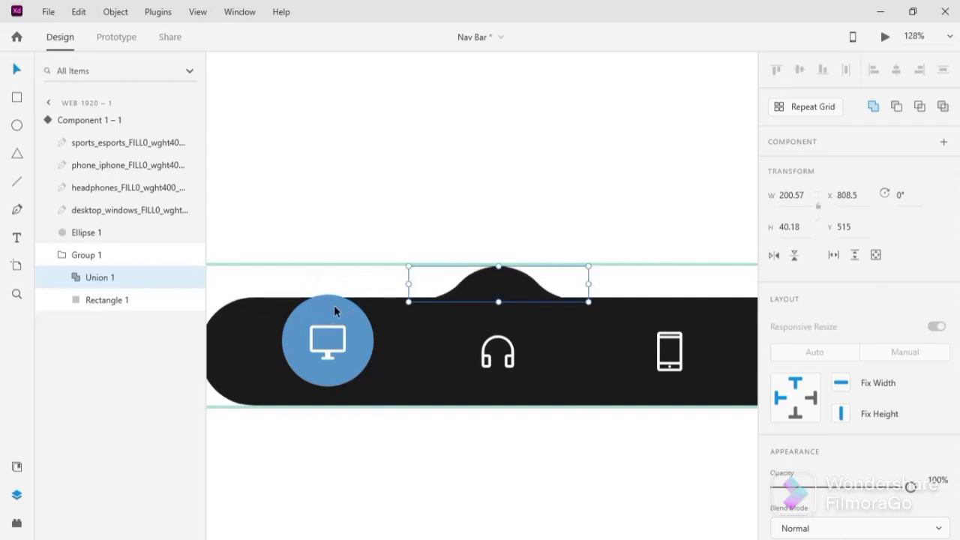
# Step: Move the blue circle under the bump to about X 857 and raise the headphones icon to its centre at about Y 580
pyautogui.moveTo(334, 305); pyautogui.dragTo(501, 331)
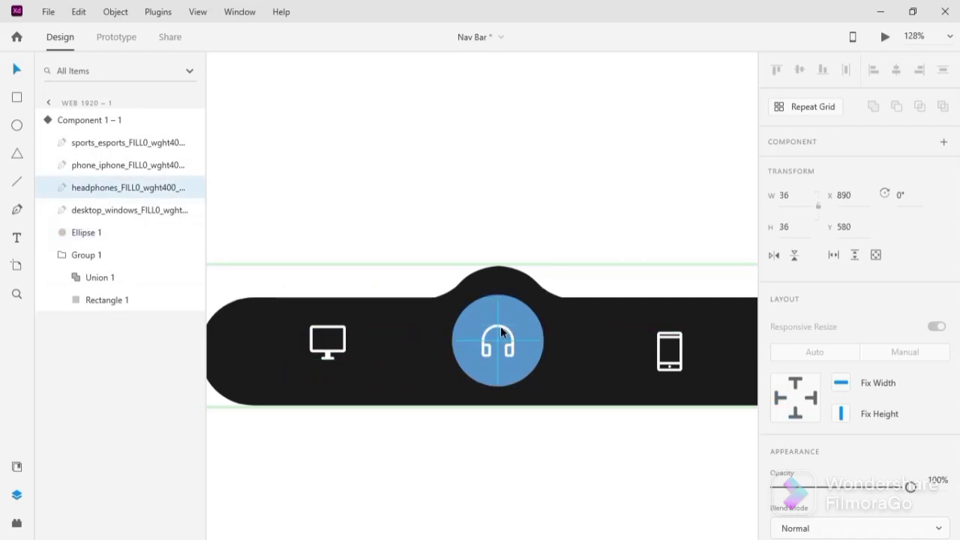
pyautogui.doubleClick(501, 332)
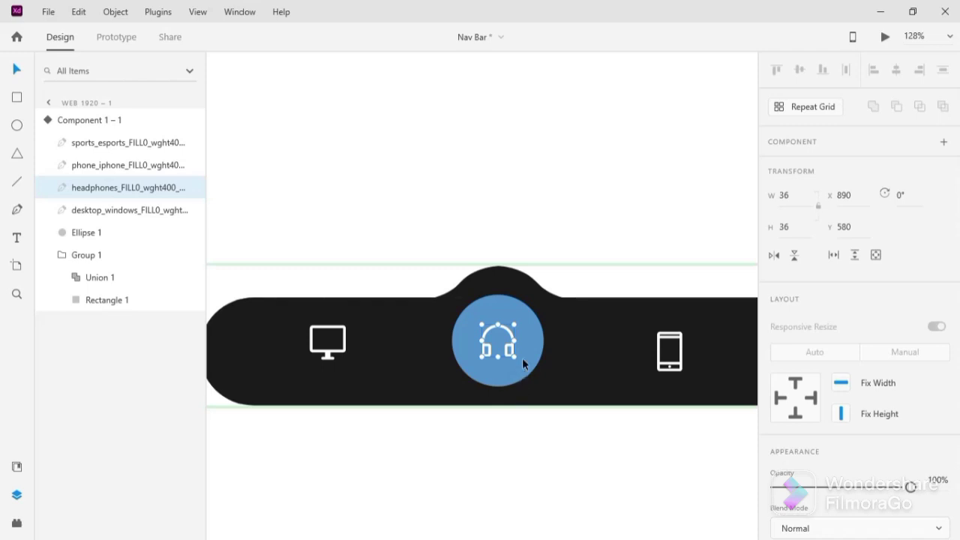
pyautogui.click(535, 327)
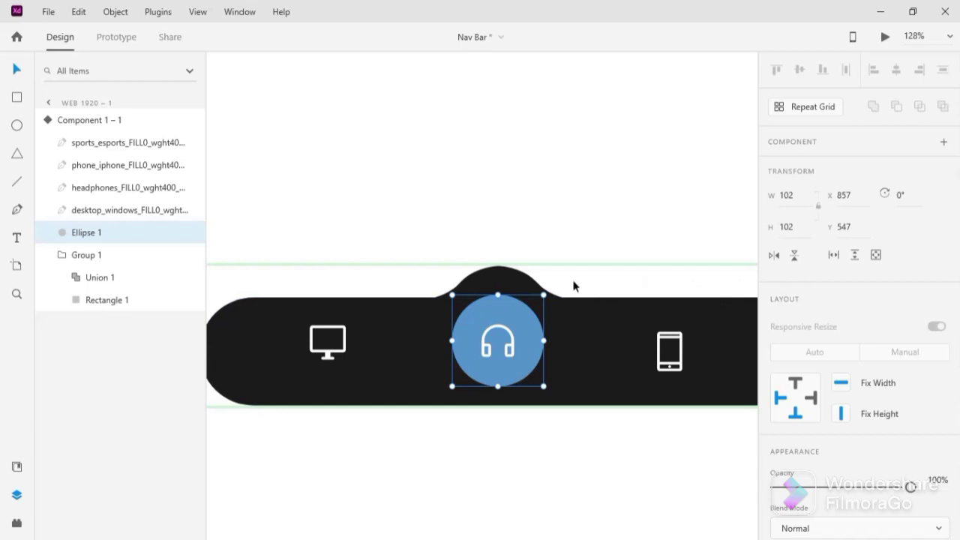
# Step: Add a new state named Phone to the navigation bar component
pyautogui.moveTo(574, 286); pyautogui.dragTo(486, 278)
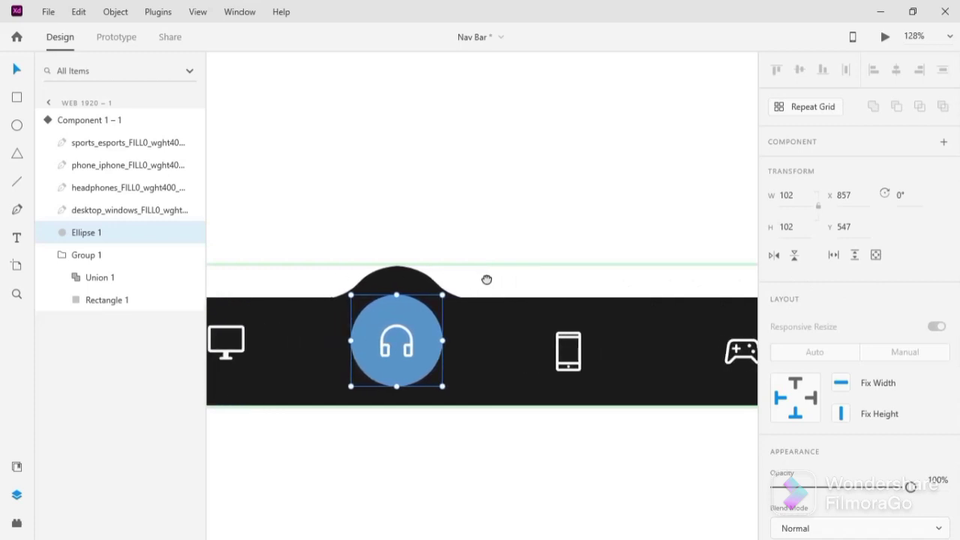
pyautogui.click(429, 288)
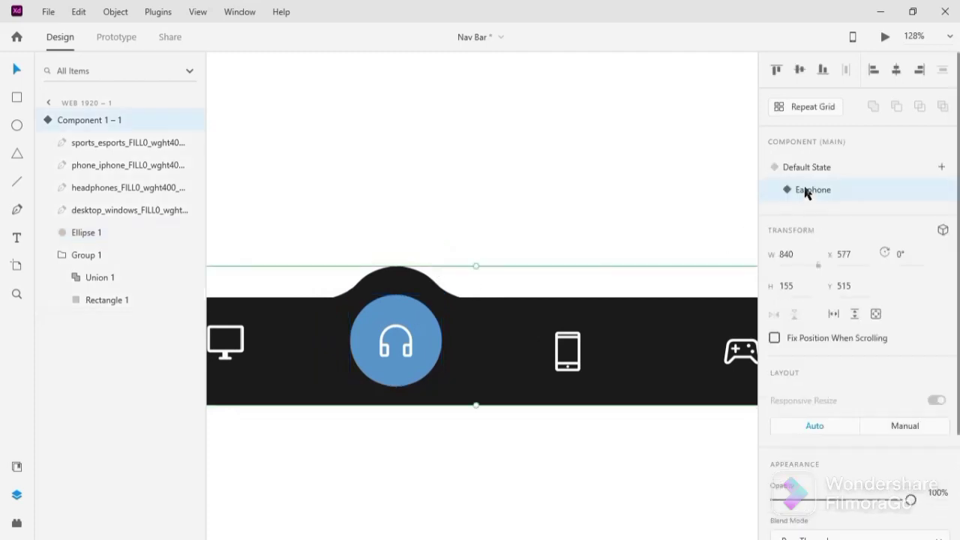
pyautogui.click(939, 166)
pyautogui.click(852, 177)
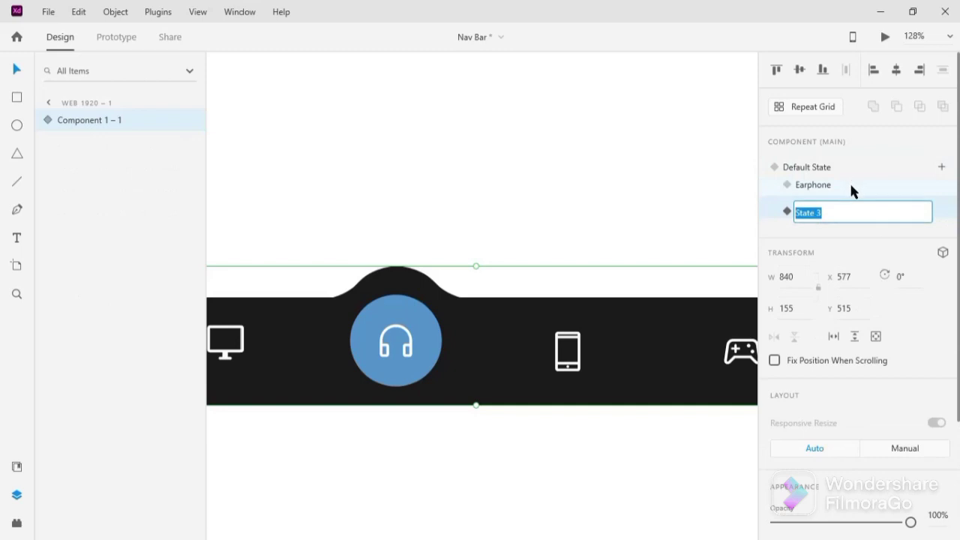
pyautogui.write('Phone')
pyautogui.press('Return')
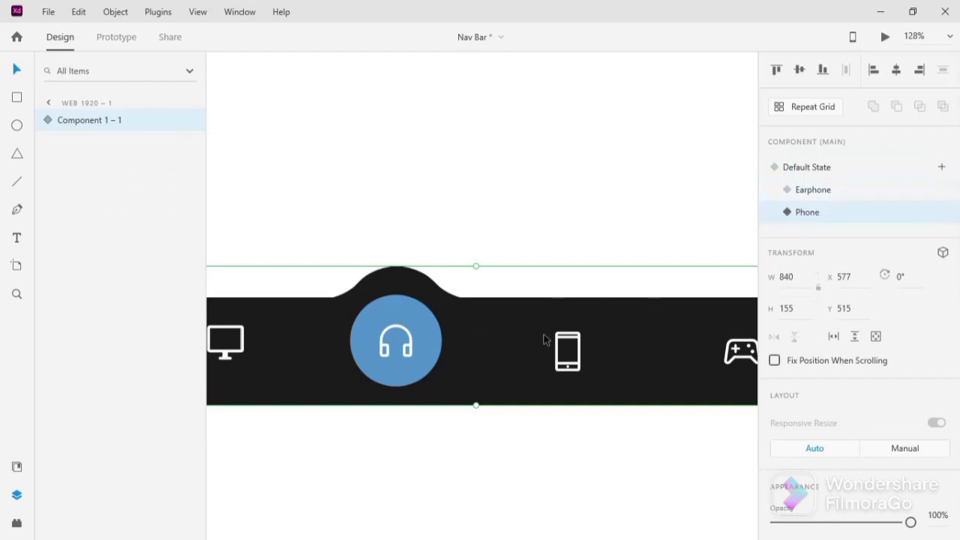
# Step: In the Phone state, shift the bump to about X 997, with the blue circle beneath it and the phone icon raised to the circle's centre
pyautogui.moveTo(544, 338); pyautogui.dragTo(471, 334)
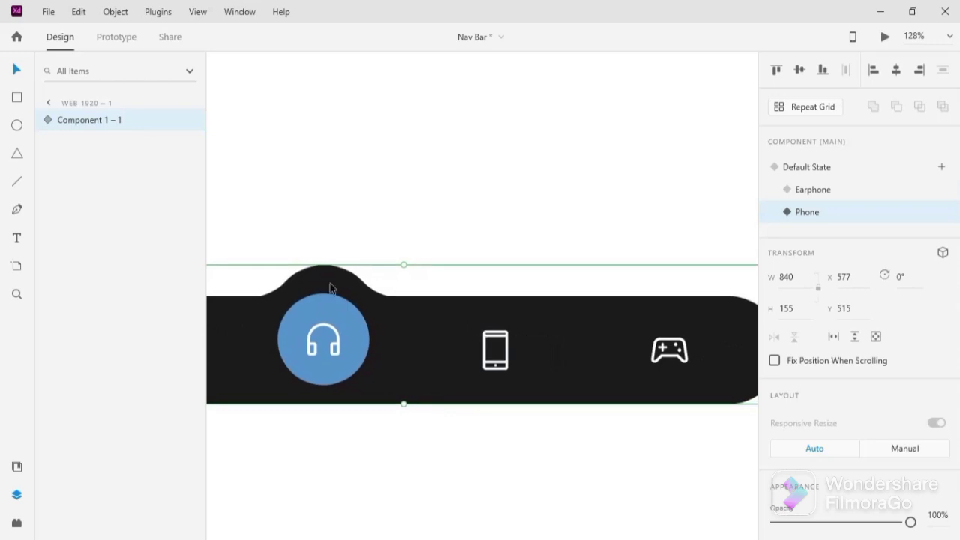
pyautogui.doubleClick(331, 289)
pyautogui.doubleClick(331, 287)
pyautogui.moveTo(332, 282); pyautogui.dragTo(500, 298)
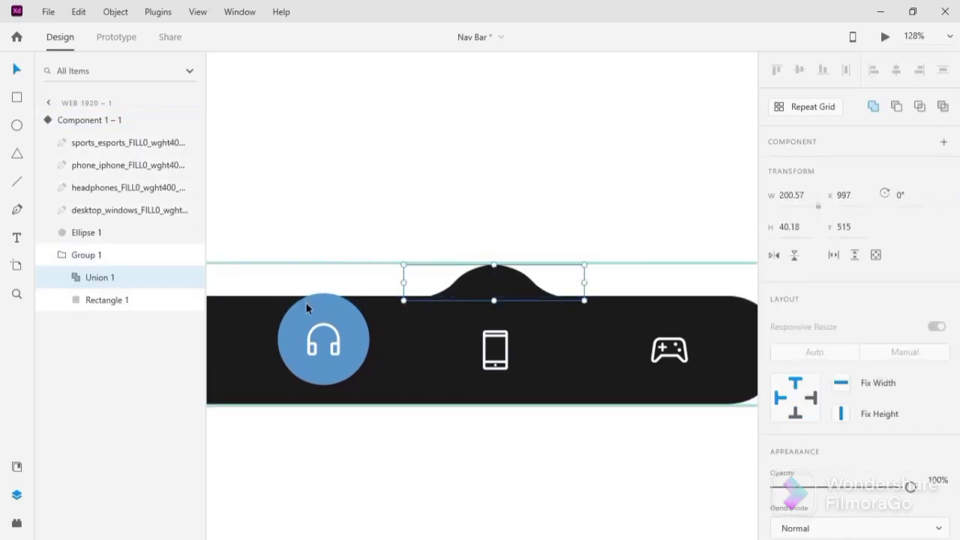
pyautogui.moveTo(306, 307); pyautogui.dragTo(505, 322)
pyautogui.click(492, 334)
pyautogui.click(519, 239)
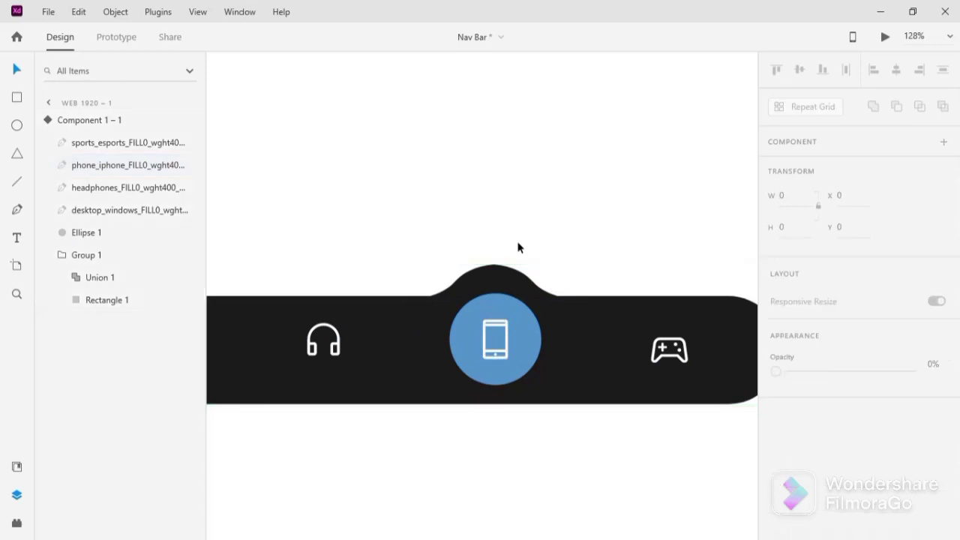
# Step: Add a new state named Game to the navigation bar component
pyautogui.hscroll(2, 519, 240)
pyautogui.click(365, 279)
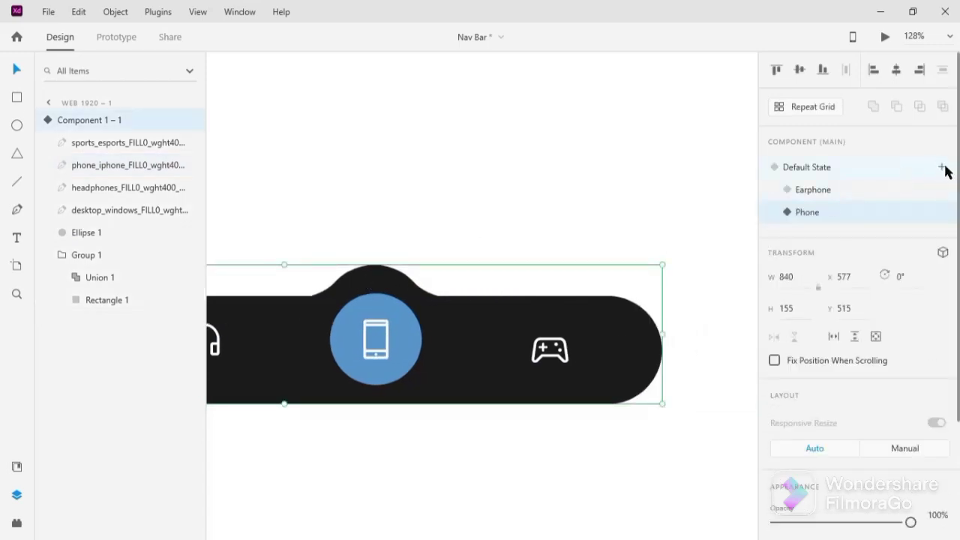
pyautogui.click(942, 167)
pyautogui.click(893, 179)
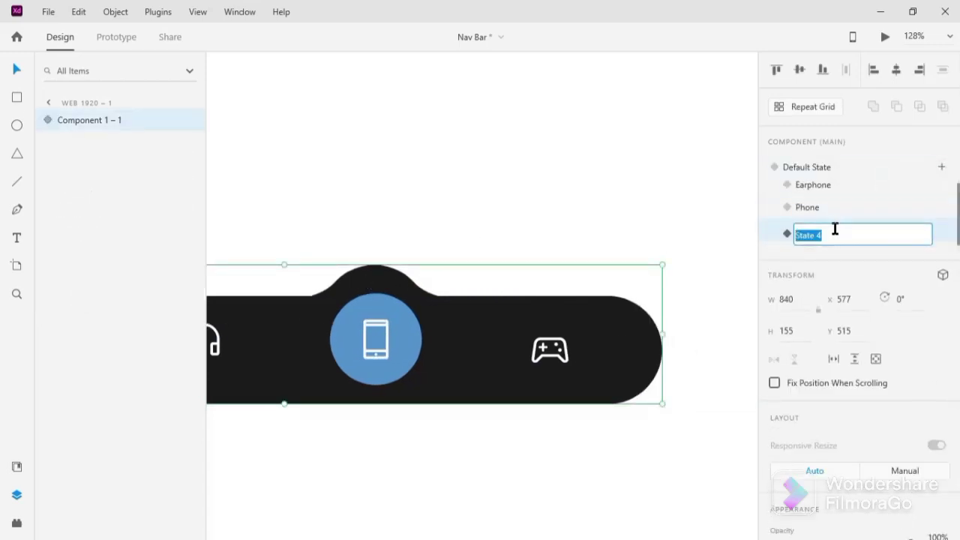
pyautogui.write('Game')
pyautogui.press('Return')
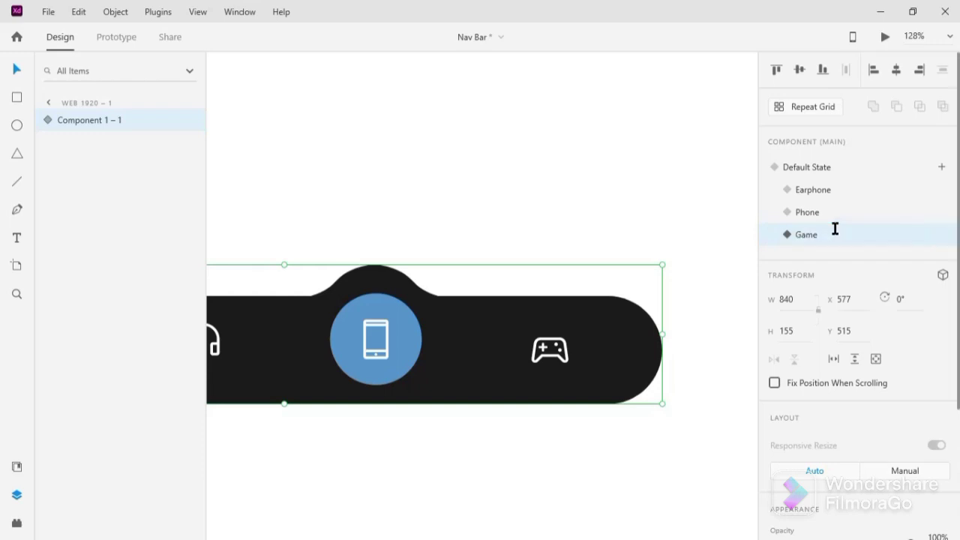
# Step: In the Game state, move the bump and blue circle to the gamepad icon and centre the icon on the circle at about X 1266, Y 584
pyautogui.doubleClick(358, 278)
pyautogui.doubleClick(381, 284)
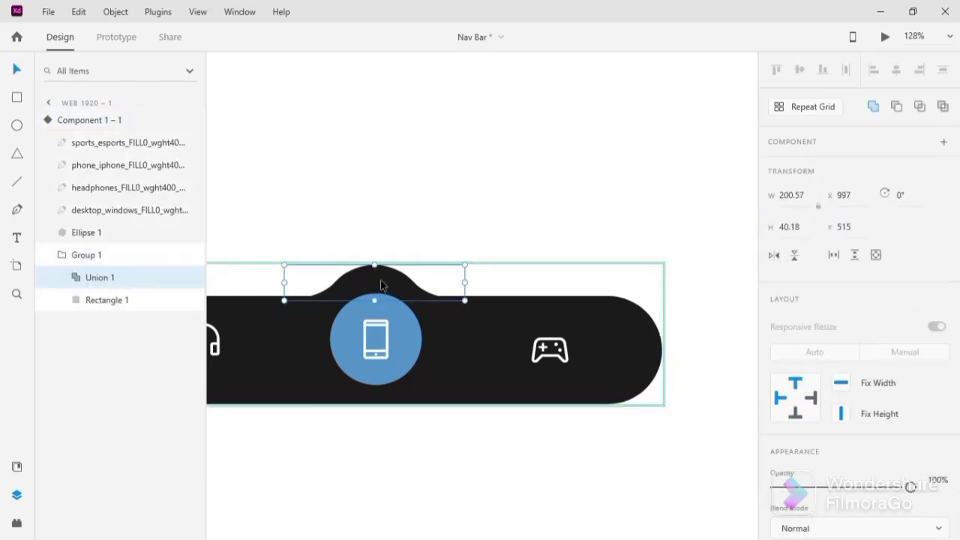
pyautogui.moveTo(378, 284); pyautogui.dragTo(545, 309)
pyautogui.click(376, 309)
pyautogui.moveTo(376, 307); pyautogui.dragTo(543, 330)
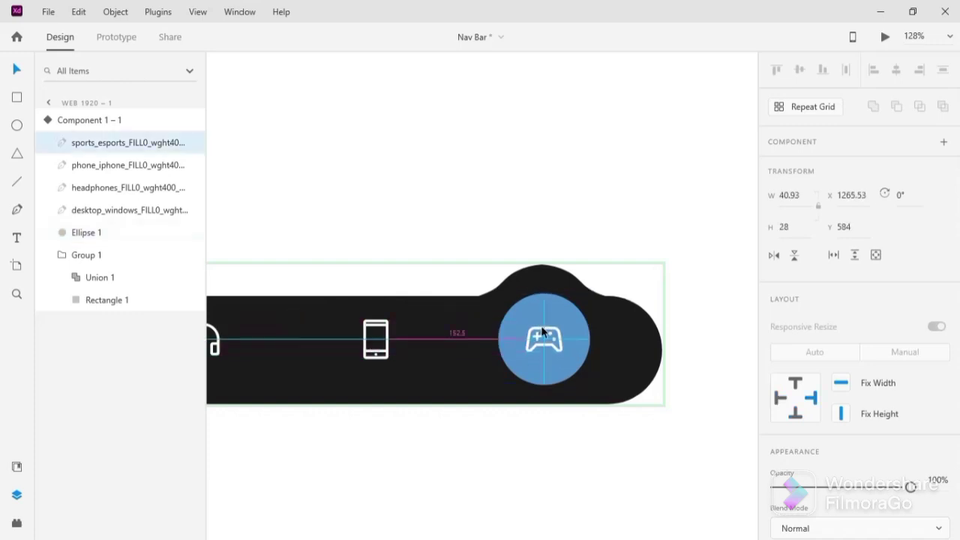
pyautogui.click(514, 407)
# Step: Review the component's Phone and Earphone states and switch it back to the Default State
pyautogui.scroll(-5, 535, 370)
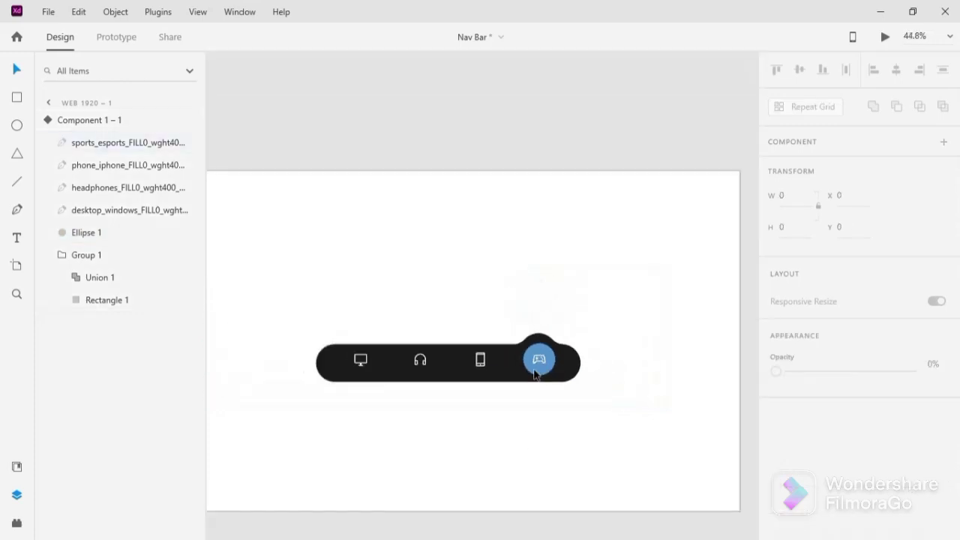
pyautogui.click(465, 362)
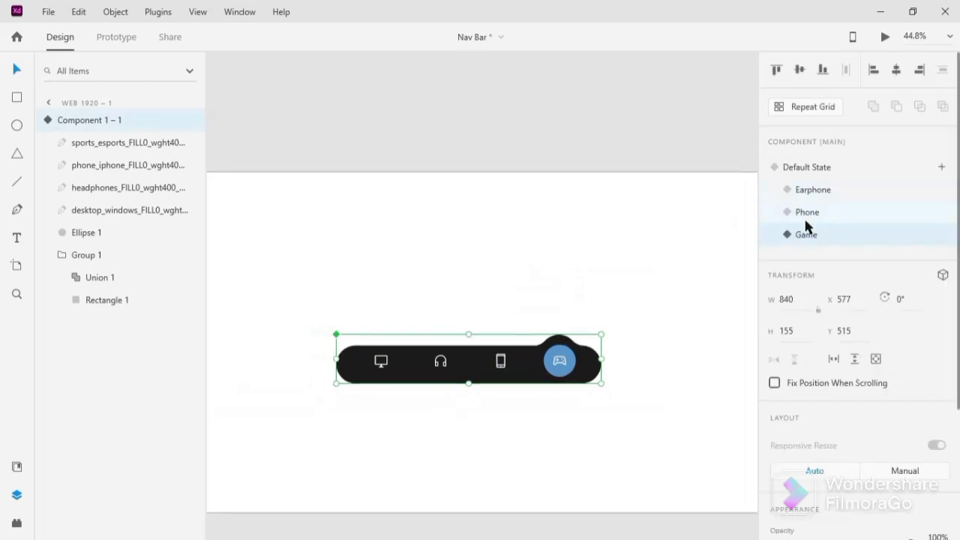
pyautogui.click(807, 213)
pyautogui.click(814, 190)
pyautogui.click(808, 167)
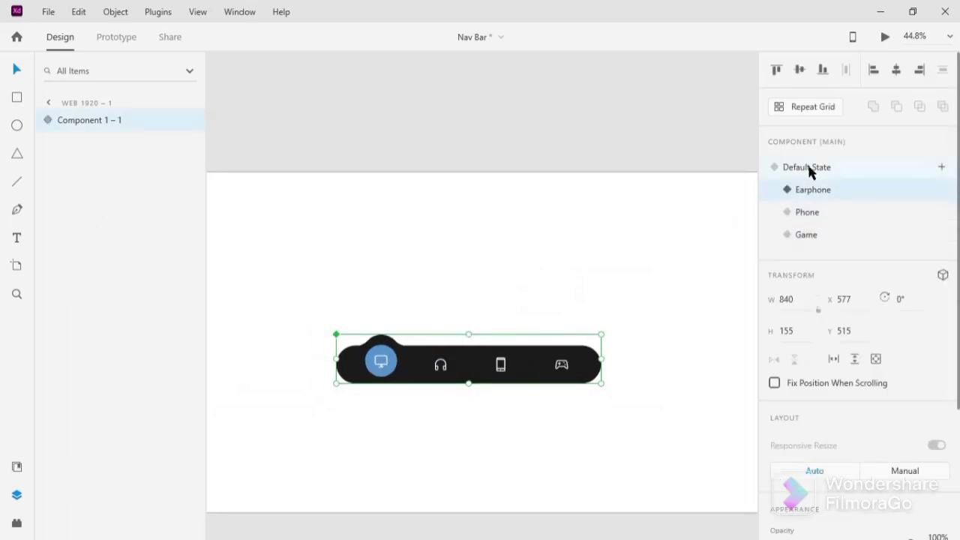
pyautogui.click(529, 238)
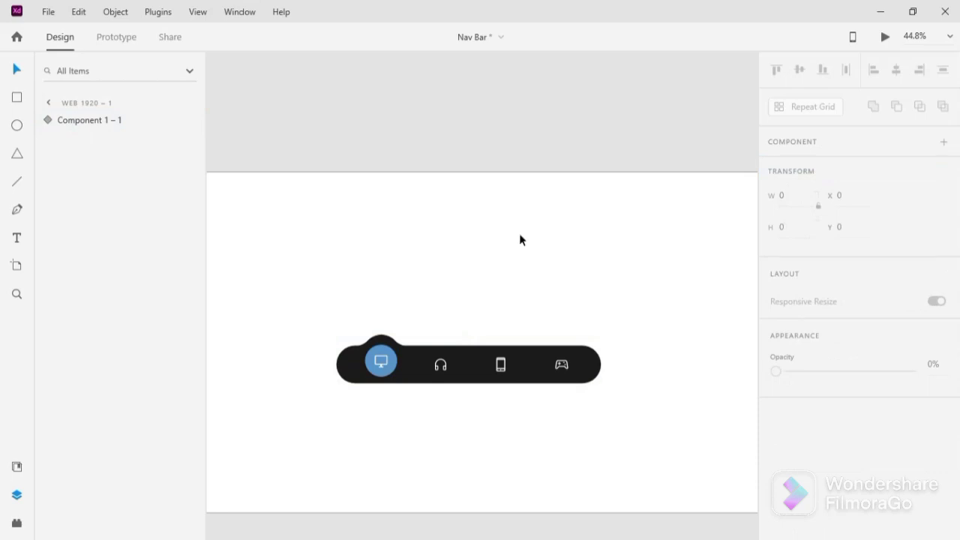
pyautogui.scroll(2, 411, 365)
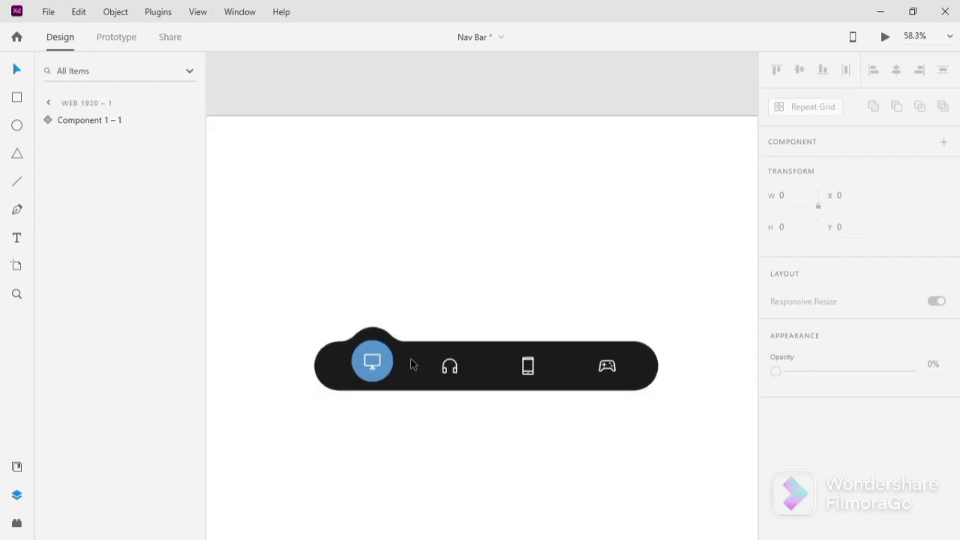
pyautogui.scroll(2, 411, 365)
pyautogui.click(390, 352)
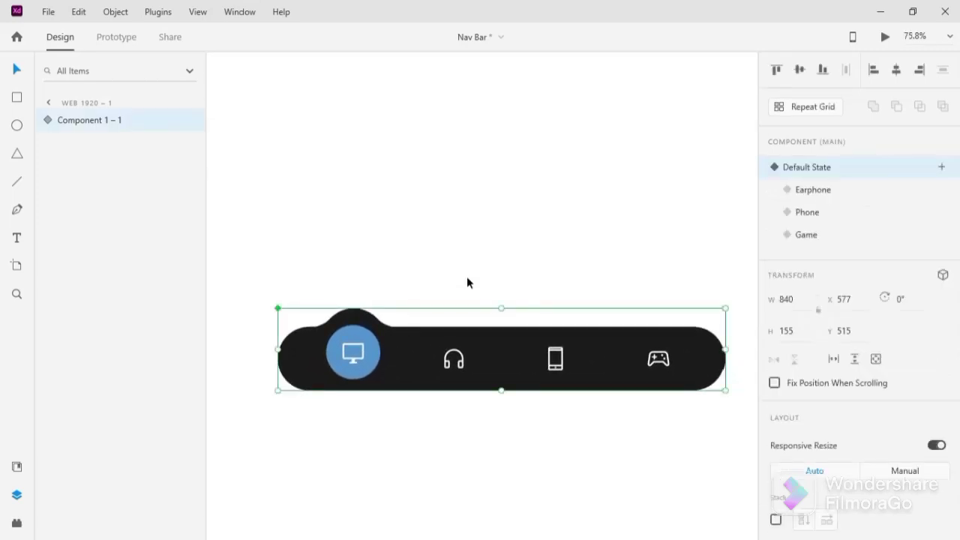
pyautogui.moveTo(462, 278); pyautogui.dragTo(455, 280)
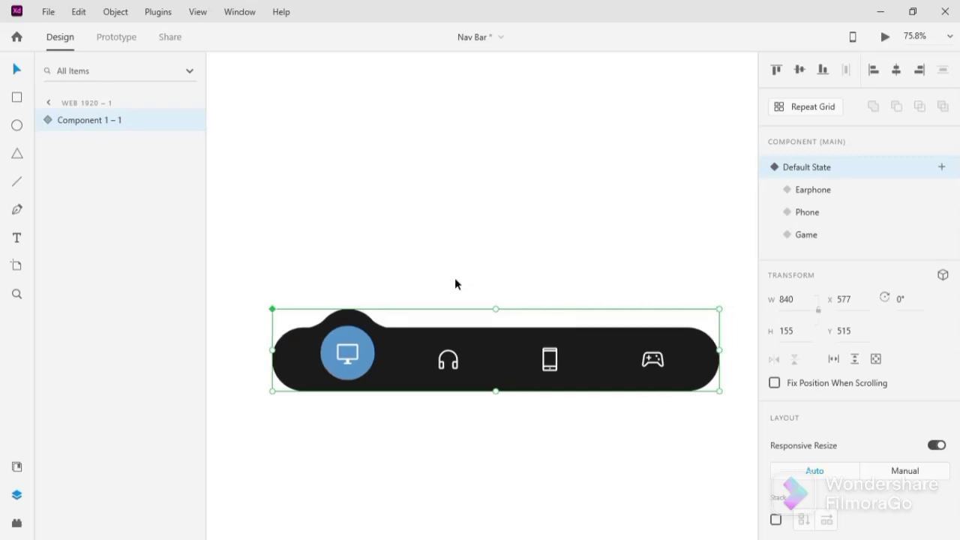
pyautogui.press('alt')
pyautogui.scroll(1, 455, 279)
pyautogui.scroll(-1, 455, 279)
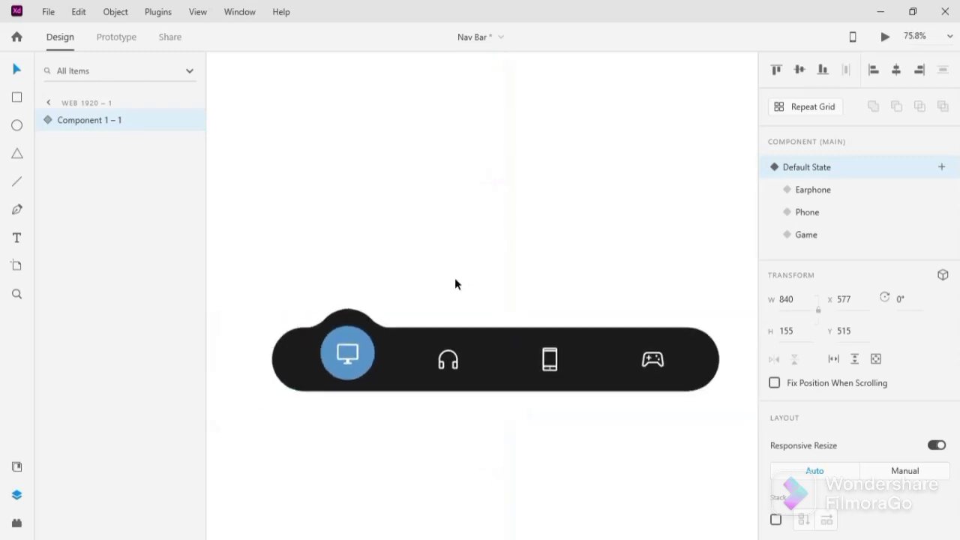
pyautogui.moveTo(389, 314); pyautogui.dragTo(378, 313)
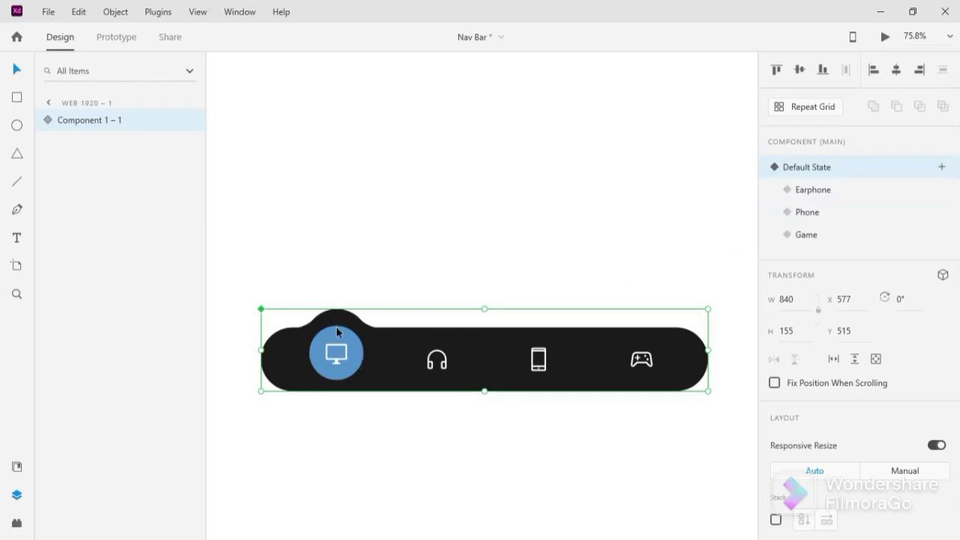
# Step: In Prototype mode, give the Default State's headphones icon a Tap interaction that Auto-Animates to the Earphone state
pyautogui.click(109, 39)
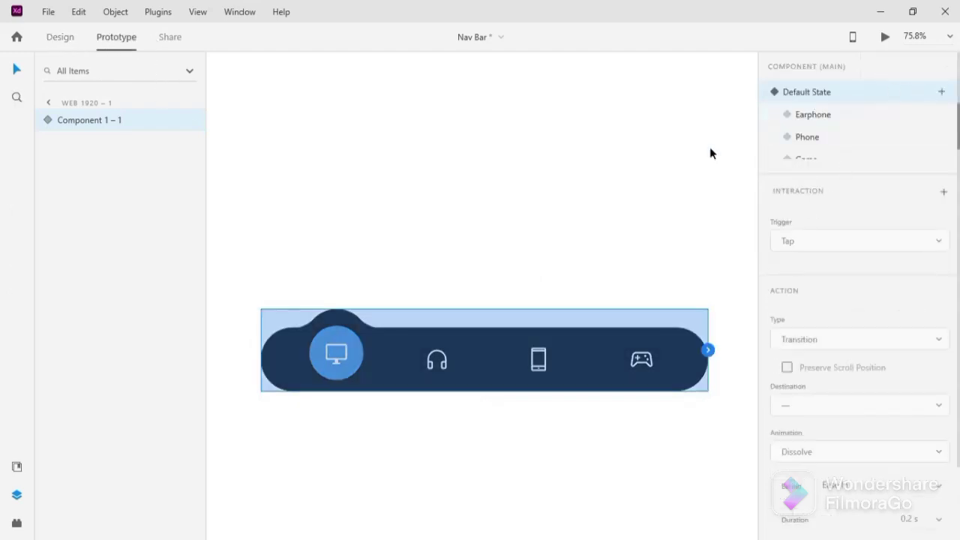
pyautogui.doubleClick(444, 367)
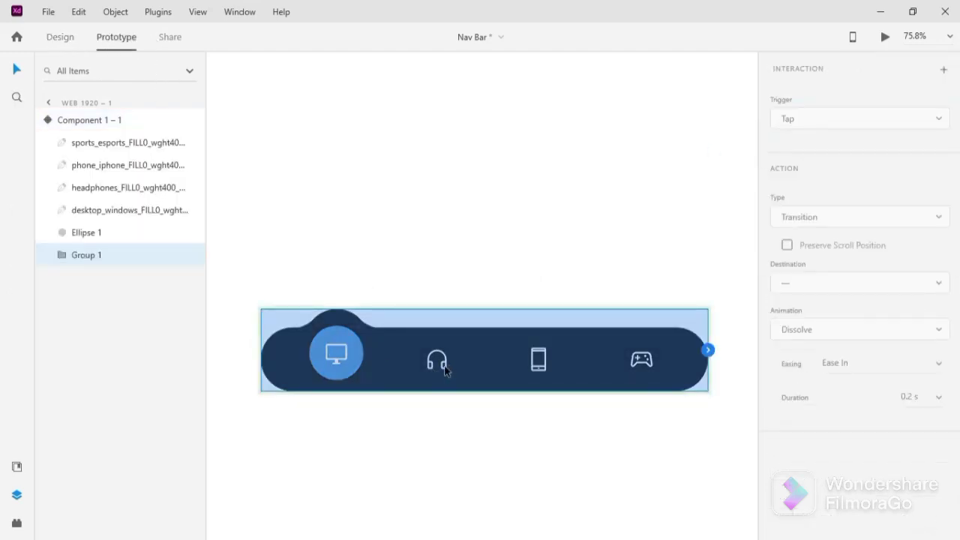
pyautogui.doubleClick(444, 367)
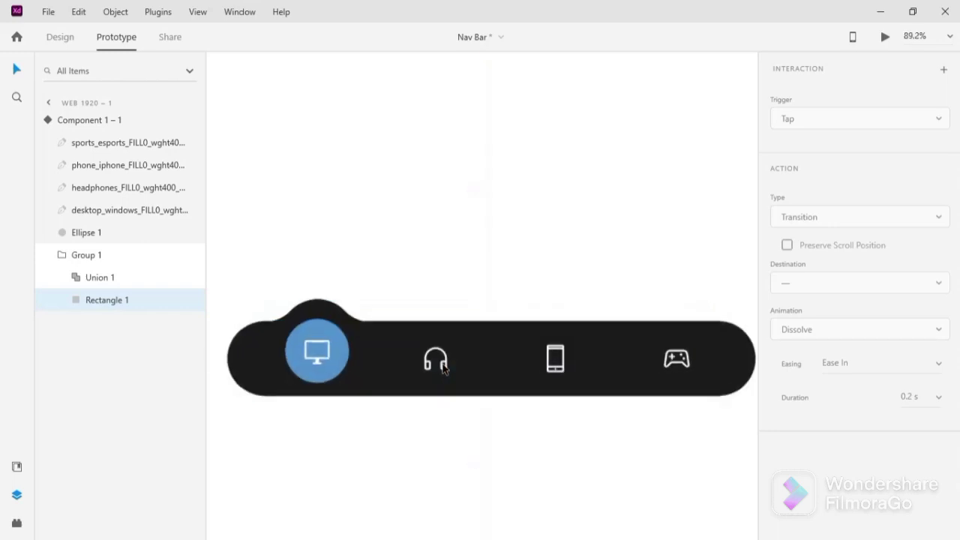
pyautogui.scroll(5, 444, 368)
pyautogui.click(444, 367)
pyautogui.moveTo(448, 357); pyautogui.dragTo(490, 327)
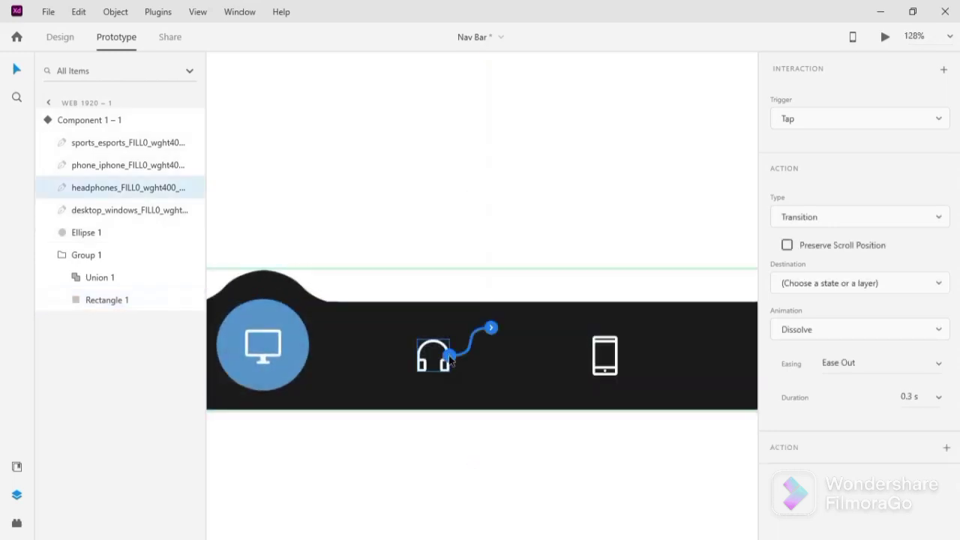
pyautogui.click(831, 214)
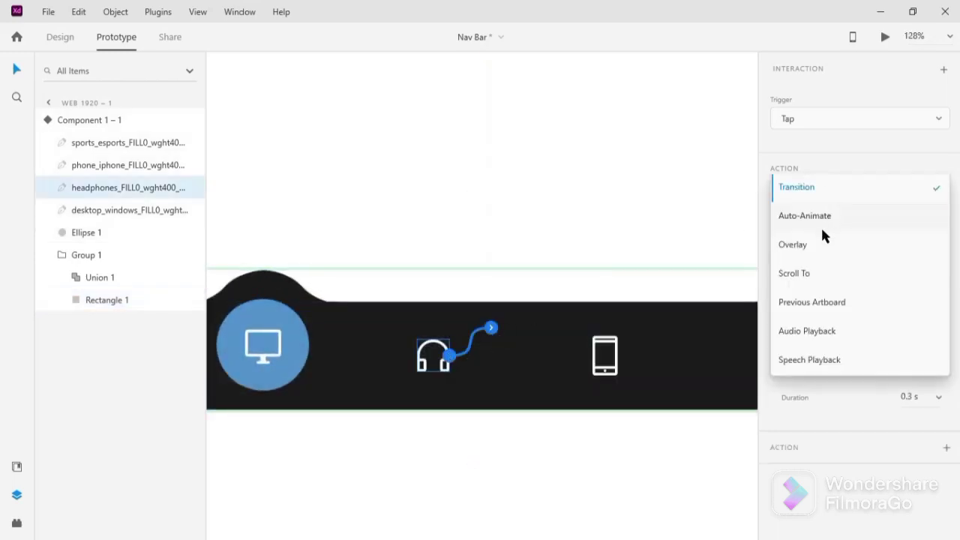
pyautogui.click(821, 226)
pyautogui.click(828, 268)
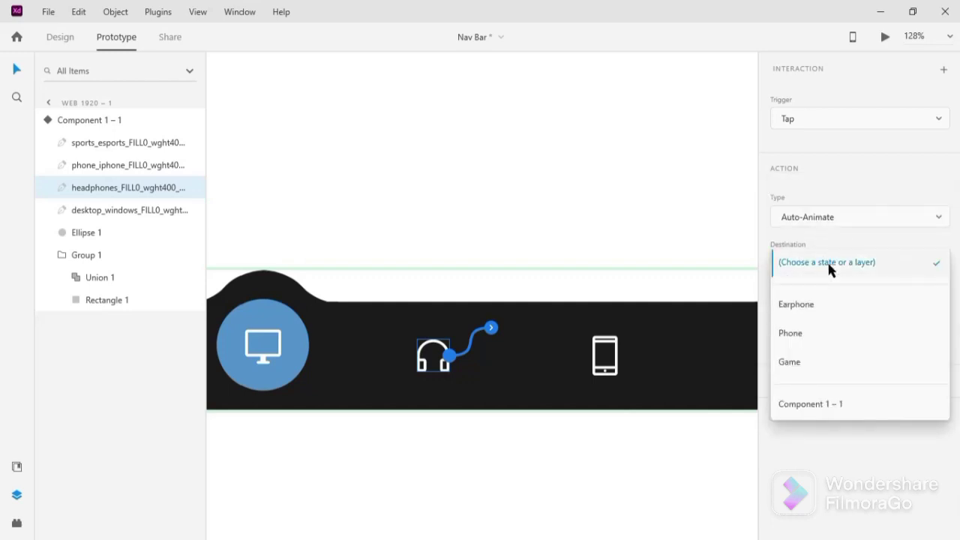
pyautogui.click(812, 304)
# Step: Set the headphones interaction's easing to Ease In-Out and its duration to 0.6 s
pyautogui.click(935, 301)
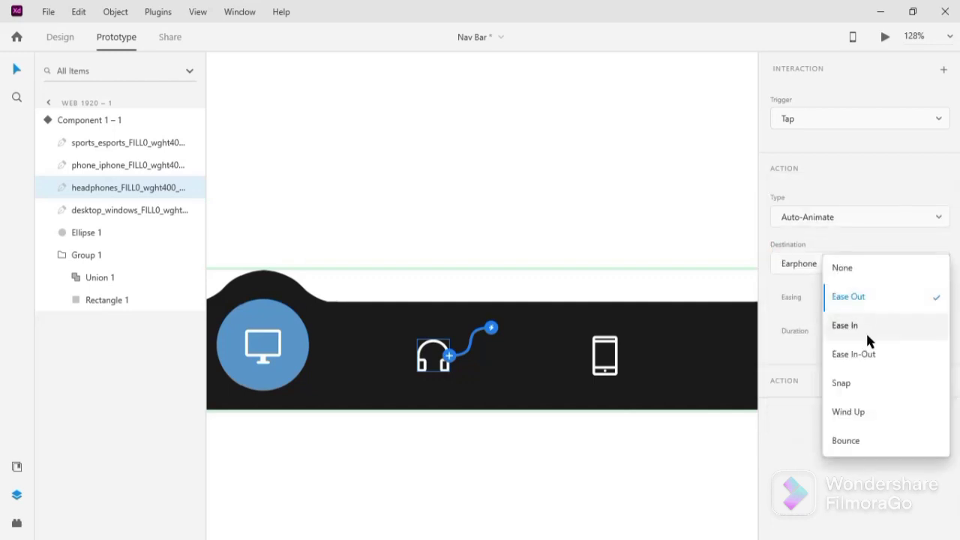
pyautogui.click(863, 353)
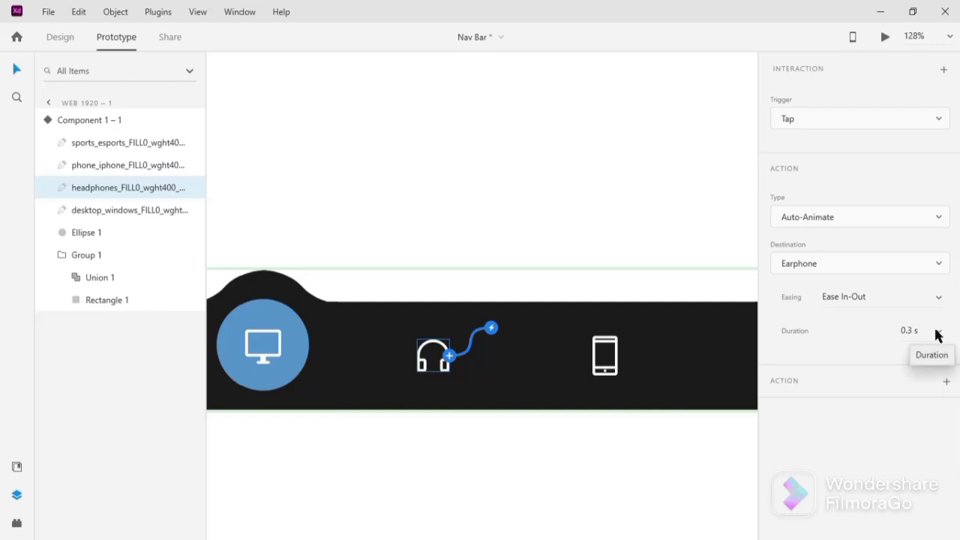
pyautogui.click(936, 334)
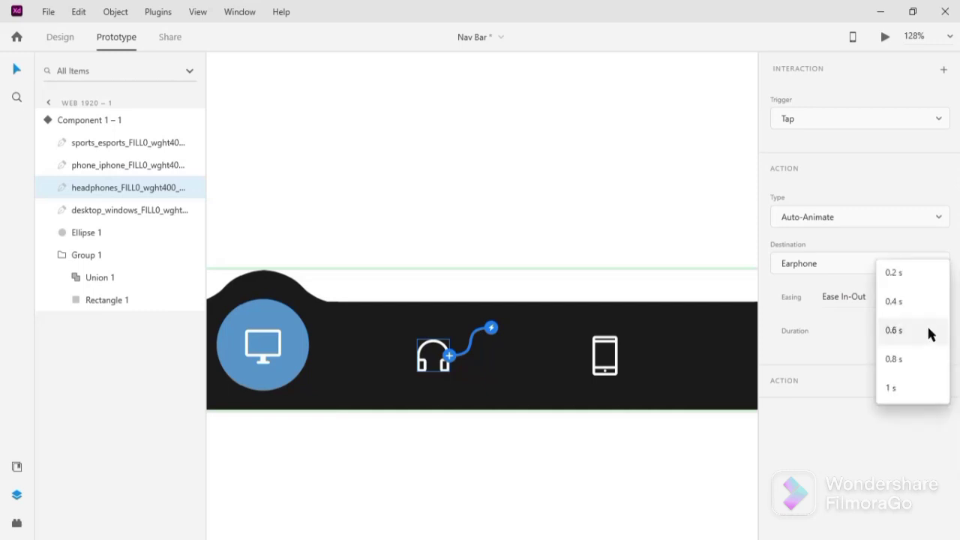
pyautogui.click(928, 332)
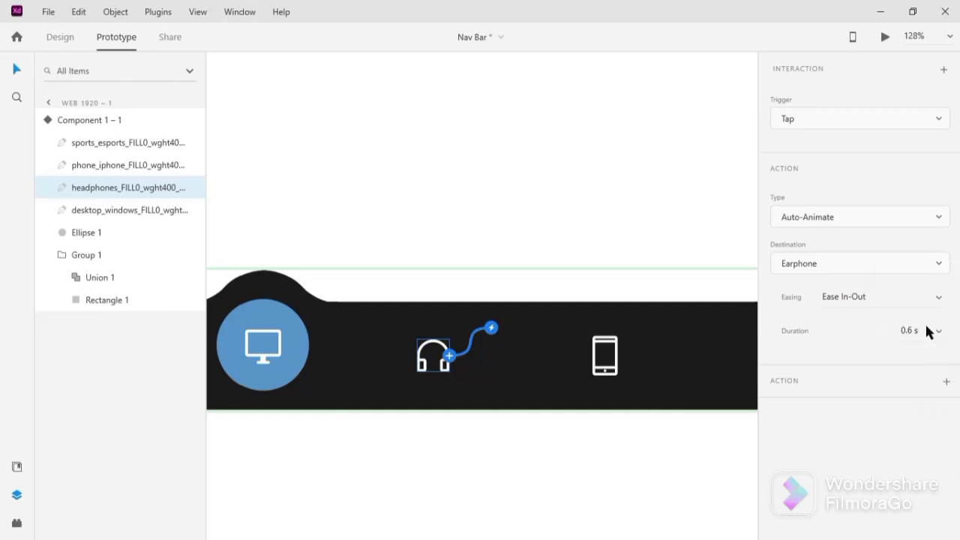
# Step: Give the phone icon a Tap interaction that Auto-Animates to the Phone state
pyautogui.click(595, 365)
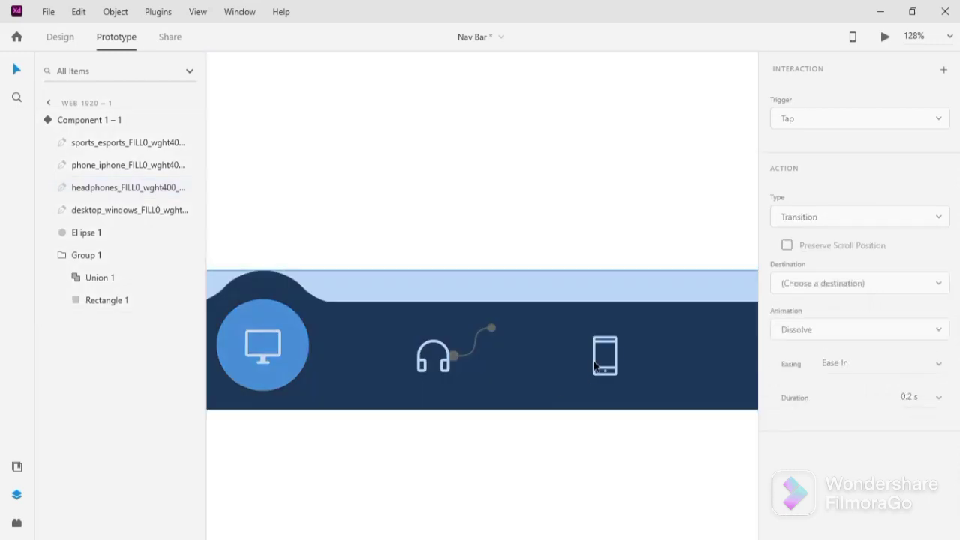
pyautogui.click(617, 356)
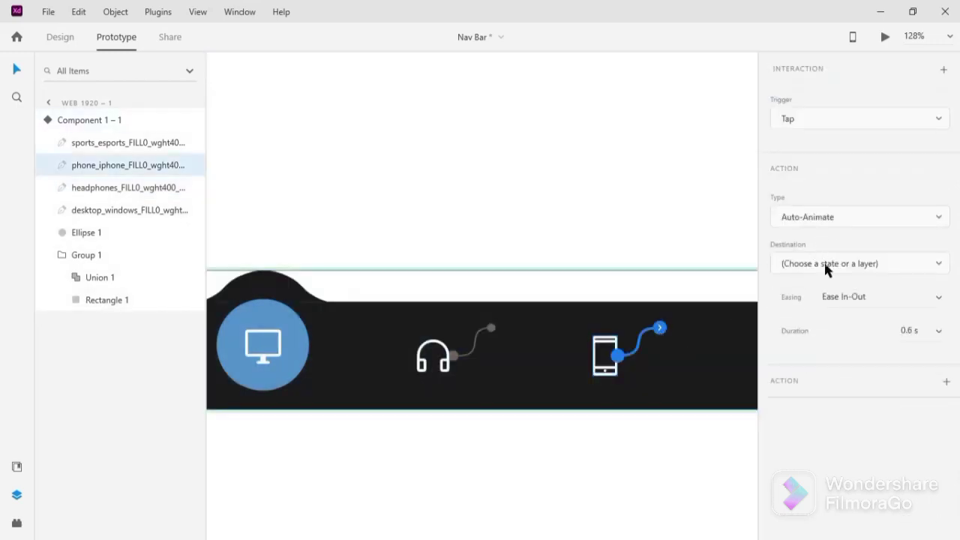
pyautogui.click(827, 266)
pyautogui.click(802, 328)
# Step: Give the Default State's game controller icon a Tap interaction that Auto-Animates to the Game state
pyautogui.click(679, 366)
pyautogui.hscroll(5, 679, 364)
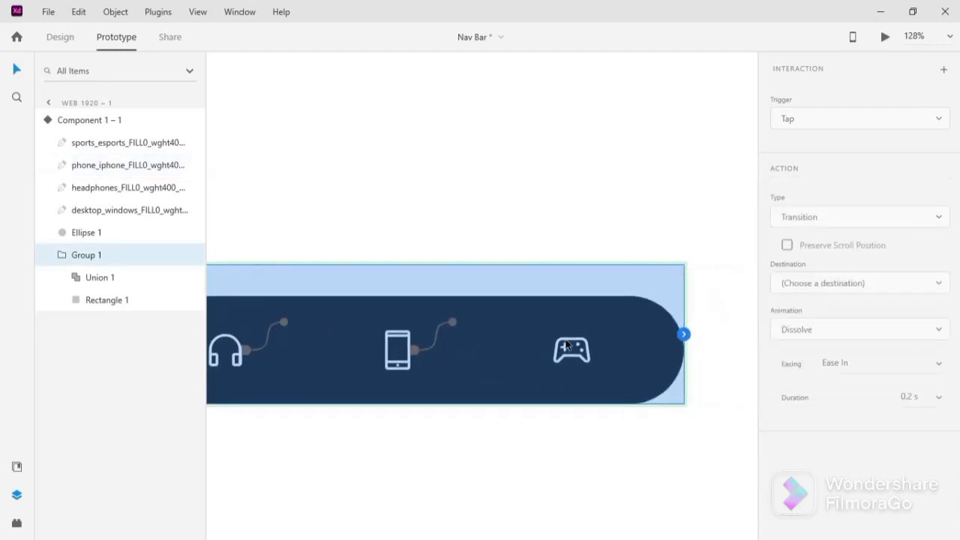
pyautogui.click(566, 345)
pyautogui.click(590, 350)
pyautogui.click(807, 271)
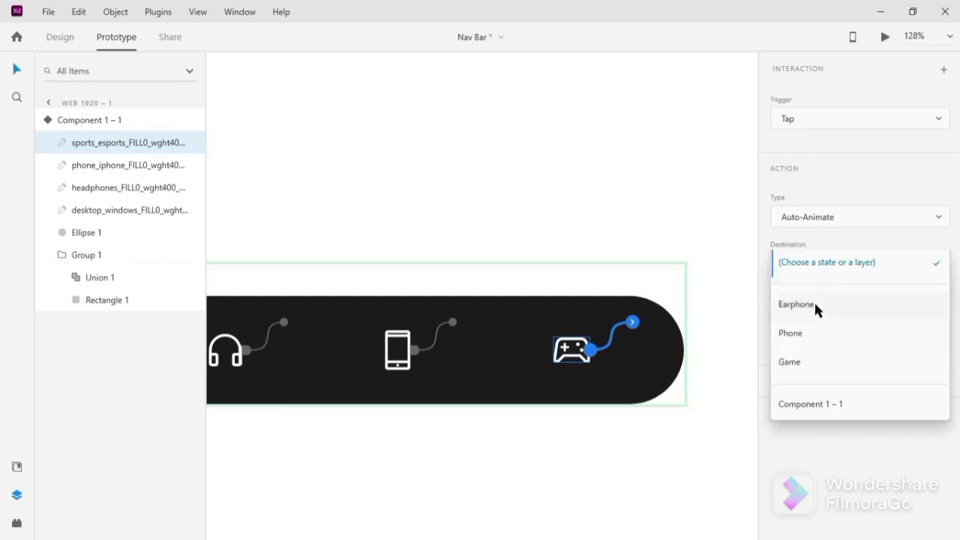
pyautogui.click(808, 362)
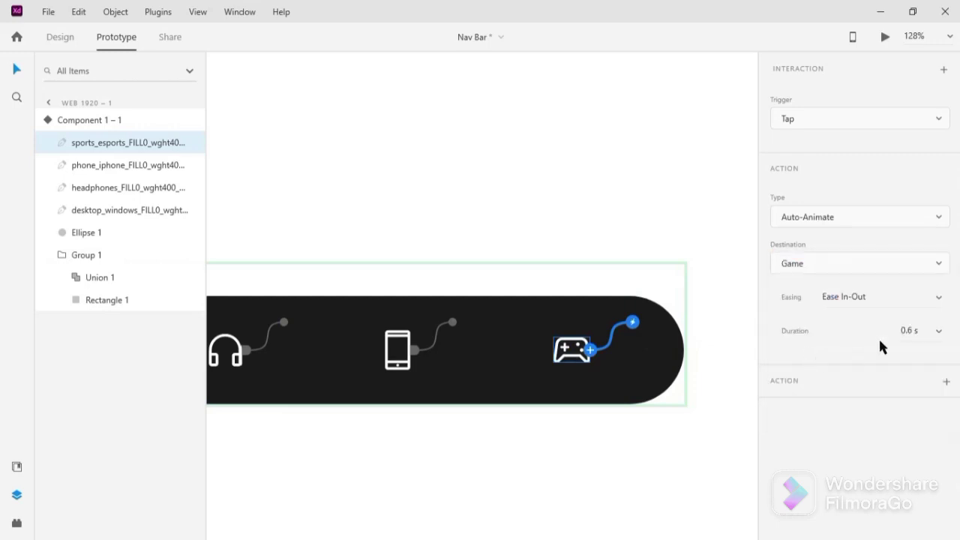
# Step: In the component's Earphone state, give the desktop icon a Tap interaction that Auto-Animates to the Default State
pyautogui.click(525, 461)
pyautogui.scroll(-5, 418, 397)
pyautogui.moveTo(415, 396); pyautogui.dragTo(482, 392)
pyautogui.click(495, 384)
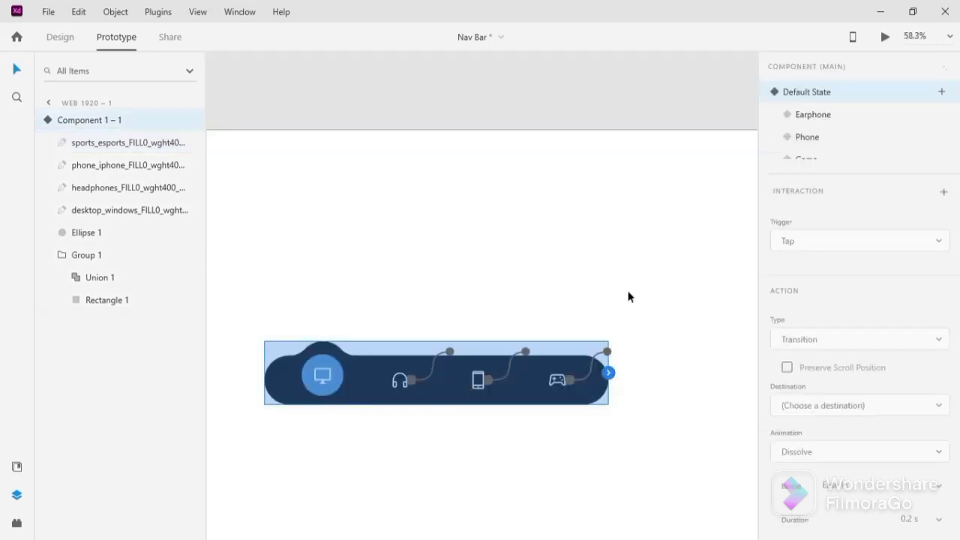
pyautogui.click(813, 114)
pyautogui.scroll(3, 323, 384)
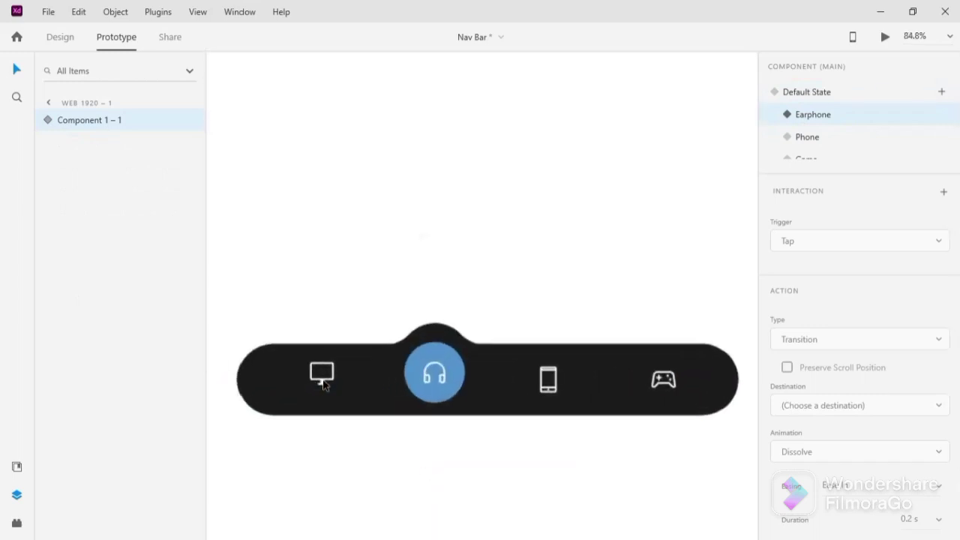
pyautogui.scroll(1, 323, 384)
pyautogui.doubleClick(332, 367)
pyautogui.click(330, 366)
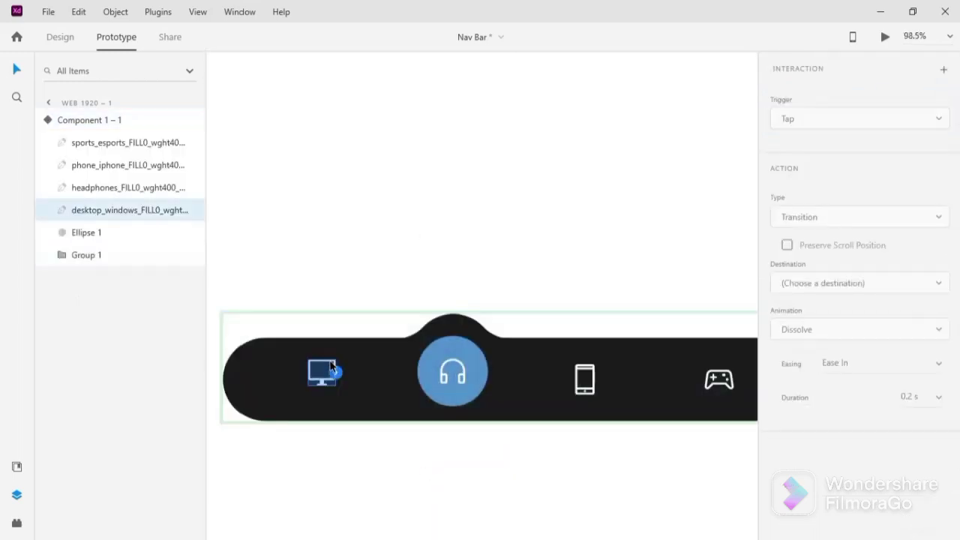
pyautogui.click(338, 373)
pyautogui.click(819, 260)
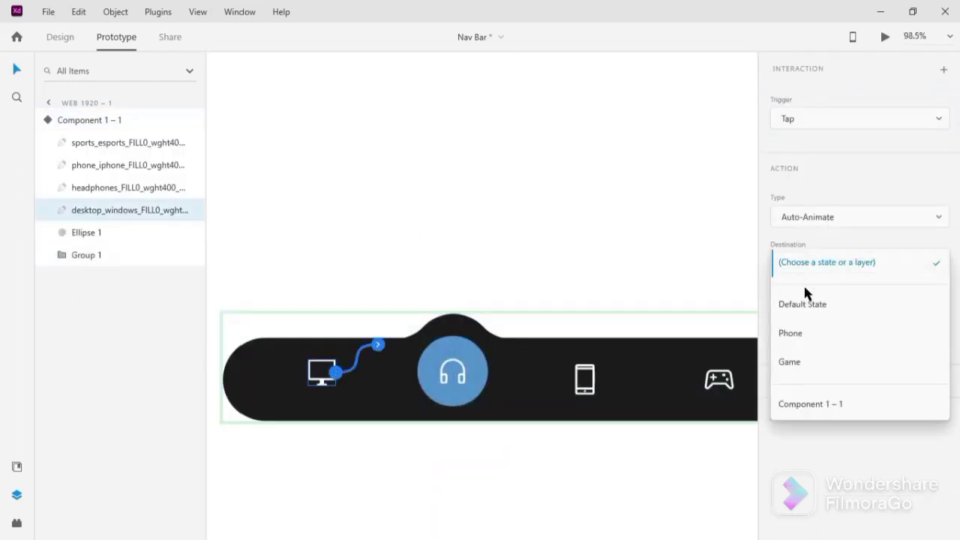
pyautogui.click(799, 305)
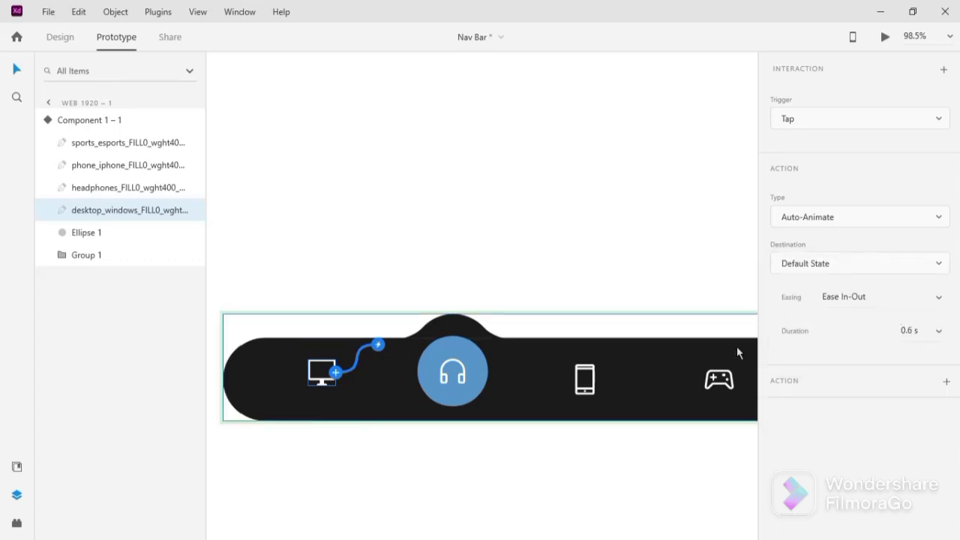
# Step: Give the Earphone state's phone icon a Tap interaction that Auto-Animates to the Phone state
pyautogui.click(581, 375)
pyautogui.click(596, 384)
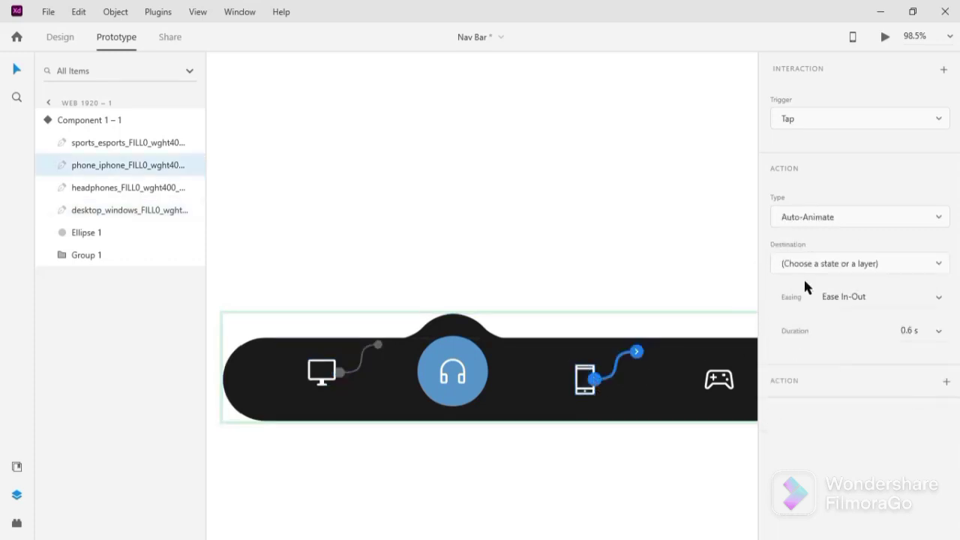
pyautogui.click(808, 268)
pyautogui.click(797, 333)
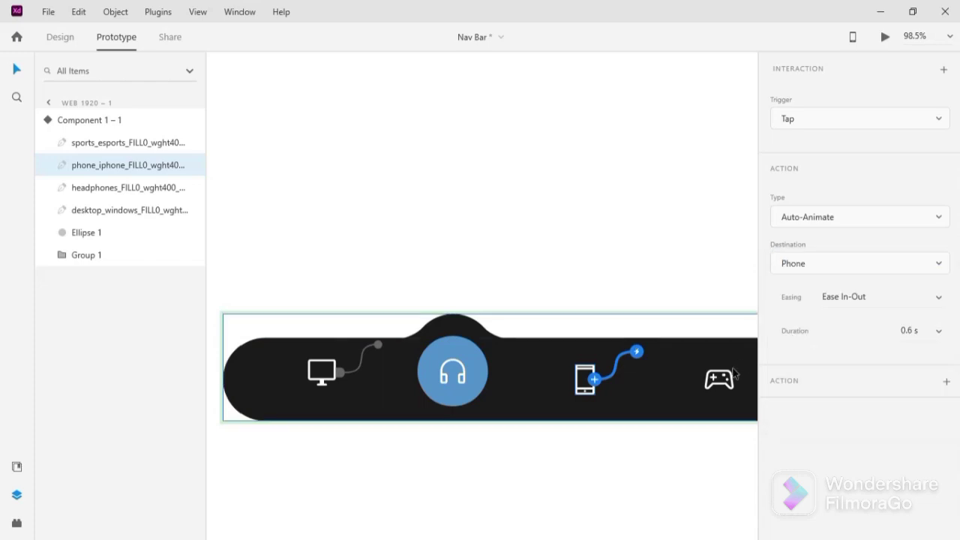
# Step: Give the Earphone state's game controller icon a Tap interaction that Auto-Animates to the Game state
pyautogui.click(720, 379)
pyautogui.click(735, 380)
pyautogui.click(735, 380)
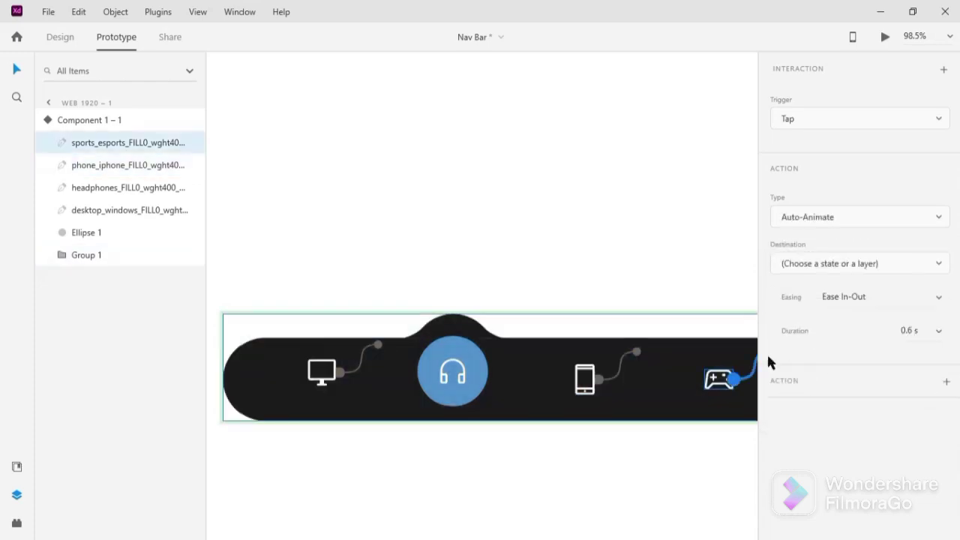
pyautogui.click(815, 263)
pyautogui.click(815, 350)
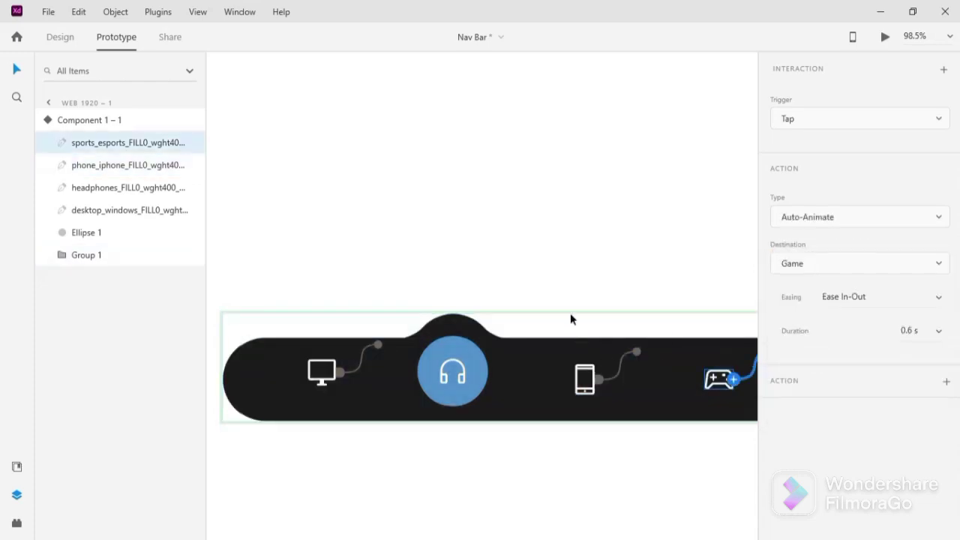
# Step: Switch the component to the Phone state and give its desktop icon a Tap interaction that Auto-Animates to the Default State
pyautogui.click(456, 354)
pyautogui.click(850, 137)
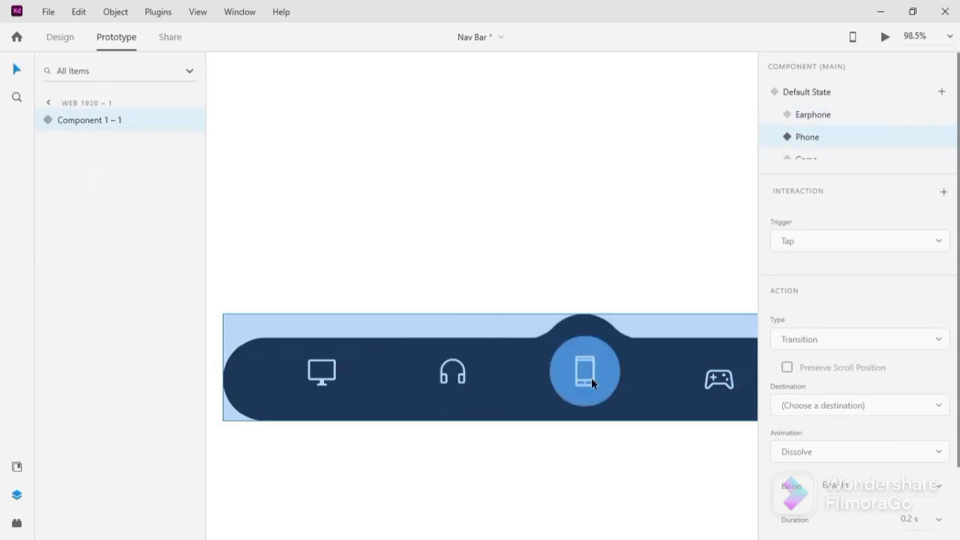
pyautogui.doubleClick(321, 372)
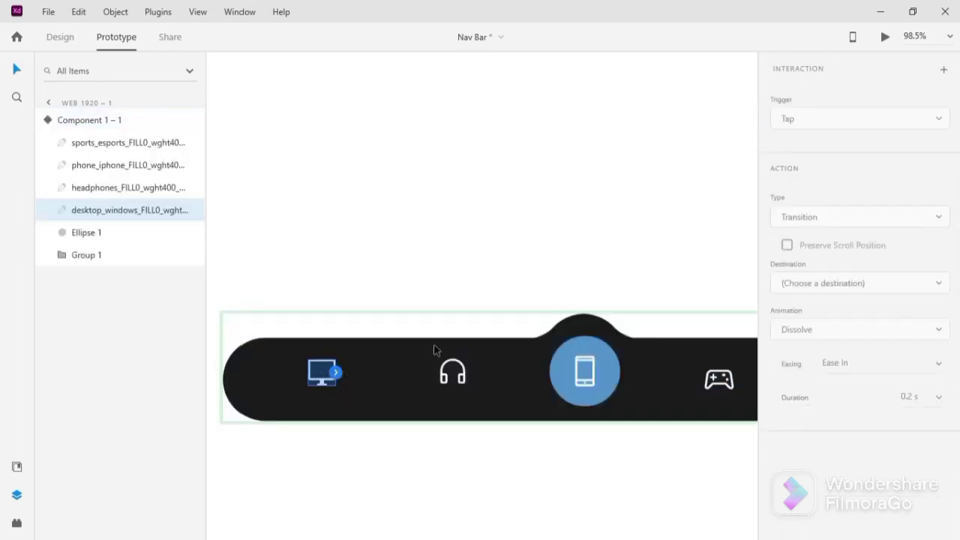
pyautogui.click(336, 372)
pyautogui.click(816, 266)
pyautogui.click(804, 288)
# Step: Give the Phone state's headphones icon a Tap interaction that Auto-Animates to the Earphone state
pyautogui.click(463, 376)
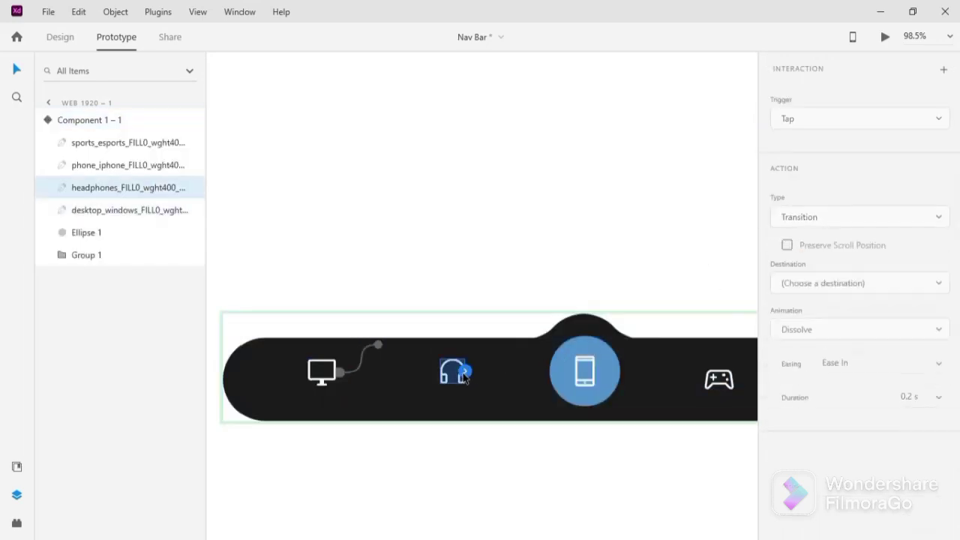
pyautogui.click(464, 372)
pyautogui.click(825, 267)
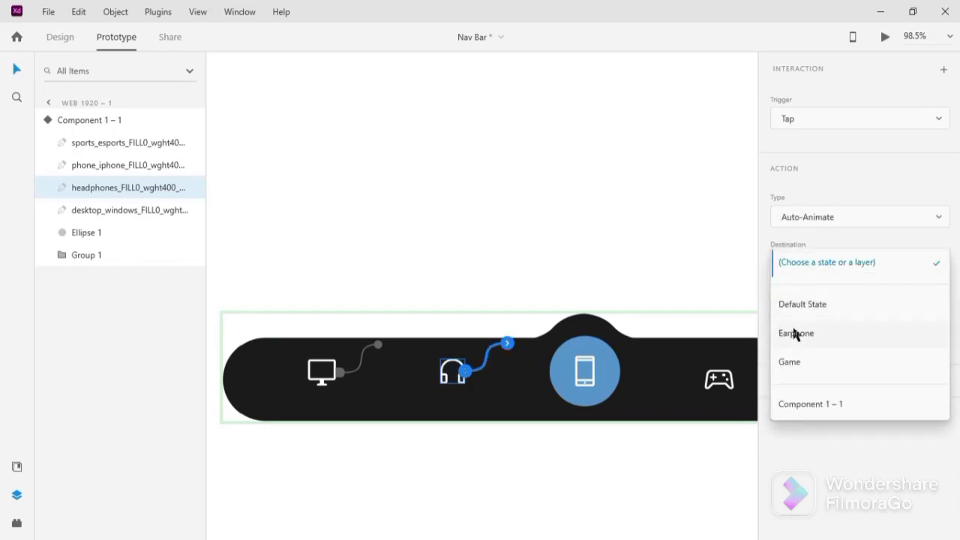
pyautogui.click(797, 334)
# Step: Give the Phone state's game controller icon a Tap interaction that Auto-Animates to the Game state
pyautogui.click(716, 375)
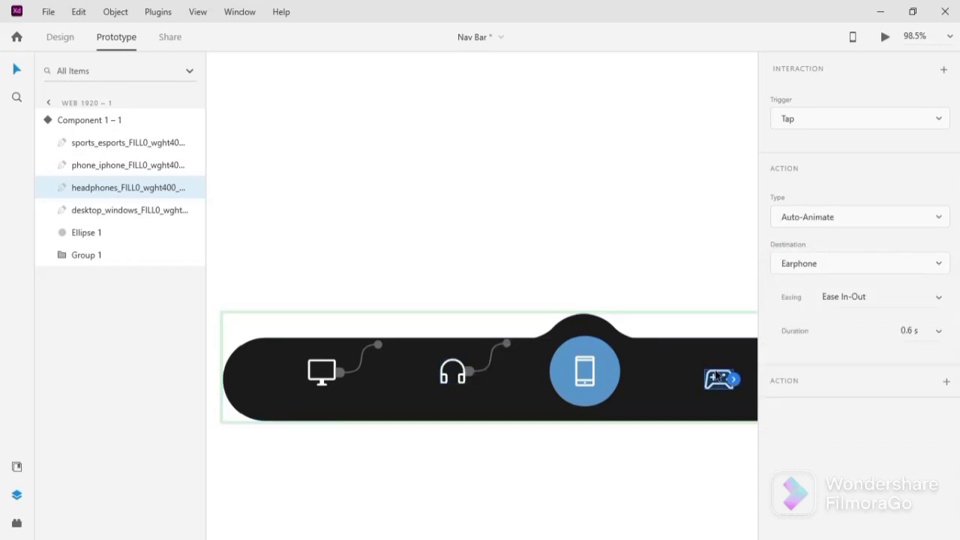
pyautogui.click(735, 380)
pyautogui.click(834, 261)
pyautogui.click(819, 364)
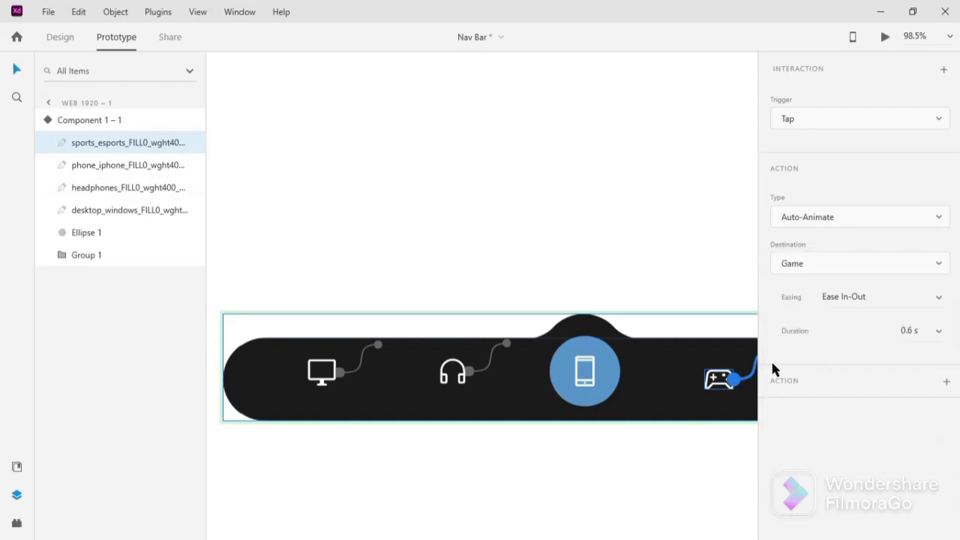
# Step: Switch the component to the Game state and give its desktop icon a Tap interaction that Auto-Animates to the Default State
pyautogui.click(497, 359)
pyautogui.click(810, 157)
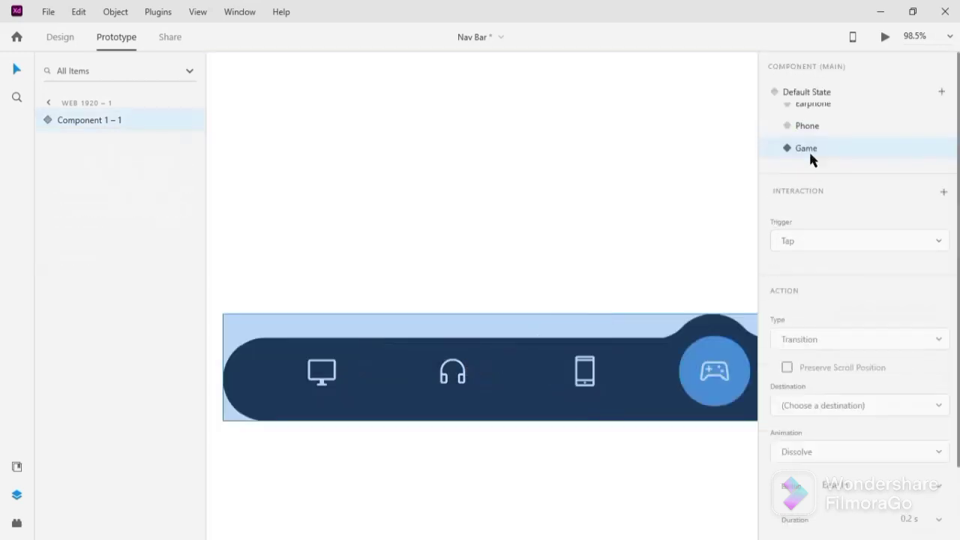
pyautogui.doubleClick(334, 366)
pyautogui.click(337, 372)
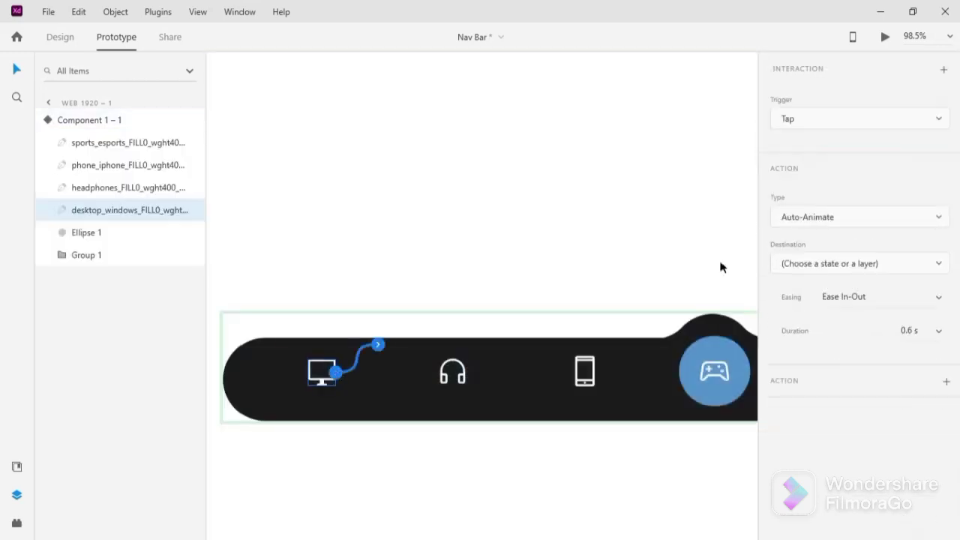
pyautogui.click(832, 263)
pyautogui.click(812, 304)
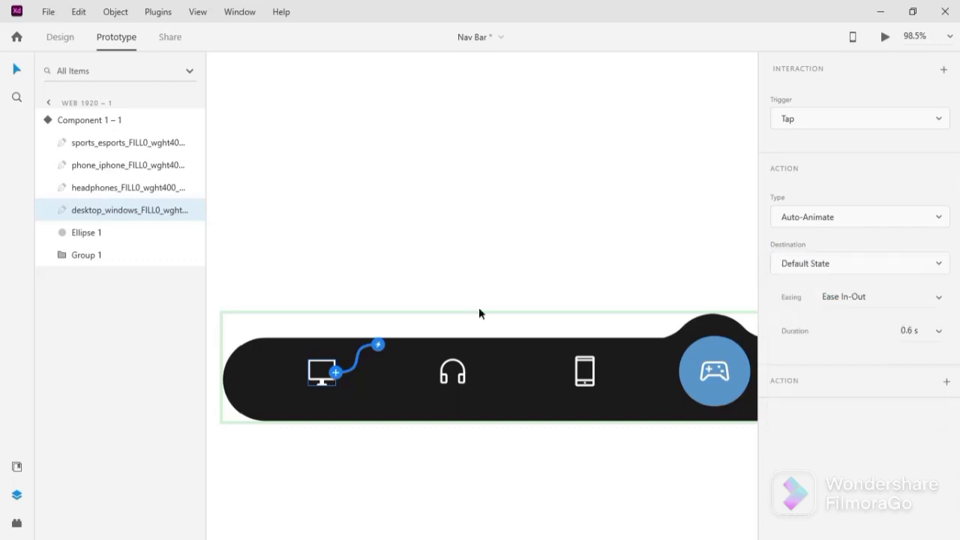
# Step: Give the Game state's headphones icon a Tap interaction that Auto-Animates to the Earphone state
pyautogui.click(462, 372)
pyautogui.click(464, 372)
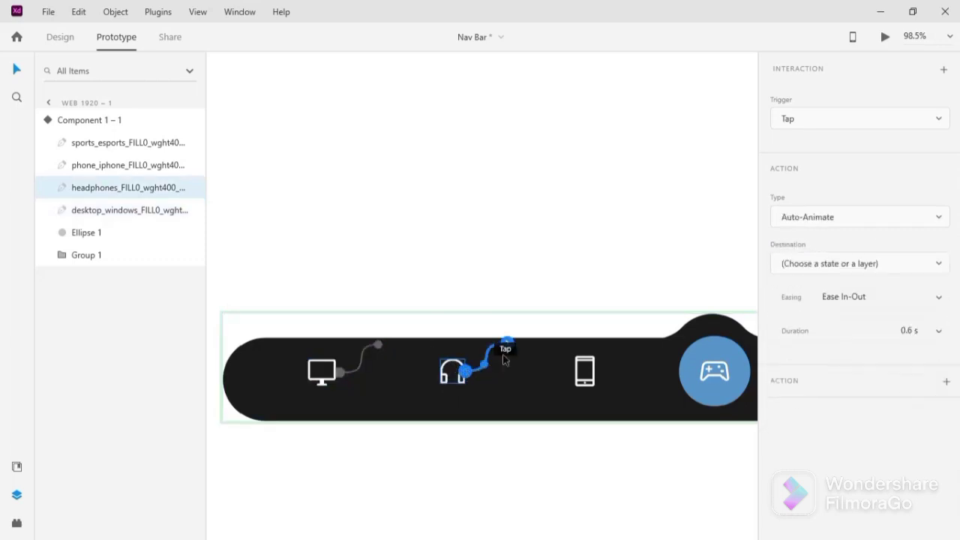
pyautogui.click(819, 264)
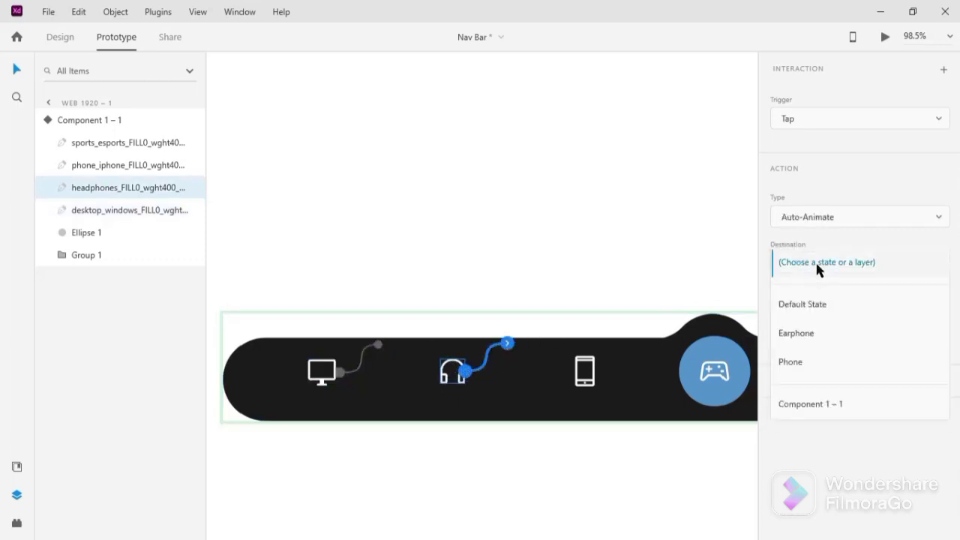
pyautogui.click(799, 333)
# Step: Give the Game state's phone icon a Tap interaction that Auto-Animates to the Phone state
pyautogui.click(581, 368)
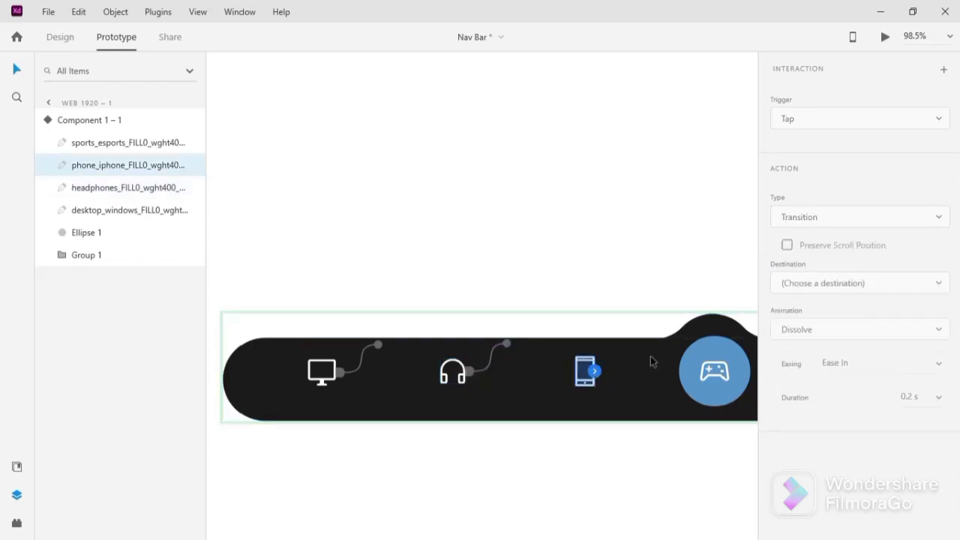
pyautogui.click(594, 371)
pyautogui.click(820, 262)
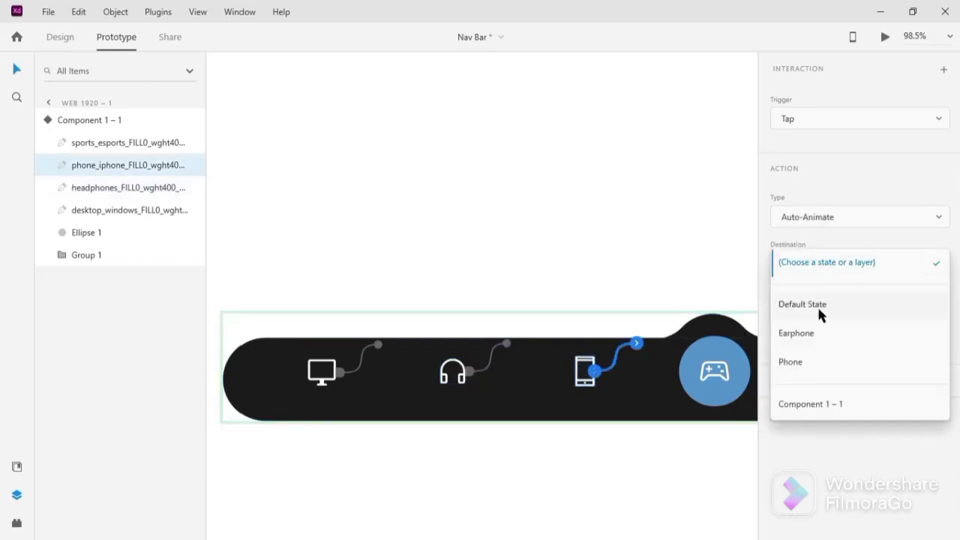
pyautogui.click(808, 360)
# Step: Switch the navigation bar component back to its Default State
pyautogui.click(635, 360)
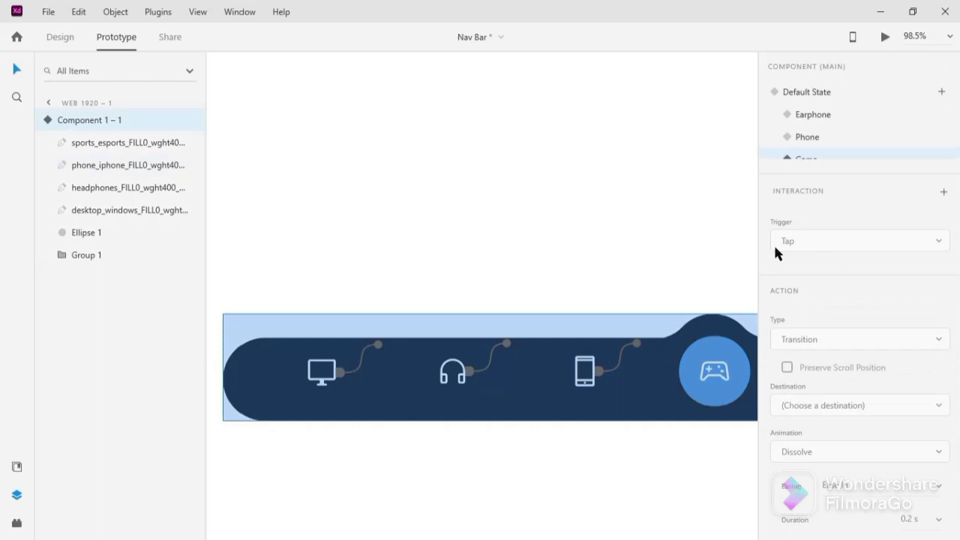
pyautogui.click(808, 92)
pyautogui.scroll(-6, 537, 260)
pyautogui.press('space')
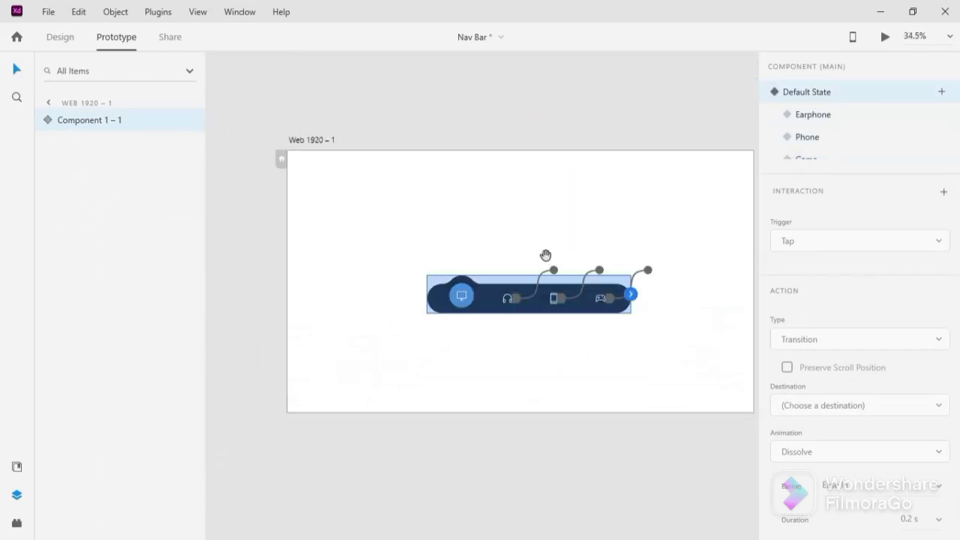
pyautogui.moveTo(546, 255); pyautogui.dragTo(529, 286)
pyautogui.click(529, 275)
# Step: In Design mode, centre the navigation bar component vertically and horizontally on the Web 1920 – 1 artboard
pyautogui.click(68, 37)
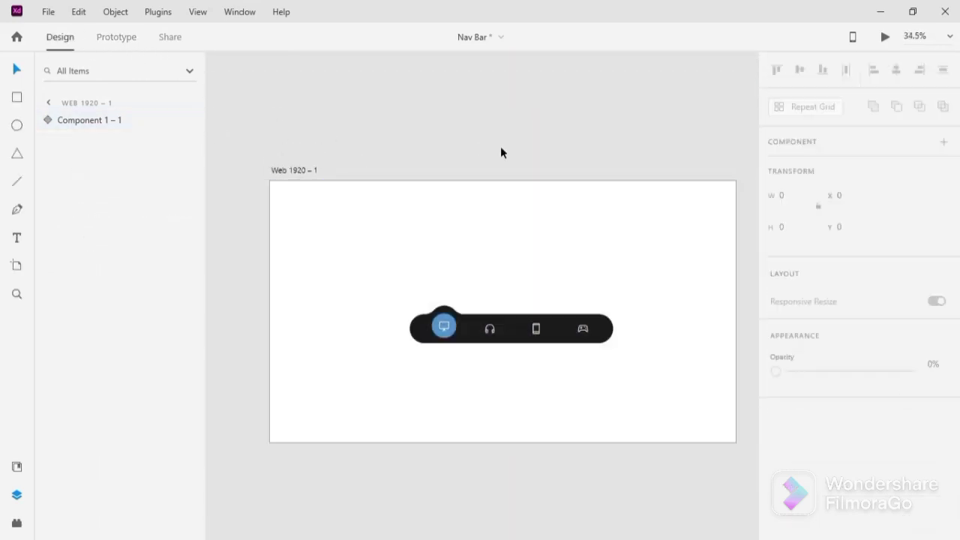
pyautogui.click(799, 69)
pyautogui.click(895, 70)
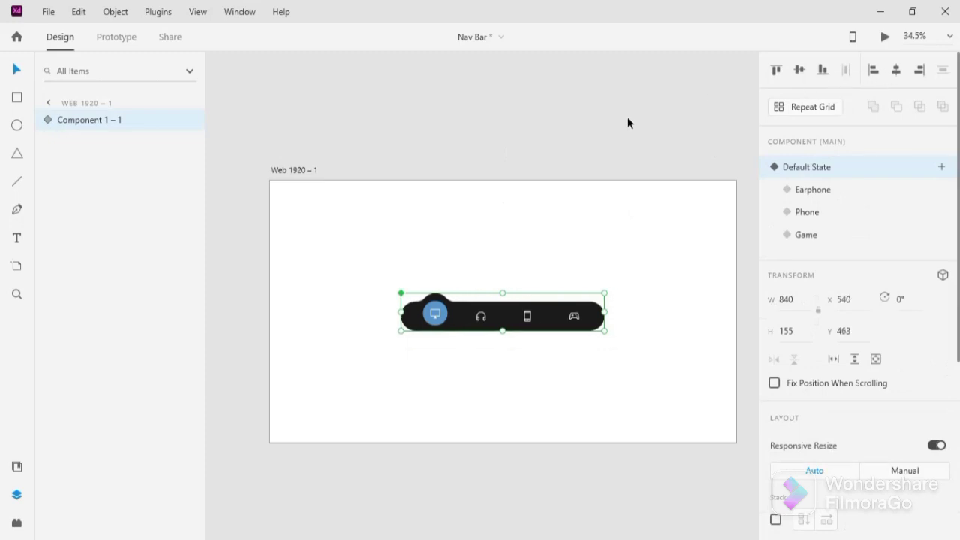
# Step: Review the component's Earphone, Phone and Game states and return it to the Default State
pyautogui.click(532, 261)
pyautogui.click(507, 328)
pyautogui.click(824, 192)
pyautogui.click(822, 211)
pyautogui.click(816, 234)
pyautogui.click(814, 168)
pyautogui.click(492, 152)
pyautogui.click(467, 316)
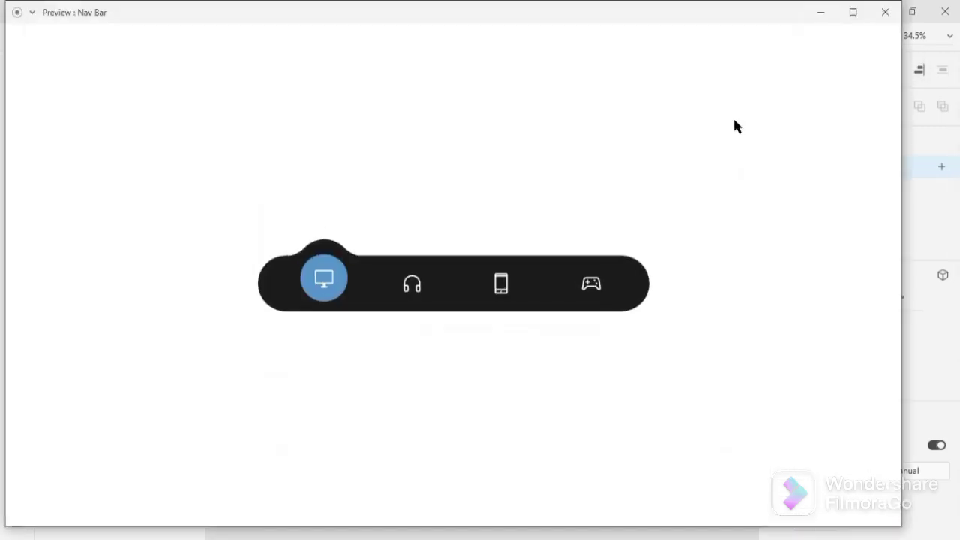
# Step: Maximize the prototype preview and test the tap animations on the headphones, phone and game controller icons
pyautogui.click(852, 13)
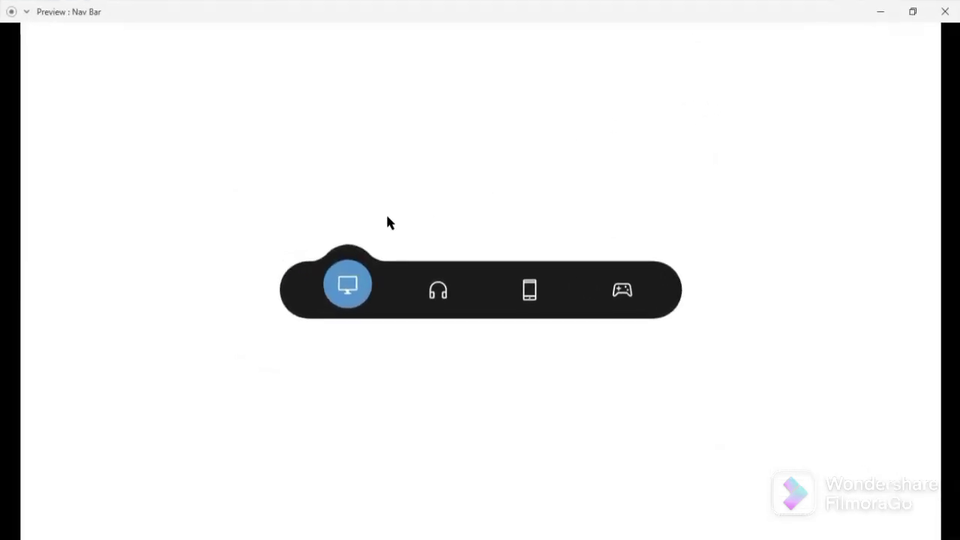
pyautogui.click(443, 292)
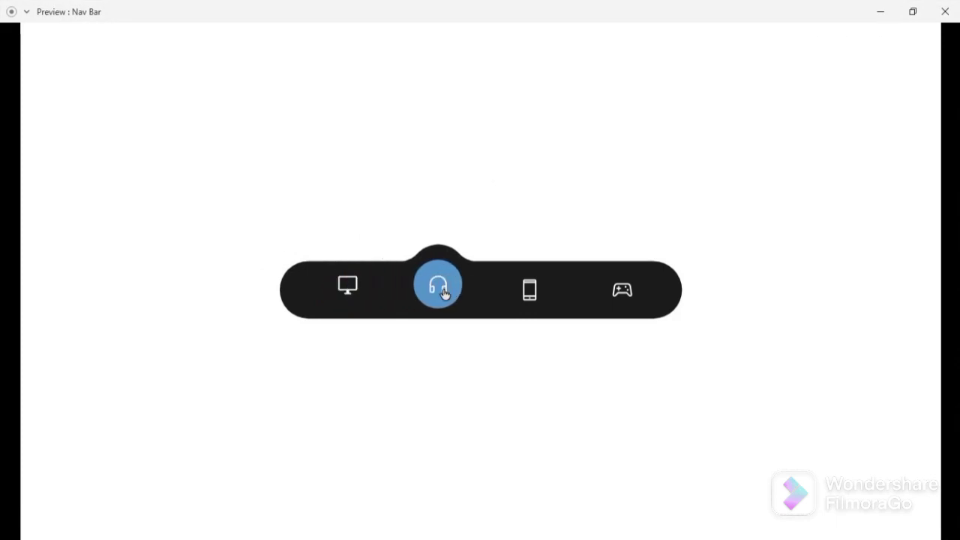
pyautogui.click(531, 292)
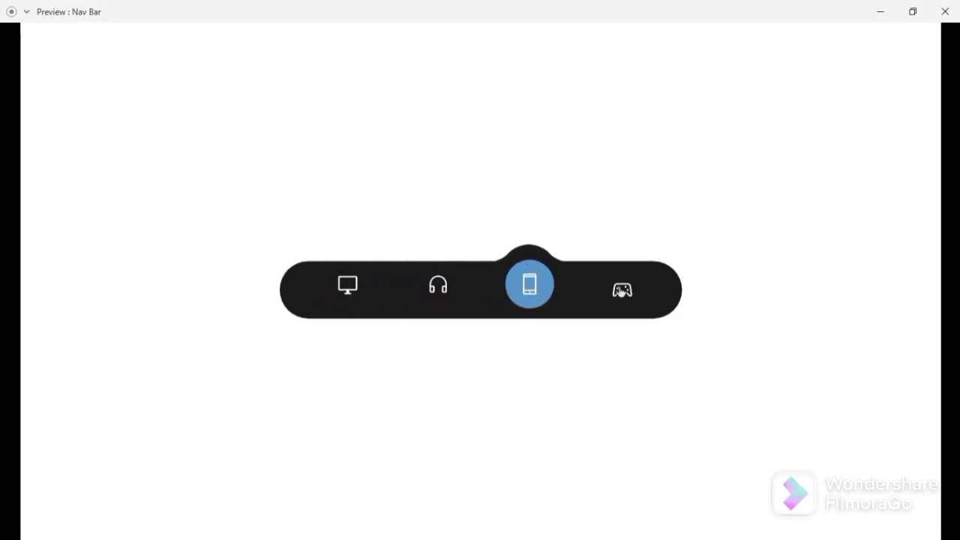
pyautogui.click(621, 291)
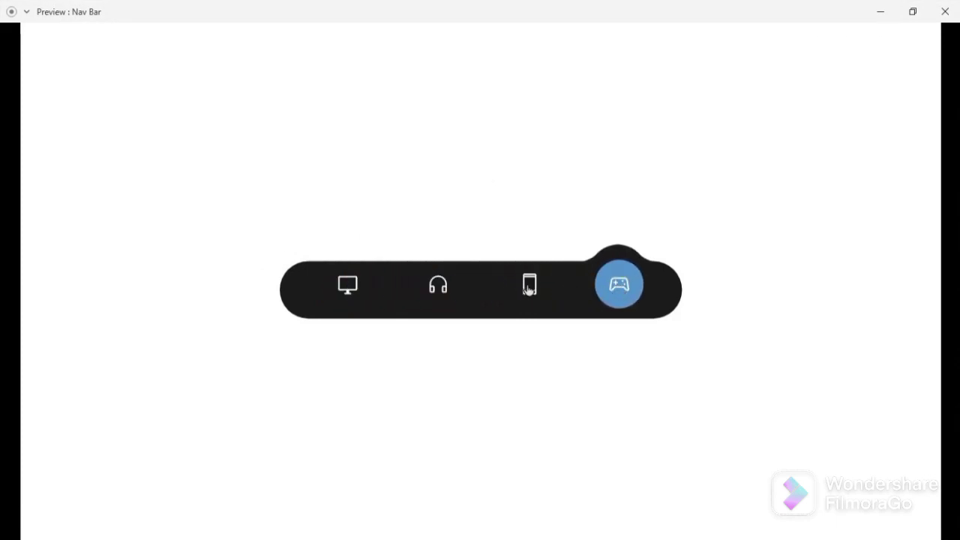
pyautogui.click(529, 290)
pyautogui.click(438, 285)
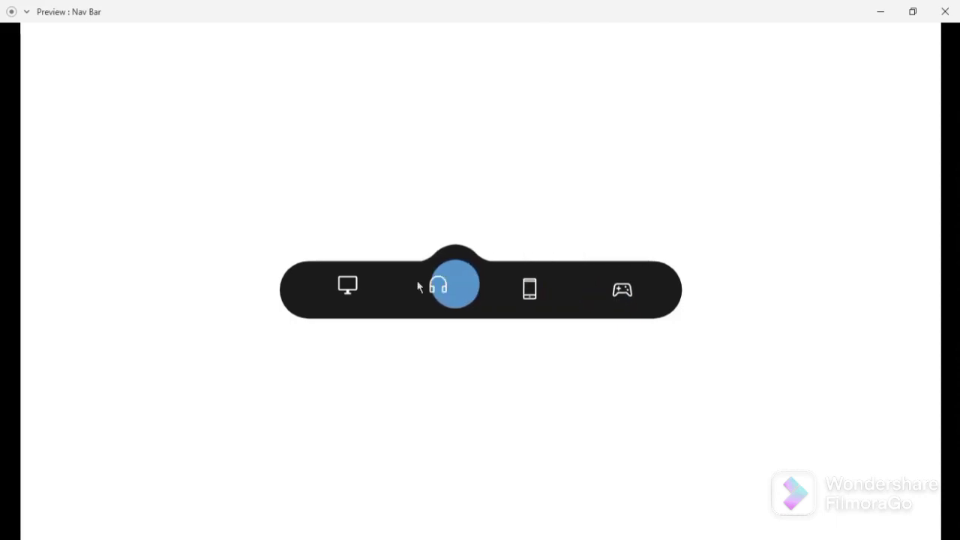
# Step: Test the tap animations between the monitor, headphones, phone and game controller icons in the preview, and close it
pyautogui.click(350, 286)
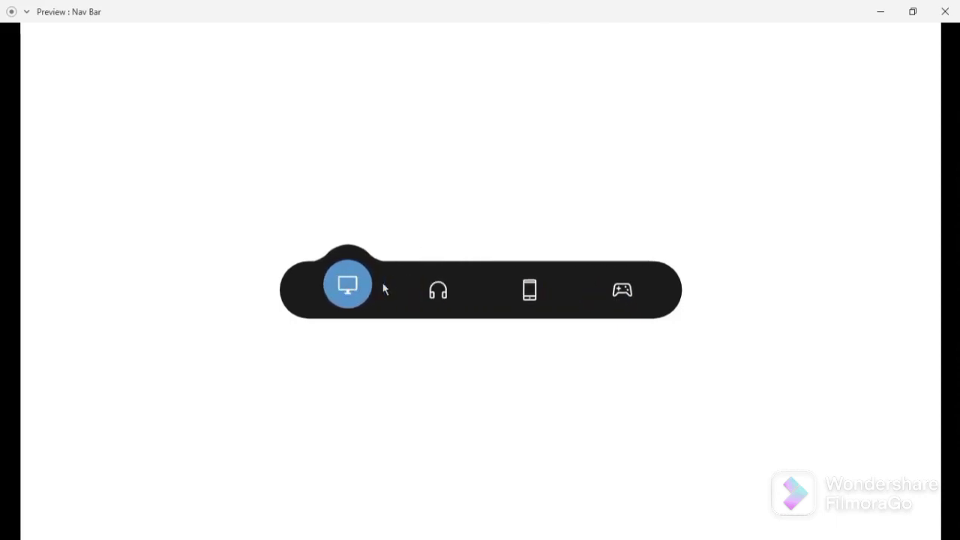
pyautogui.click(440, 291)
pyautogui.click(529, 294)
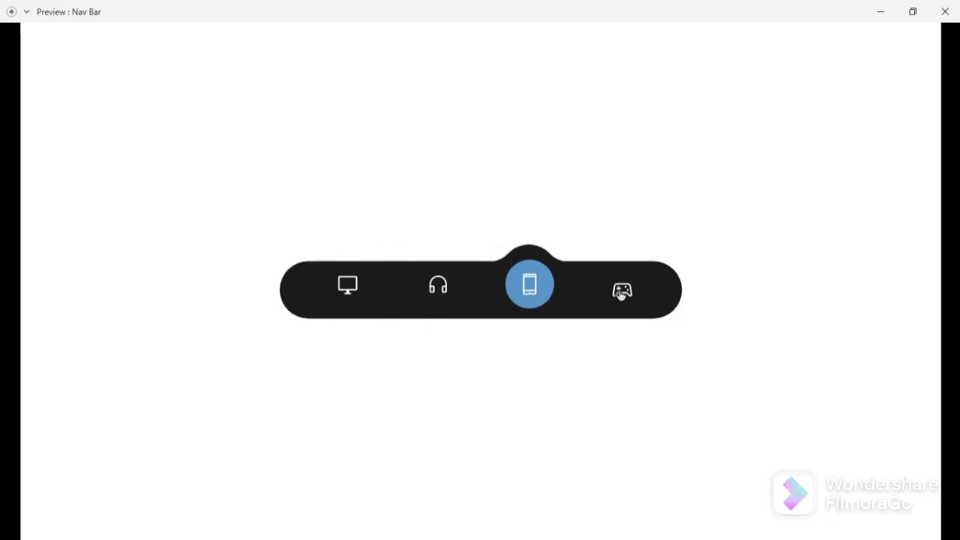
pyautogui.click(622, 289)
pyautogui.click(530, 294)
pyautogui.click(439, 289)
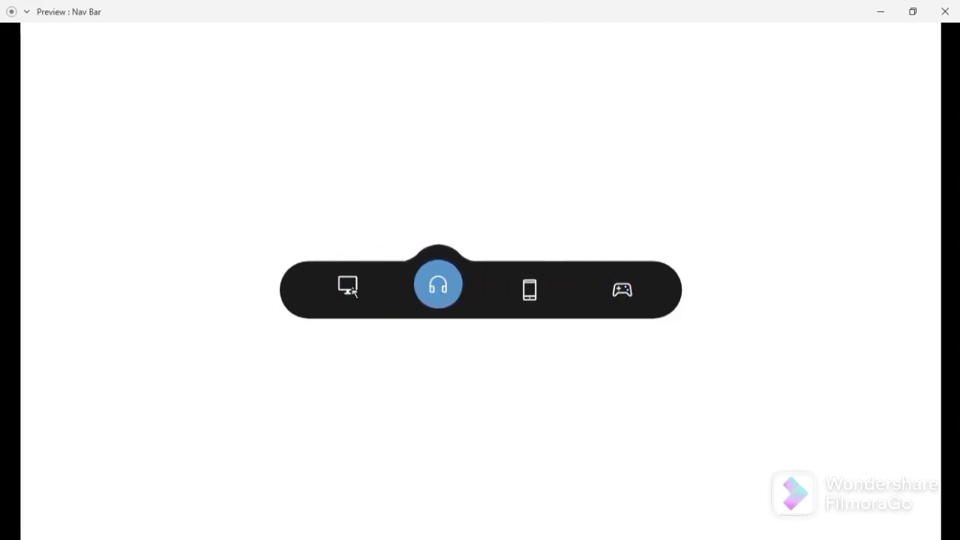
pyautogui.click(347, 286)
pyautogui.click(439, 289)
pyautogui.click(530, 290)
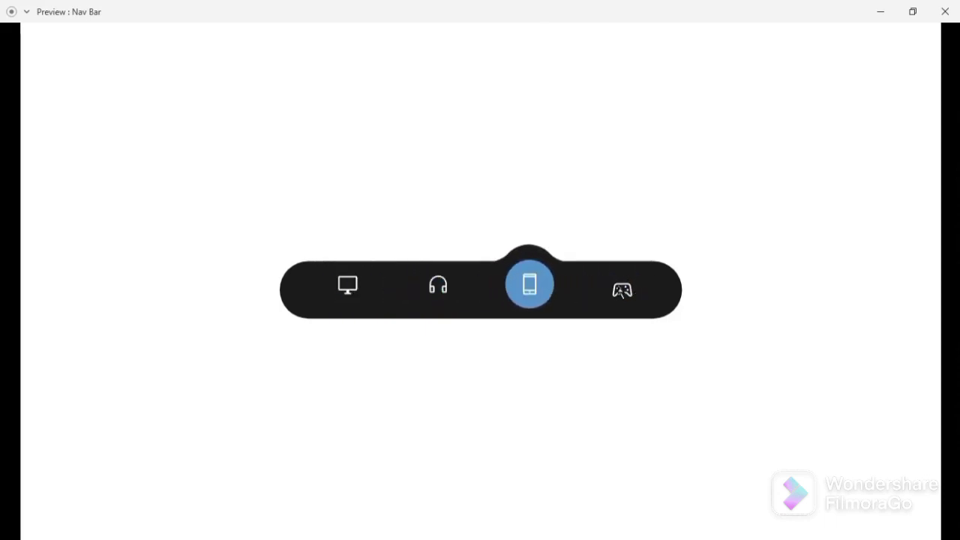
pyautogui.click(622, 290)
pyautogui.click(441, 289)
pyautogui.click(358, 290)
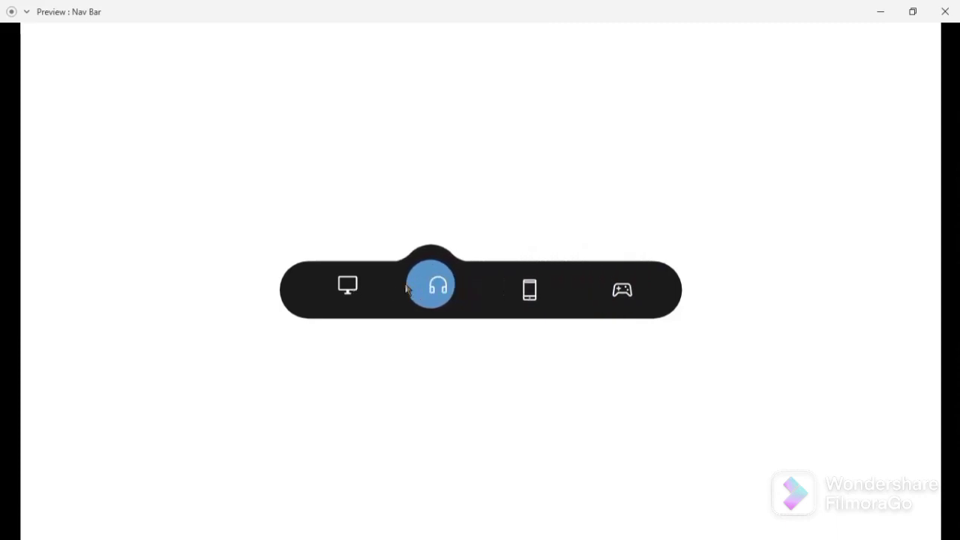
pyautogui.click(440, 290)
pyautogui.click(529, 289)
pyautogui.click(622, 290)
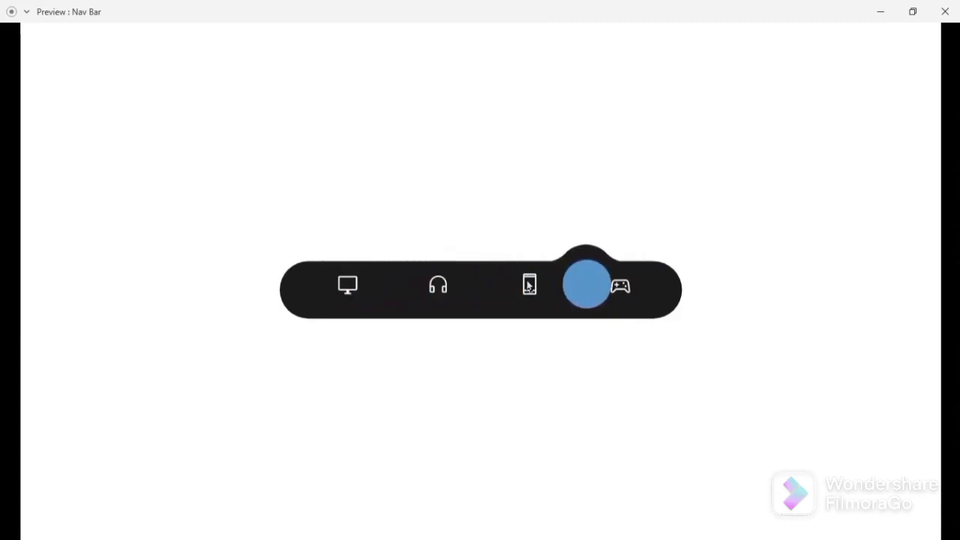
pyautogui.click(439, 286)
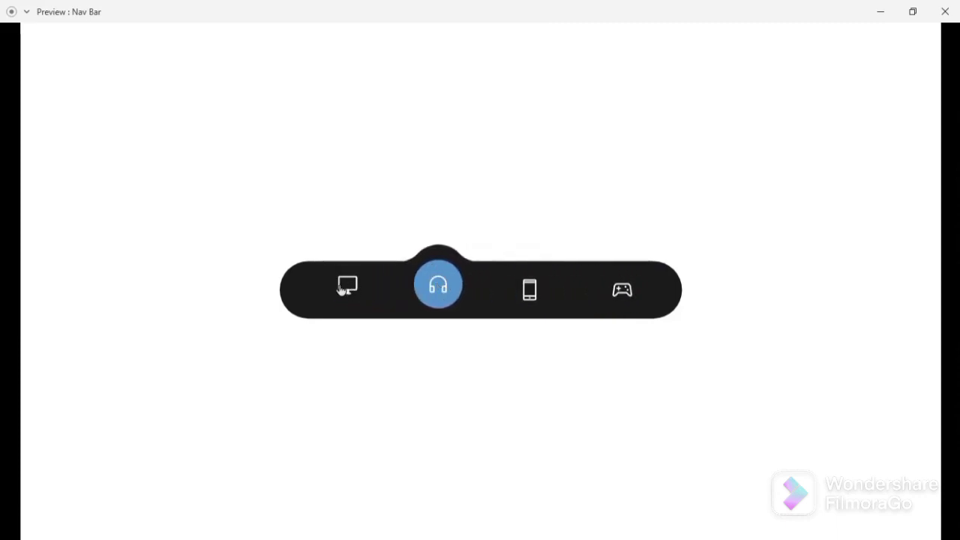
pyautogui.click(343, 289)
pyautogui.click(439, 289)
pyautogui.click(621, 290)
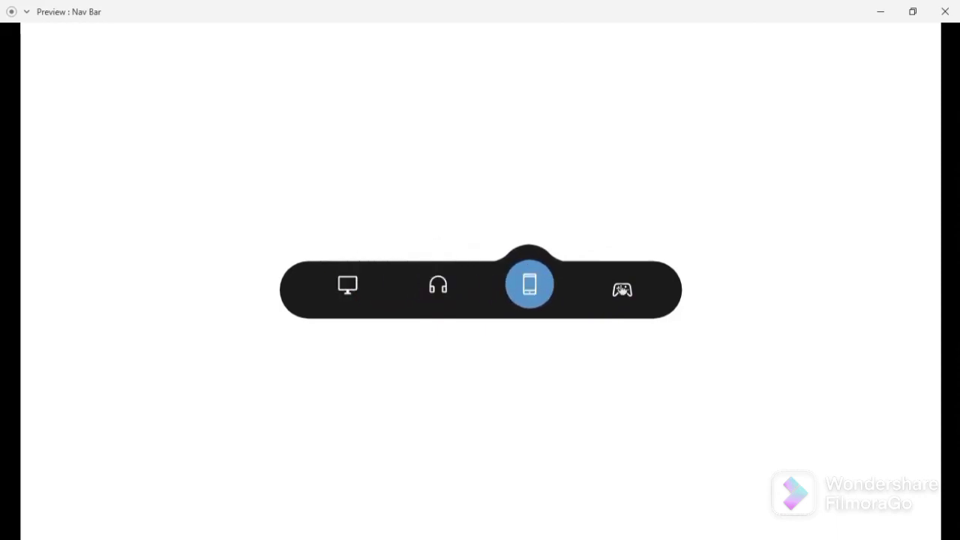
pyautogui.click(621, 290)
pyautogui.click(531, 289)
pyautogui.click(438, 290)
pyautogui.click(349, 290)
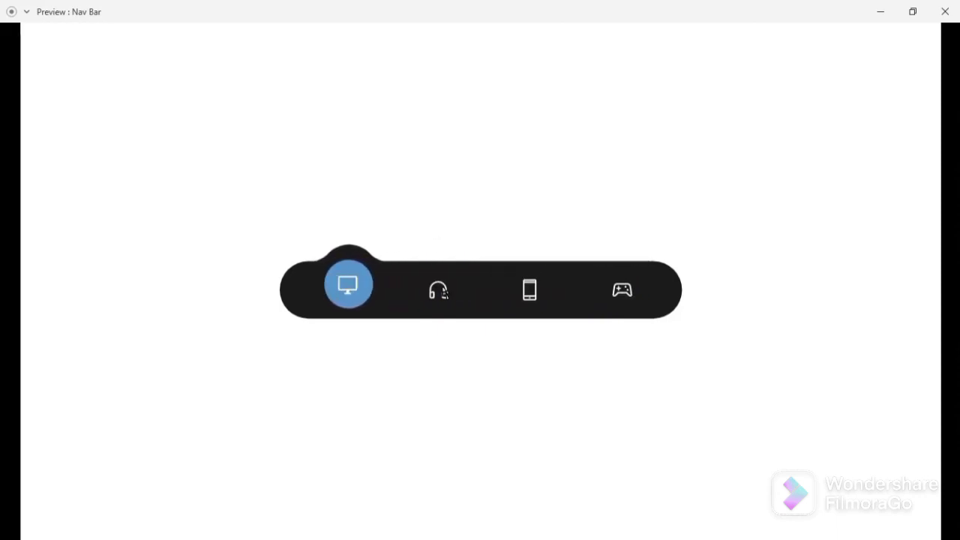
pyautogui.click(441, 290)
pyautogui.click(555, 291)
pyautogui.click(579, 291)
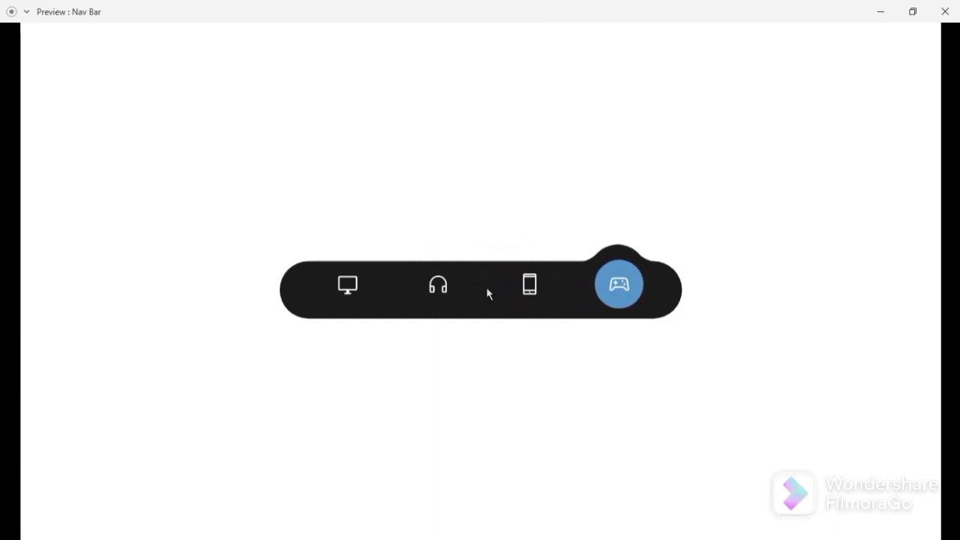
pyautogui.click(486, 293)
pyautogui.click(439, 289)
pyautogui.click(350, 288)
pyautogui.click(439, 288)
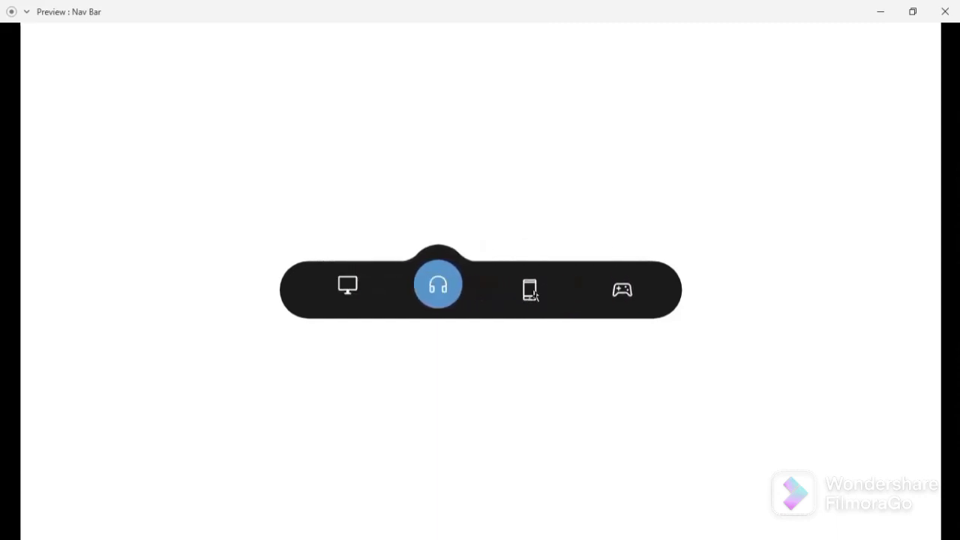
pyautogui.click(534, 294)
pyautogui.click(626, 292)
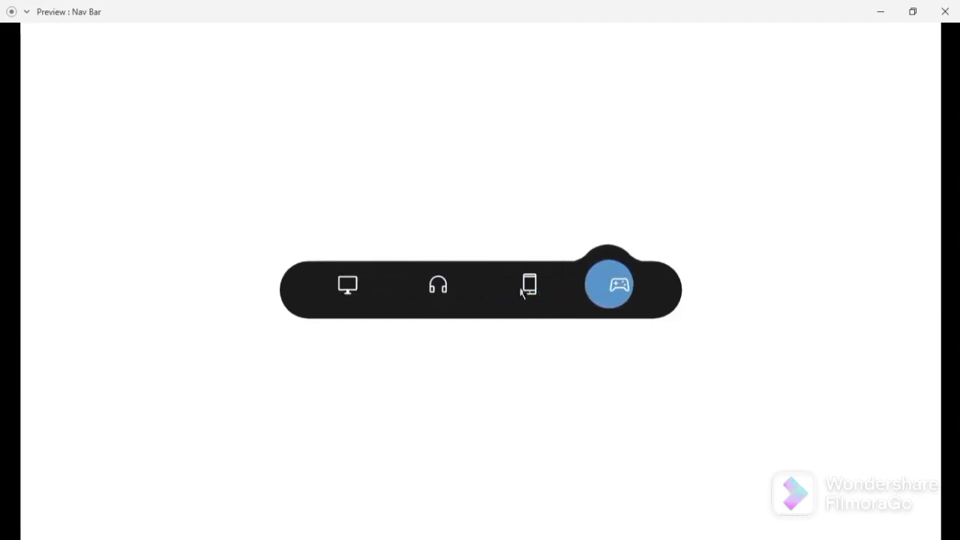
pyautogui.click(530, 291)
pyautogui.click(438, 289)
pyautogui.click(346, 289)
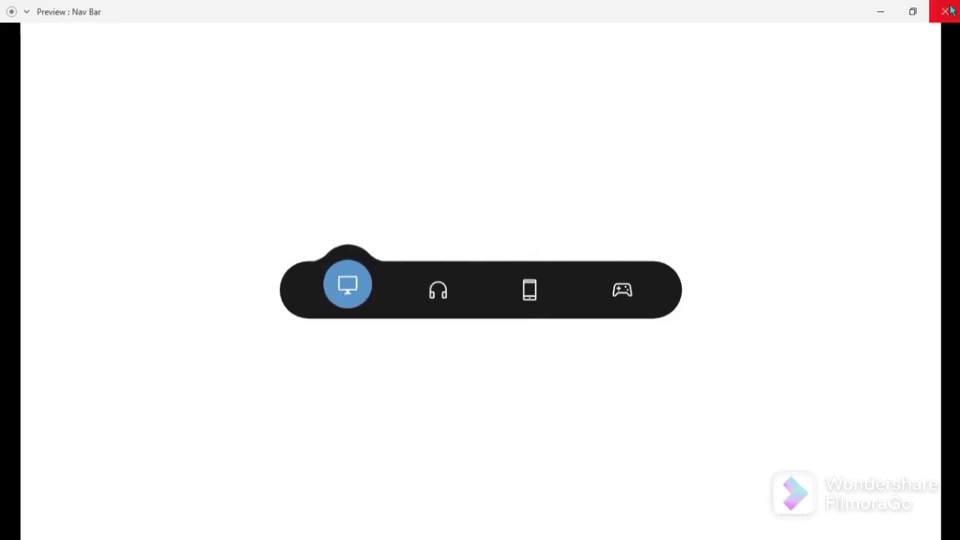
pyautogui.click(938, 11)
pyautogui.click(533, 171)
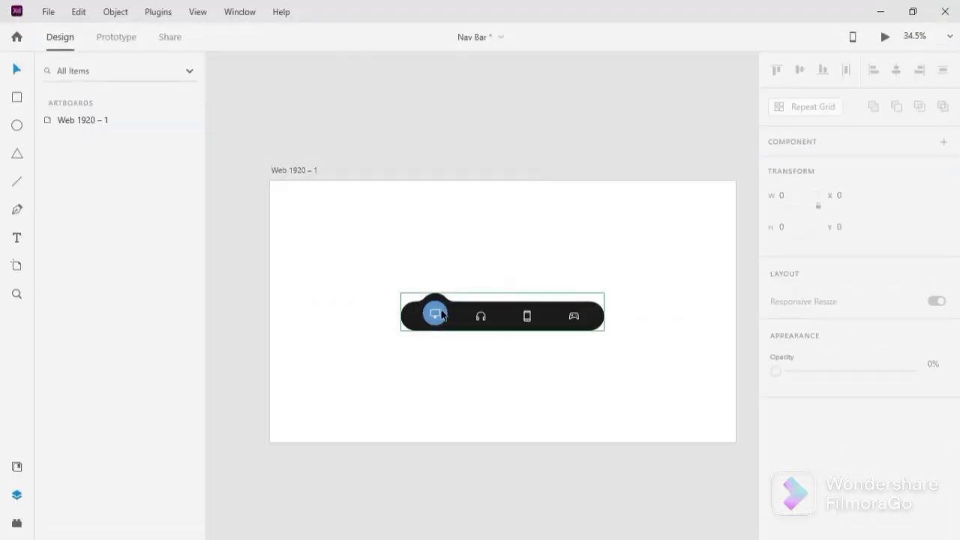
pyautogui.click(442, 315)
pyautogui.moveTo(478, 179); pyautogui.dragTo(472, 175)
pyautogui.hotkey('ctrl', 'z')
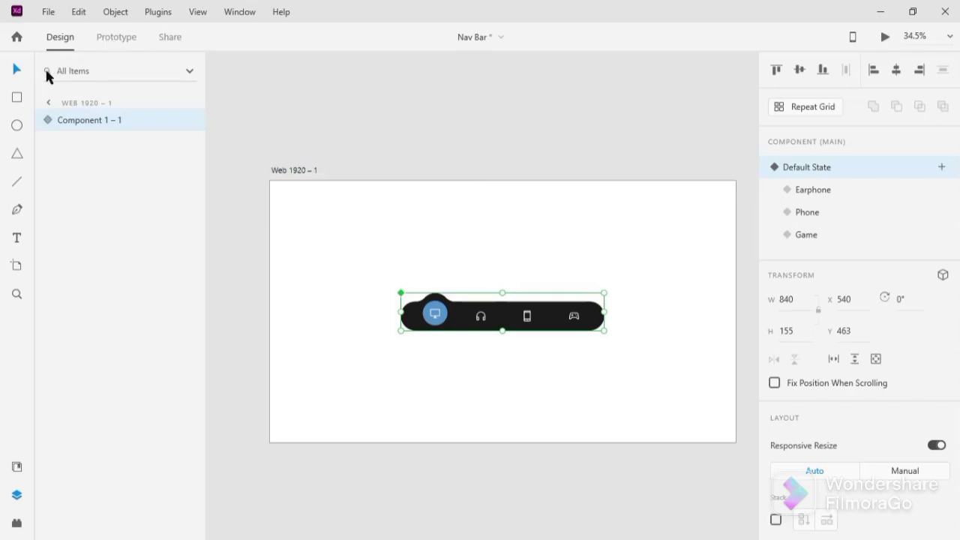
# Step: Draw a 1920 by 1080 rectangle covering the whole Web 1920 – 1 artboard and remove its border
pyautogui.click(17, 97)
pyautogui.moveTo(270, 180); pyautogui.dragTo(735, 444)
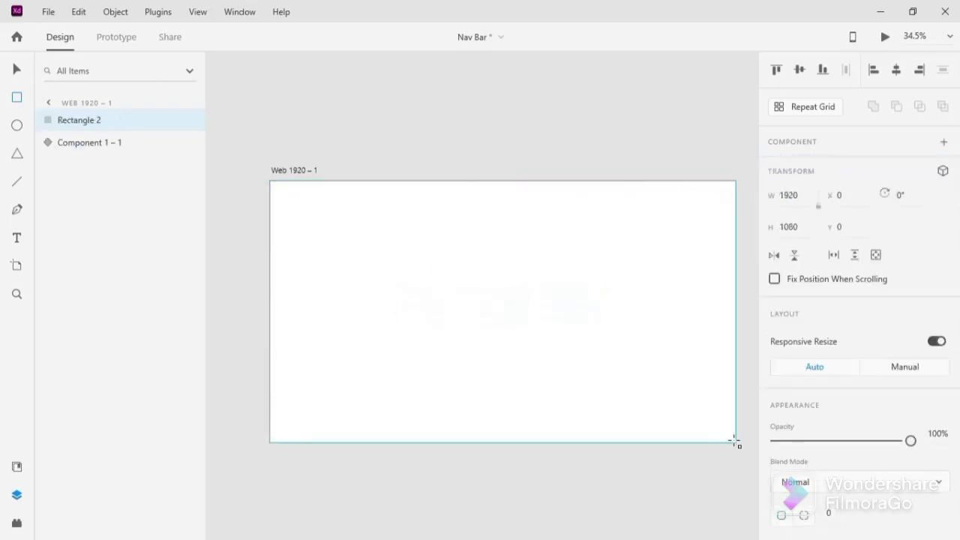
pyautogui.scroll(-3, 855, 323)
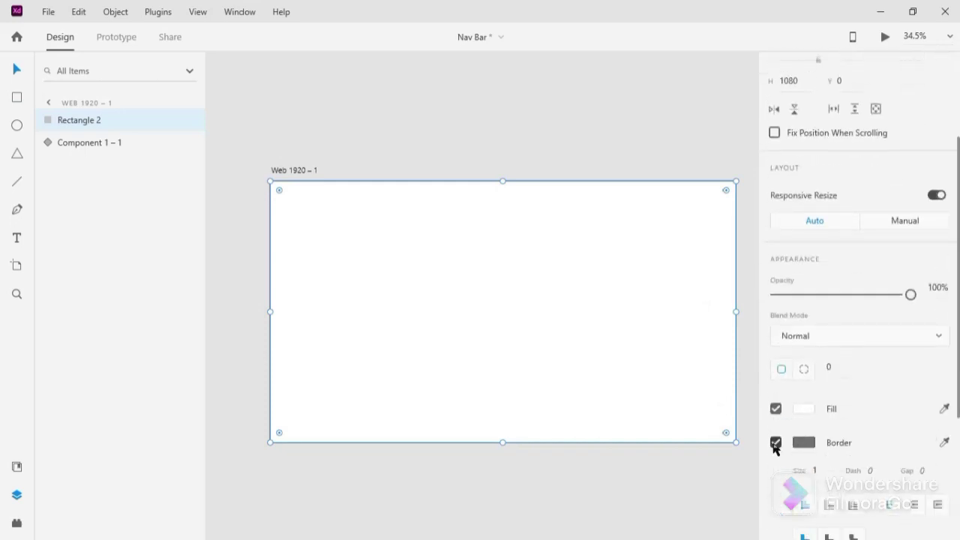
pyautogui.click(775, 443)
# Step: Fill the artboard-sized rectangle with the saved blue #5B97CB and send it behind the navigation bar component
pyautogui.click(804, 408)
pyautogui.click(628, 504)
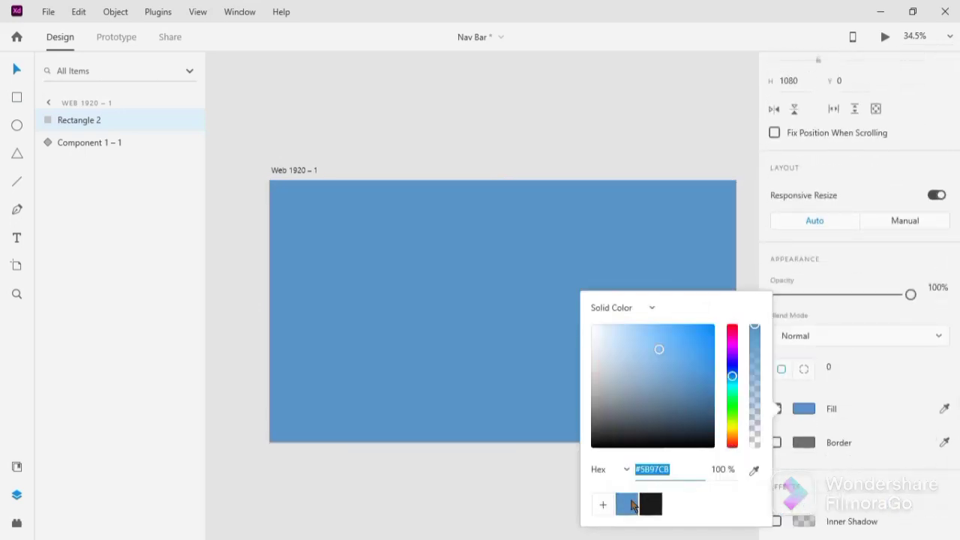
pyautogui.click(542, 319)
pyautogui.hotkey('ctrl', 'shift', '[')
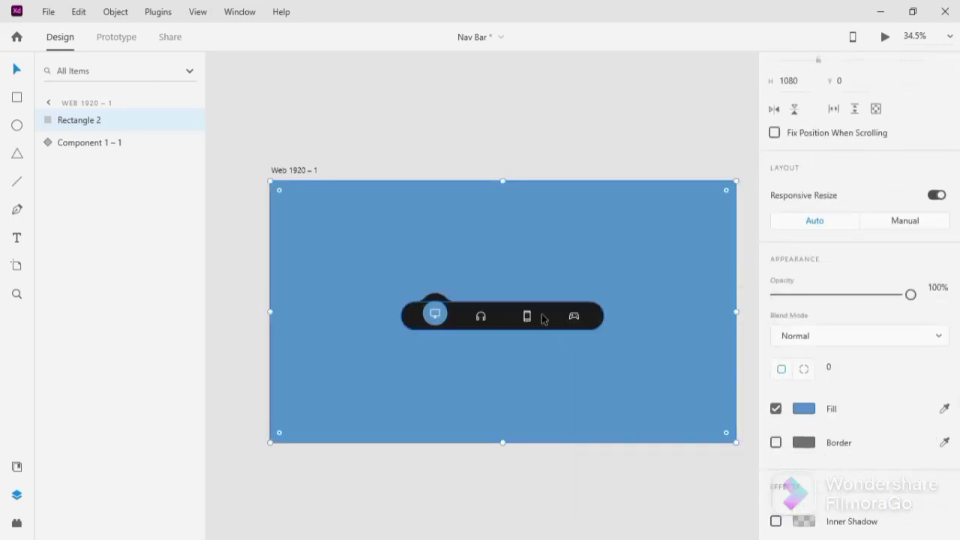
# Step: Change the background rectangle's fill to a light blue
pyautogui.click(804, 409)
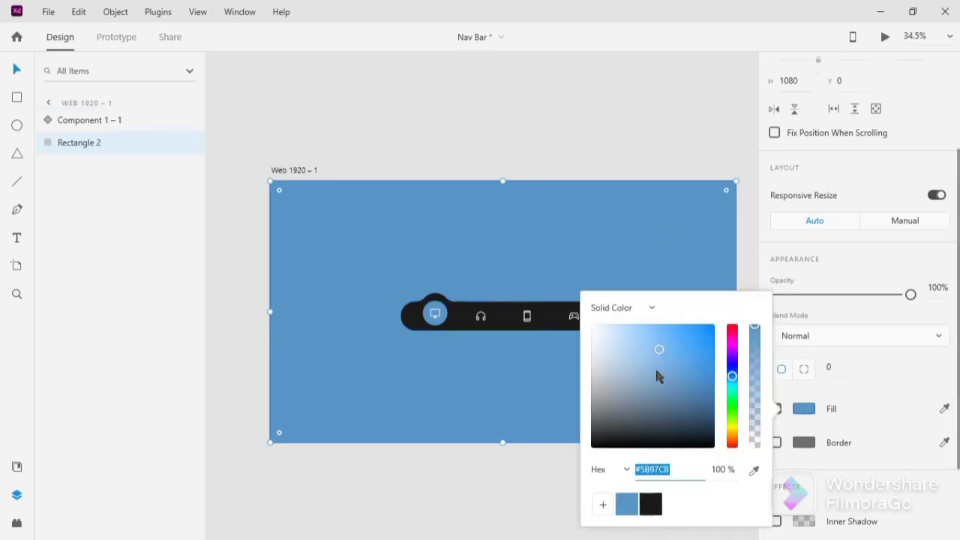
pyautogui.moveTo(658, 359); pyautogui.dragTo(626, 328)
pyautogui.click(534, 160)
pyautogui.scroll(3, 489, 341)
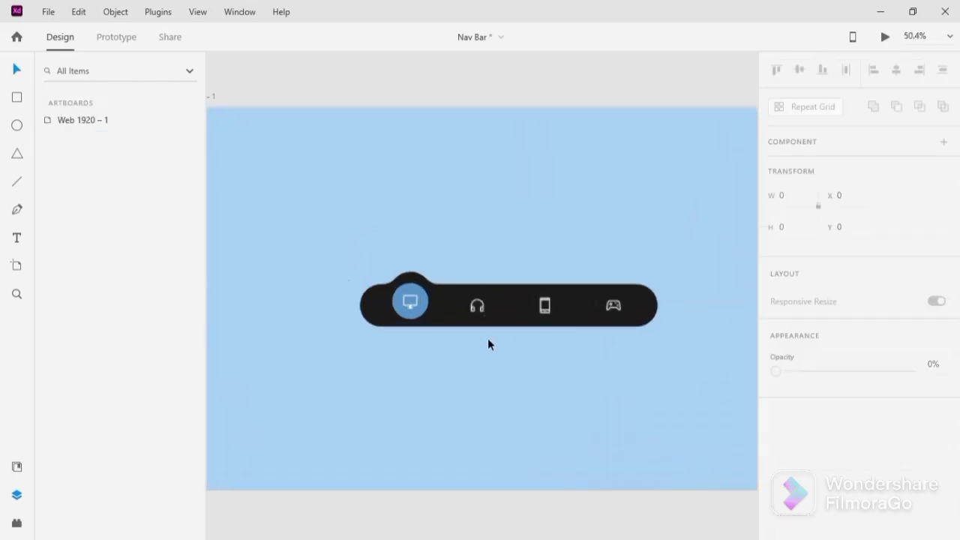
pyautogui.click(18, 125)
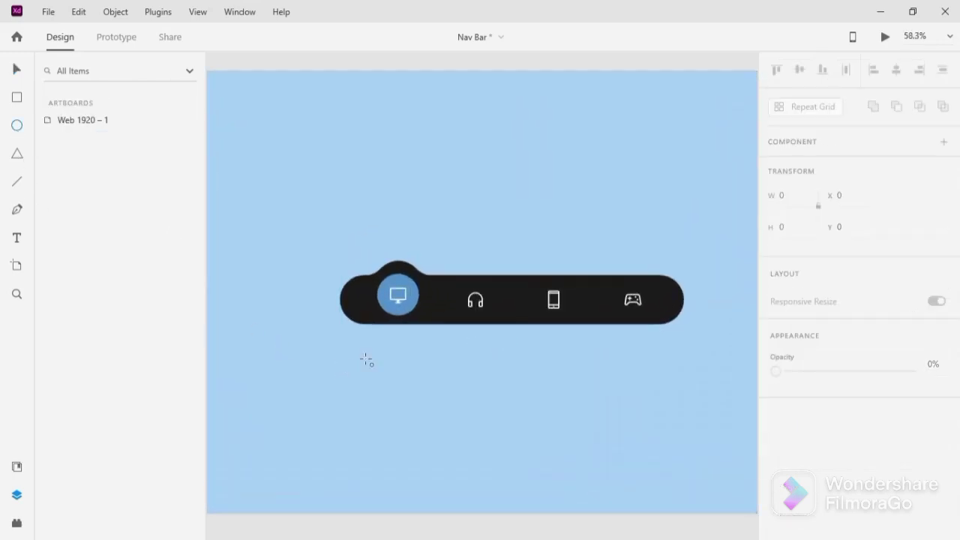
pyautogui.scroll(-3, 367, 361)
pyautogui.press('v')
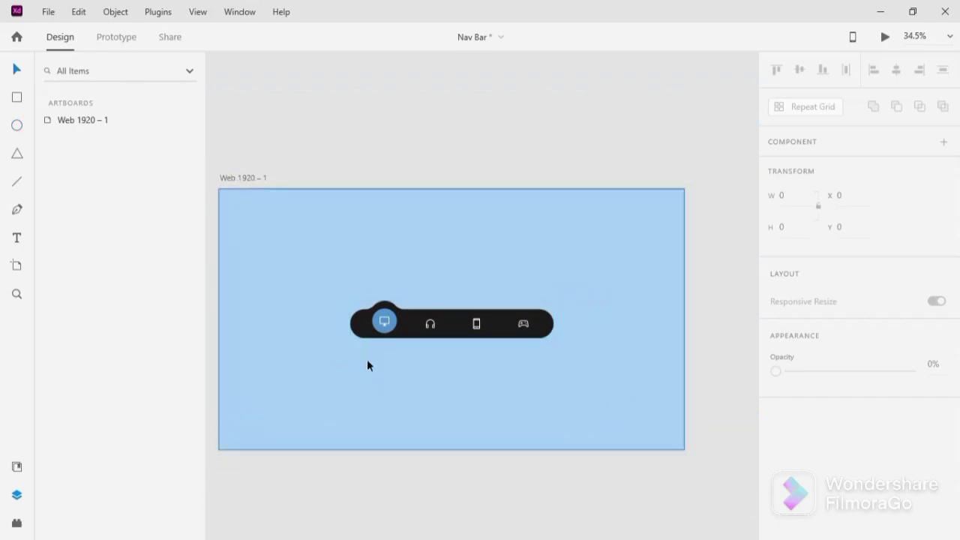
pyautogui.moveTo(393, 370); pyautogui.dragTo(407, 371)
# Step: Cut the light blue background rectangle and paste it inside the navigation bar component's Default State
pyautogui.click(630, 294)
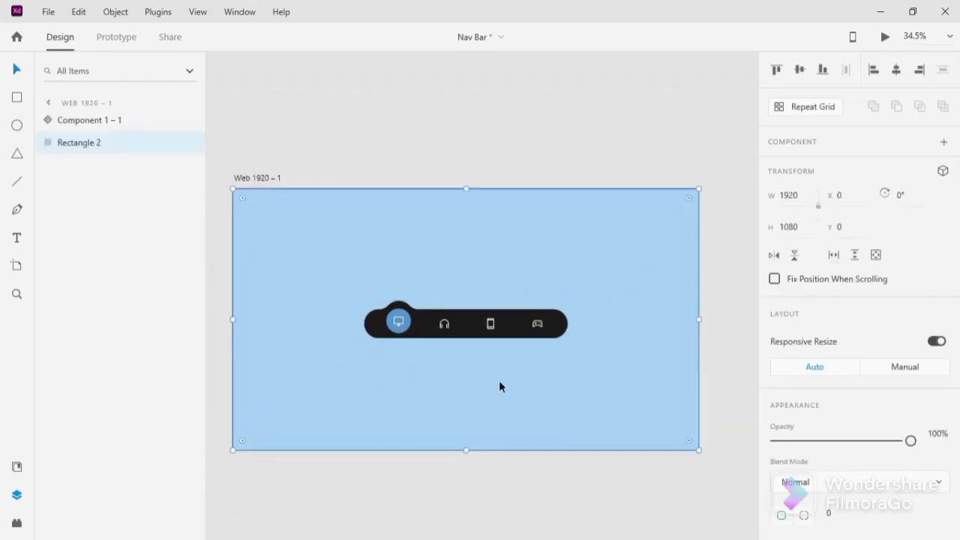
pyautogui.click(82, 15)
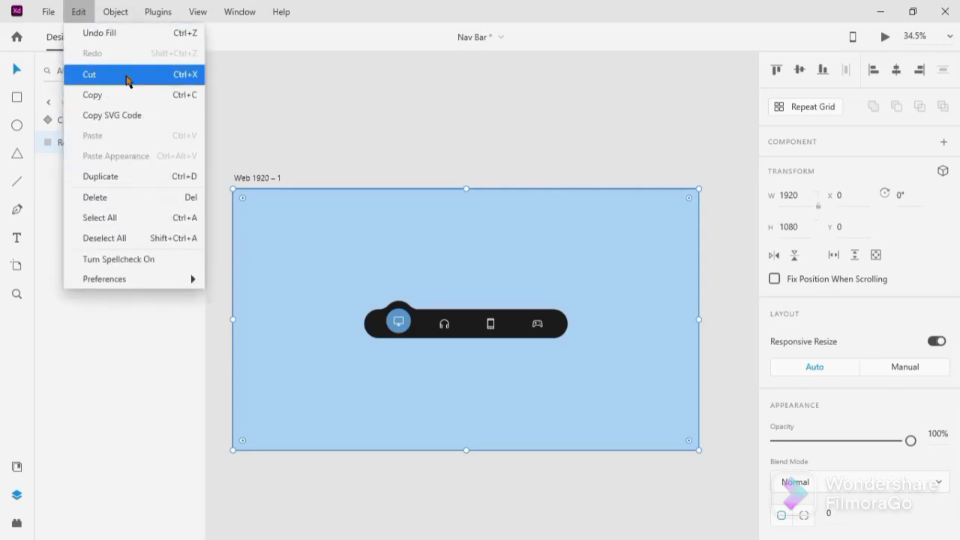
pyautogui.click(128, 74)
pyautogui.click(426, 322)
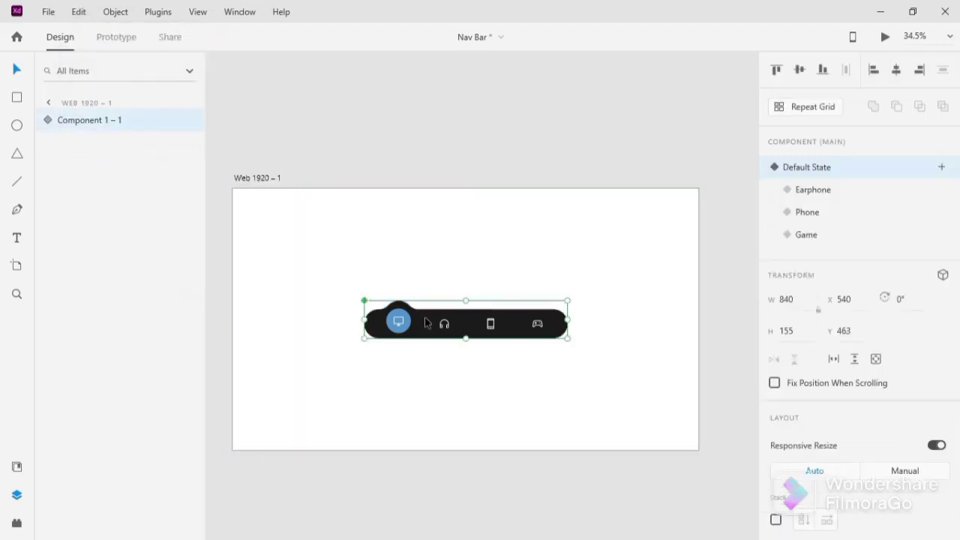
pyautogui.doubleClick(426, 322)
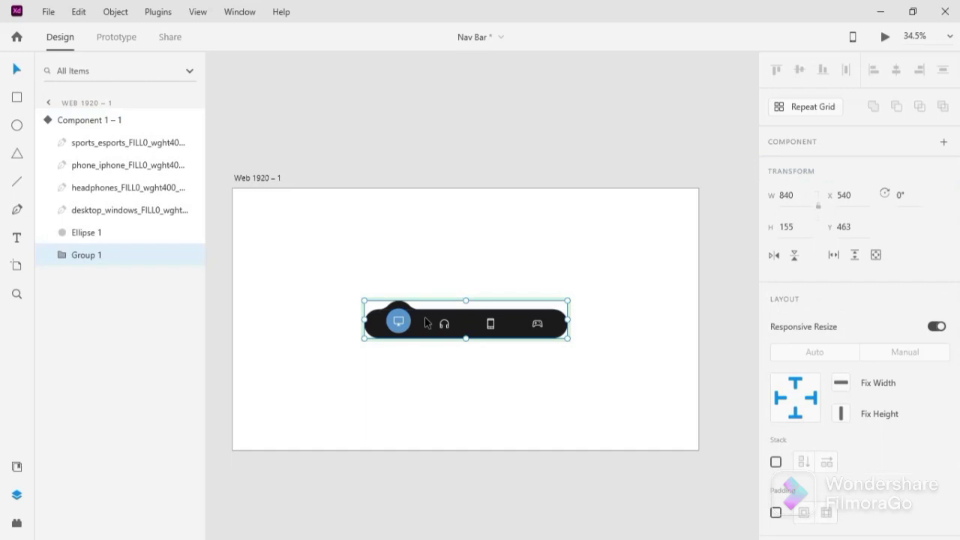
pyautogui.hotkey('ctrl', 'v')
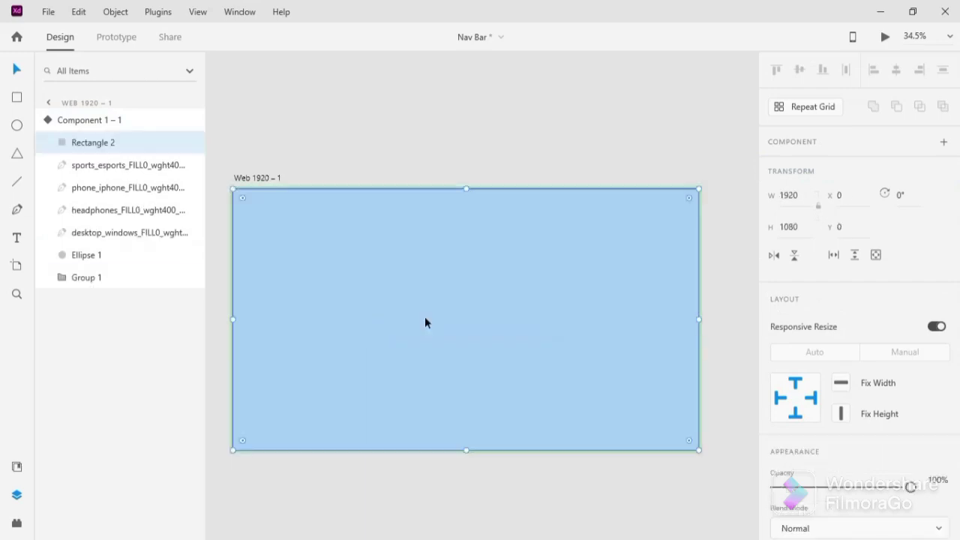
# Step: Send the pasted rectangle to the back within the component, behind the bar shape and icons
pyautogui.rightClick(425, 323)
pyautogui.click(477, 368)
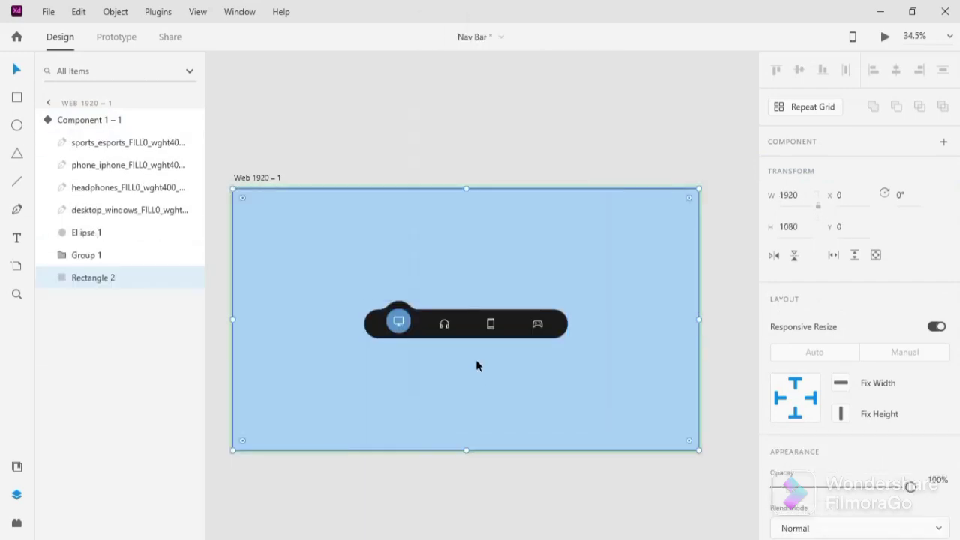
pyautogui.click(510, 157)
# Step: In the component's Earphone state, fill the circle behind the headphones icon with green #33C49C and save that colour as a swatch
pyautogui.click(475, 328)
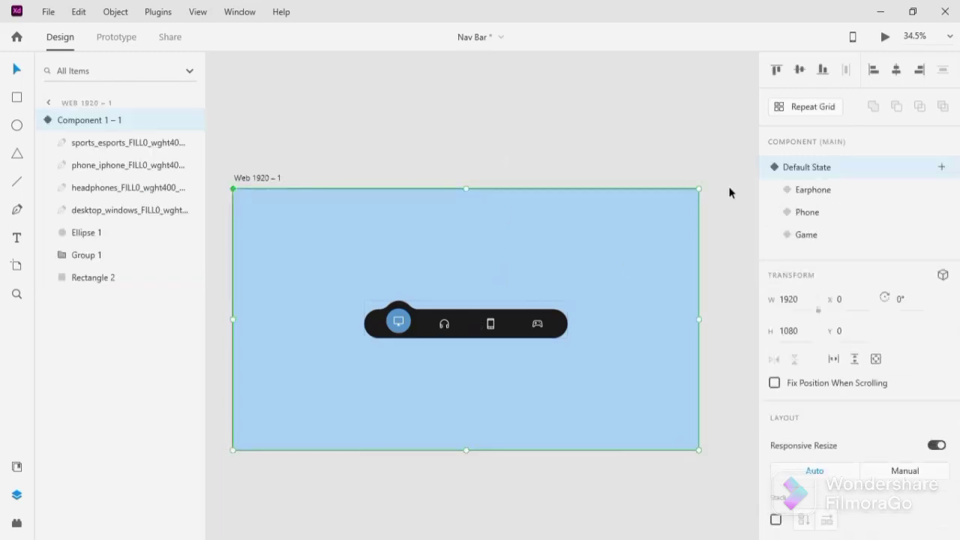
pyautogui.click(808, 191)
pyautogui.scroll(5, 444, 321)
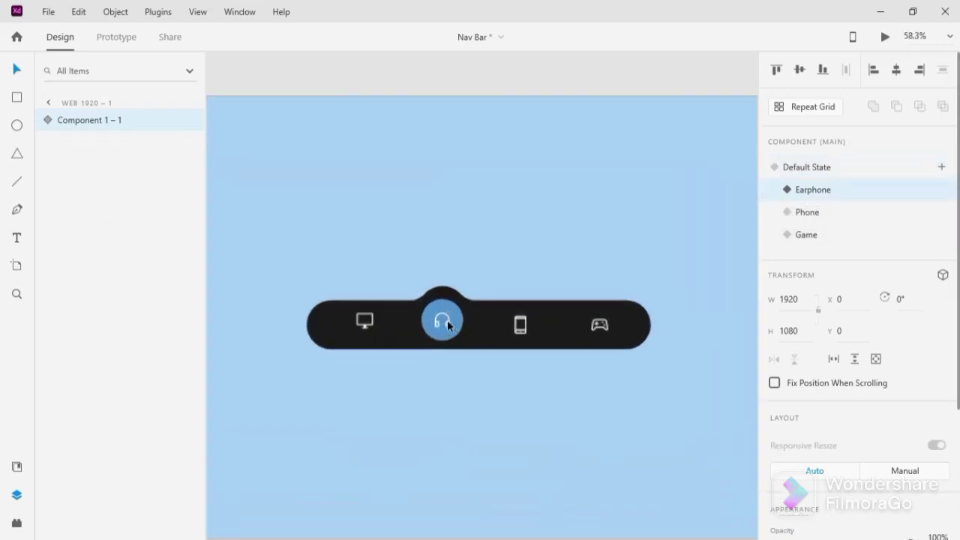
pyautogui.doubleClick(443, 315)
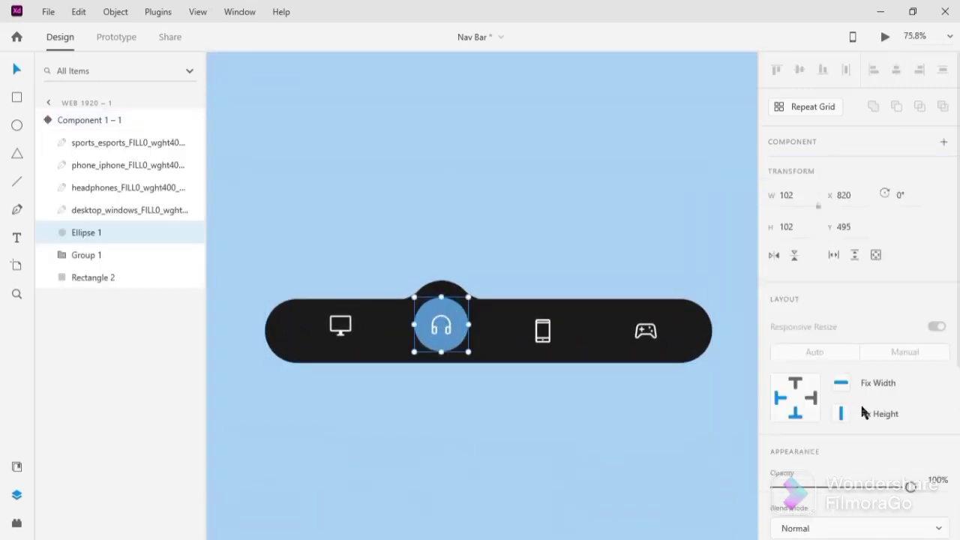
pyautogui.scroll(-2, 864, 414)
pyautogui.click(803, 421)
pyautogui.moveTo(732, 397); pyautogui.dragTo(735, 403)
pyautogui.click(682, 366)
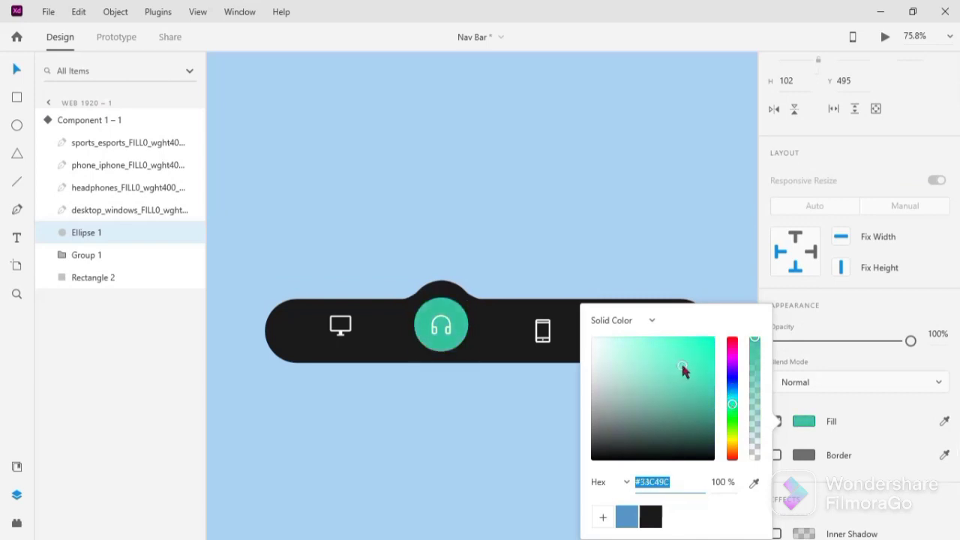
pyautogui.click(603, 517)
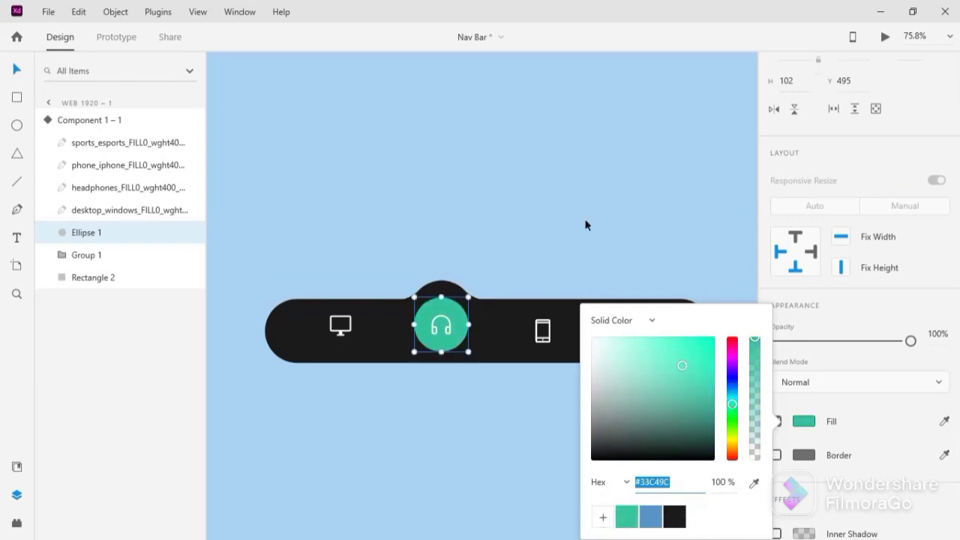
pyautogui.click(575, 196)
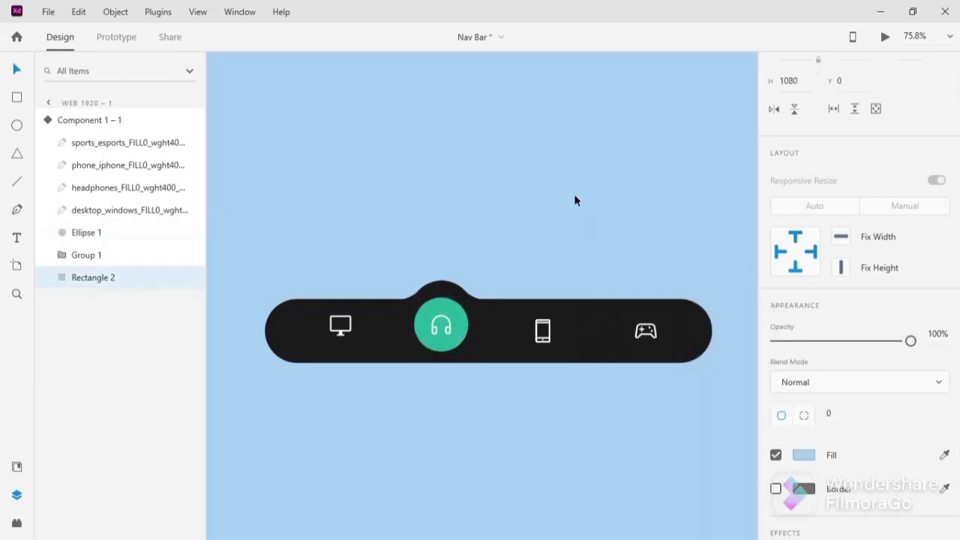
# Step: Fill the Earphone state's background rectangle with a light mint green derived from the saved green swatch
pyautogui.click(802, 455)
pyautogui.click(626, 517)
pyautogui.moveTo(679, 358); pyautogui.dragTo(655, 340)
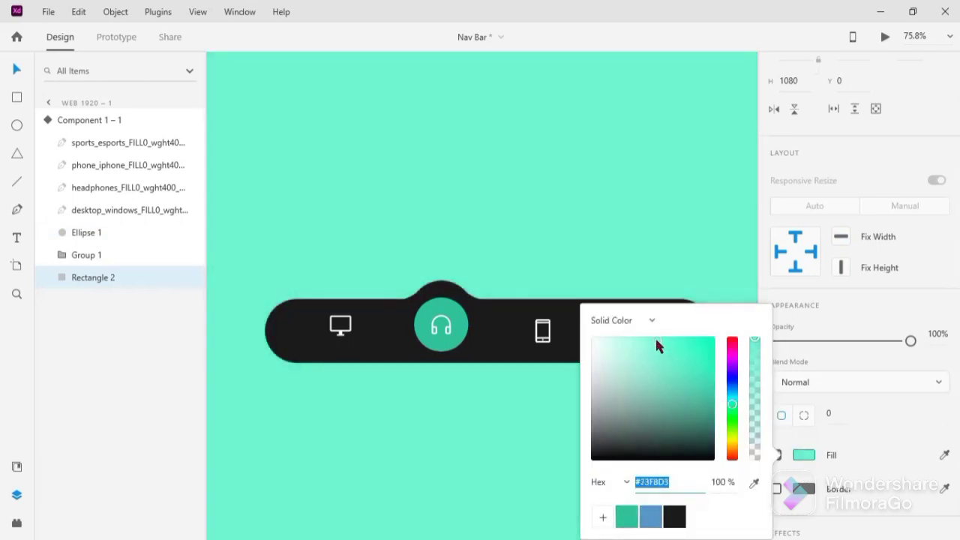
pyautogui.click(533, 240)
pyautogui.scroll(-6, 569, 310)
pyautogui.click(571, 213)
# Step: In the component's Phone state, fill the circle behind the phone icon with yellow-green #C6CC11 and save that colour as a swatch
pyautogui.scroll(3, 571, 300)
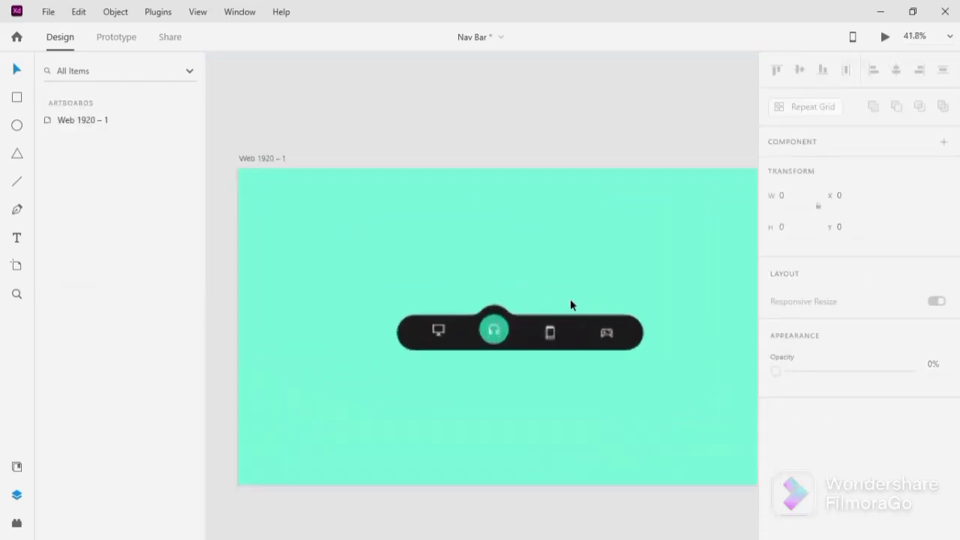
pyautogui.scroll(2, 570, 304)
pyautogui.click(553, 338)
pyautogui.click(807, 212)
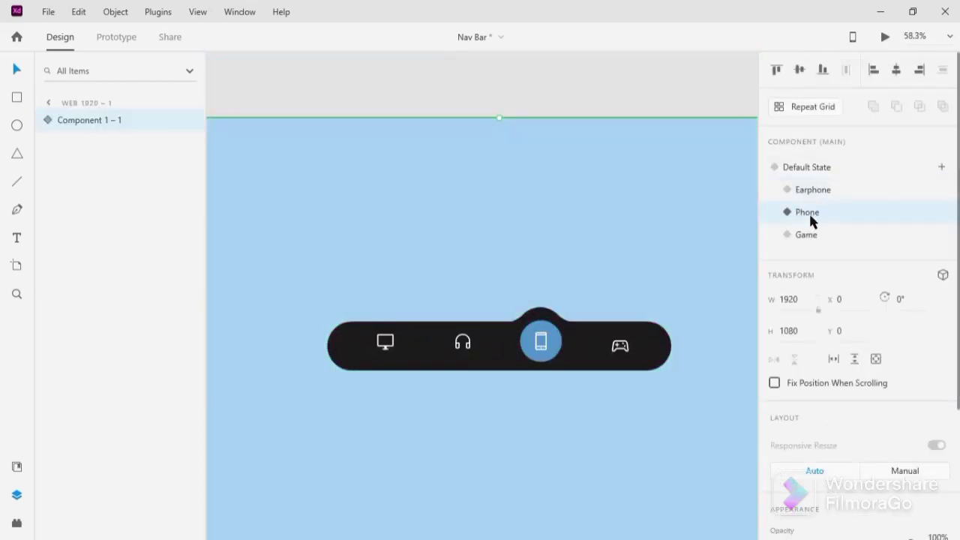
pyautogui.doubleClick(557, 337)
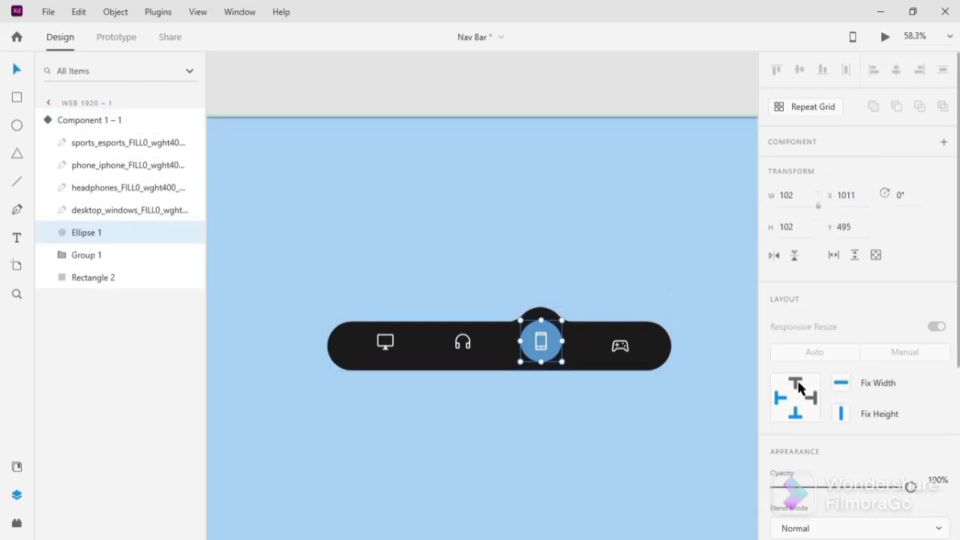
pyautogui.scroll(-4, 800, 365)
pyautogui.click(804, 346)
pyautogui.click(732, 328)
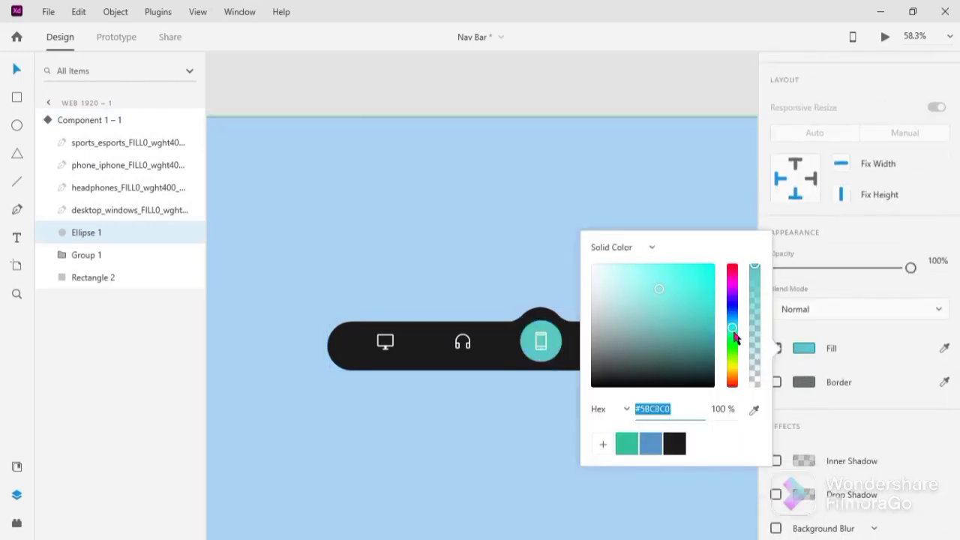
pyautogui.moveTo(736, 352); pyautogui.dragTo(734, 364)
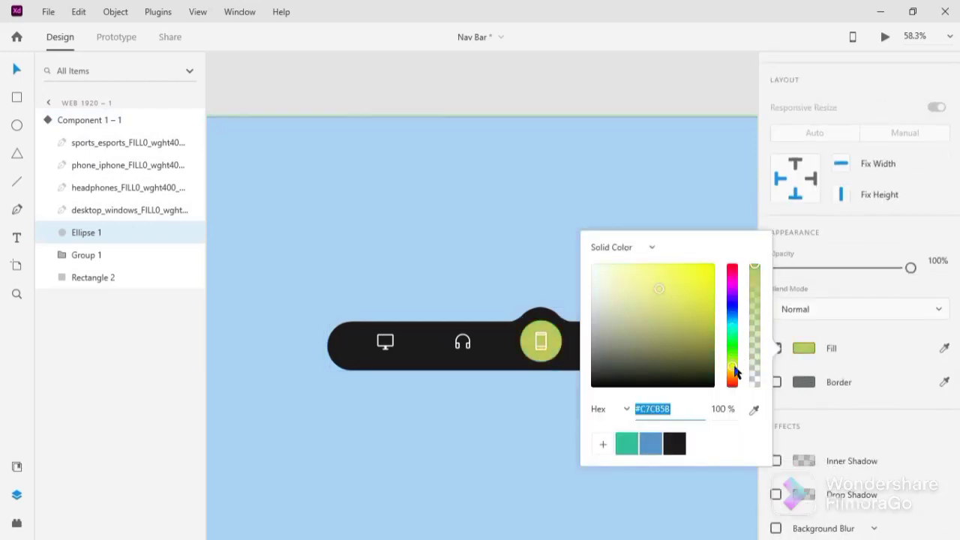
pyautogui.moveTo(684, 285); pyautogui.dragTo(704, 288)
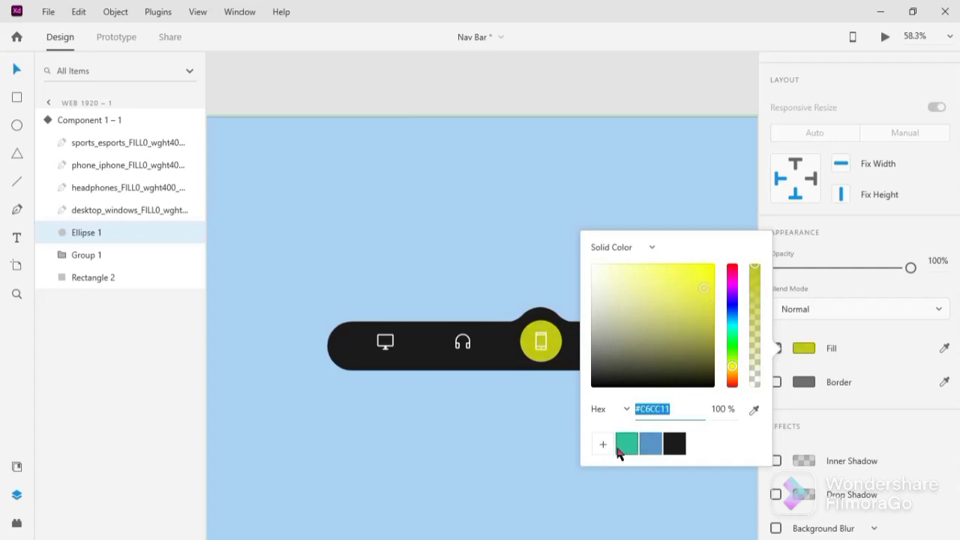
pyautogui.click(604, 445)
# Step: Fill the Phone state's background rectangle with pale yellow #FDFFC4, starting from the saved yellow-green swatch
pyautogui.click(532, 235)
pyautogui.click(805, 383)
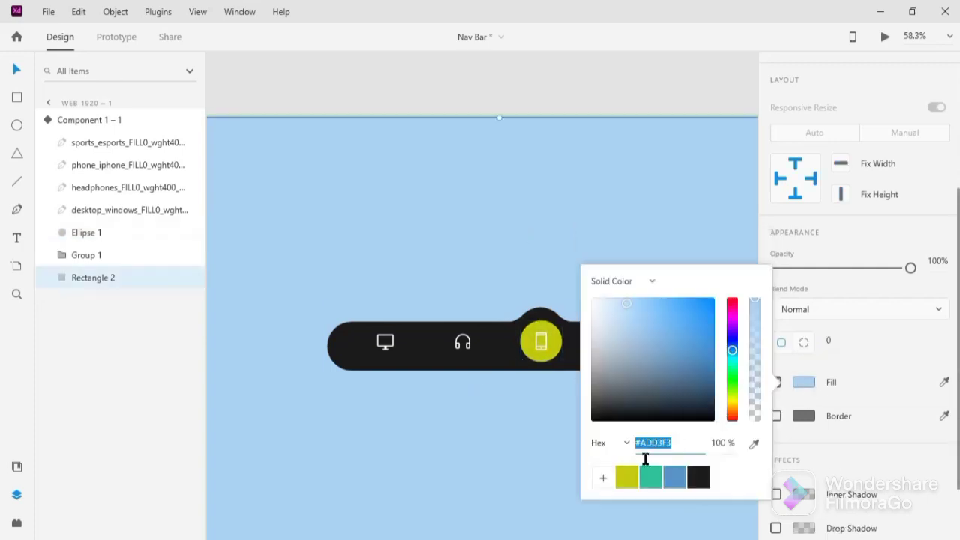
pyautogui.click(628, 478)
pyautogui.moveTo(691, 321); pyautogui.dragTo(646, 302)
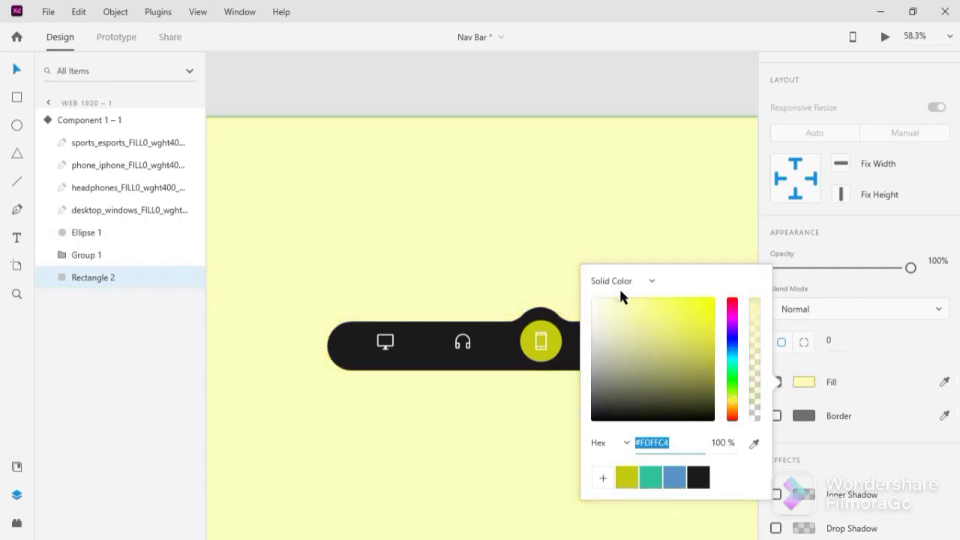
pyautogui.click(575, 266)
pyautogui.scroll(-4, 594, 328)
pyautogui.click(599, 182)
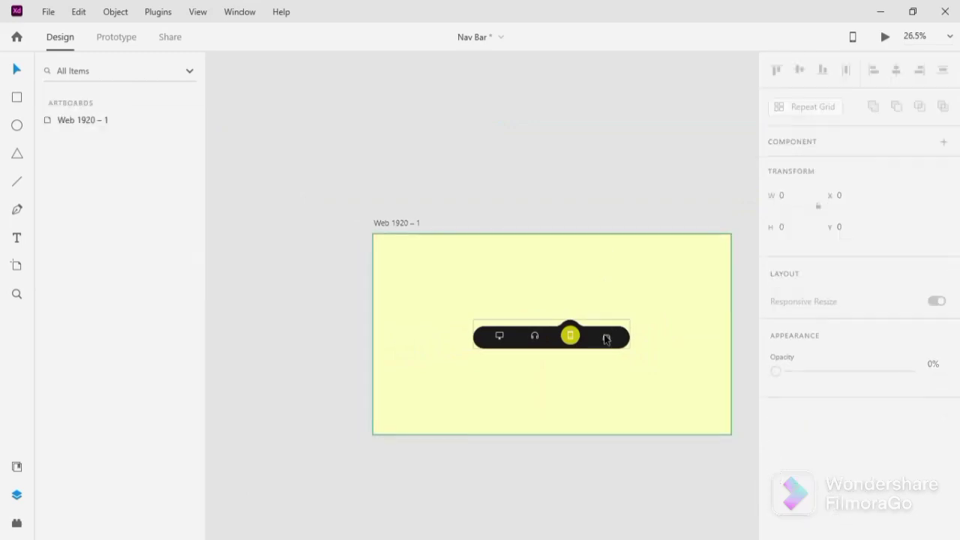
# Step: In the component's Game state, fill the circle behind the gamepad icon with pink #CB5B93 and save that colour as a swatch
pyautogui.click(606, 337)
pyautogui.click(806, 241)
pyautogui.scroll(5, 605, 333)
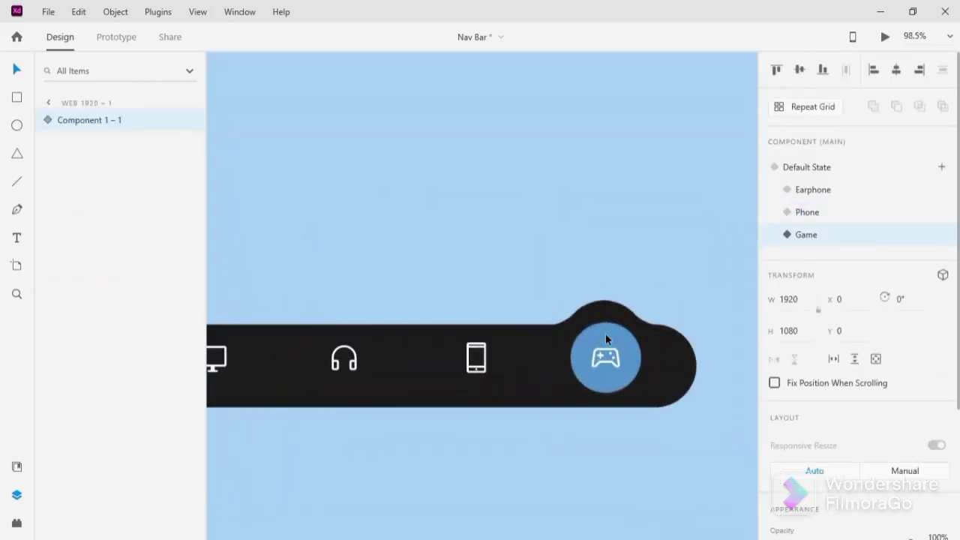
pyautogui.doubleClick(605, 333)
pyautogui.scroll(-3, 862, 300)
pyautogui.click(803, 348)
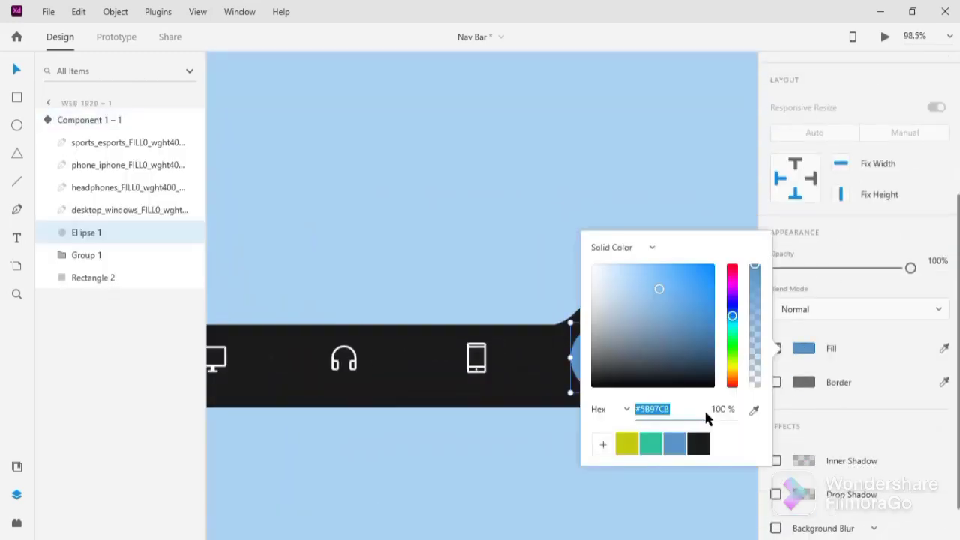
pyautogui.click(733, 277)
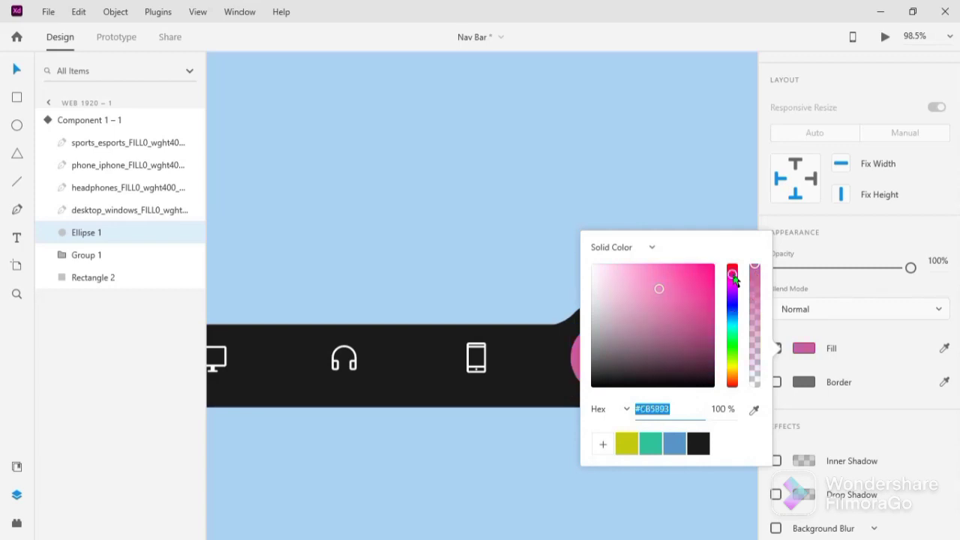
pyautogui.click(604, 443)
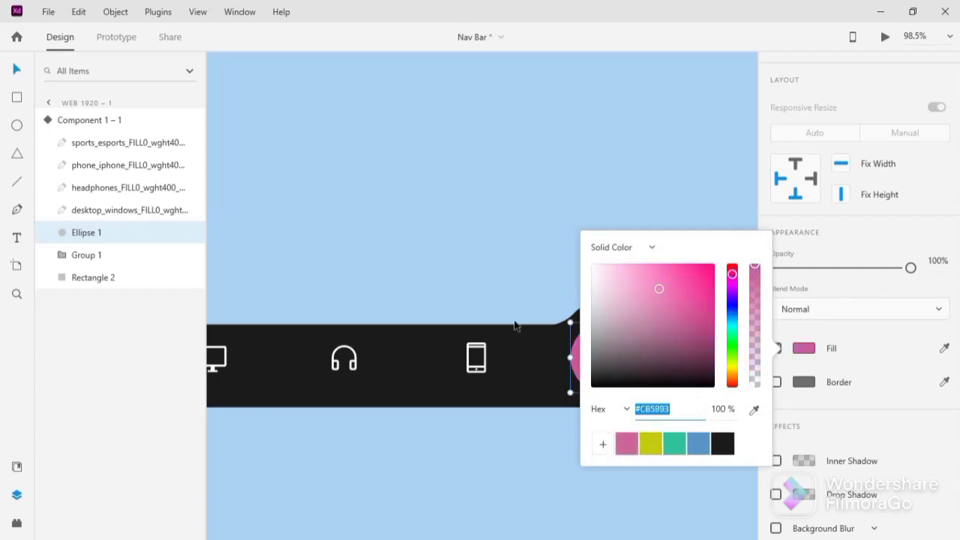
# Step: Fill the Game state's background rectangle with a light pink derived from the saved pink swatch
pyautogui.click(719, 345)
pyautogui.click(803, 382)
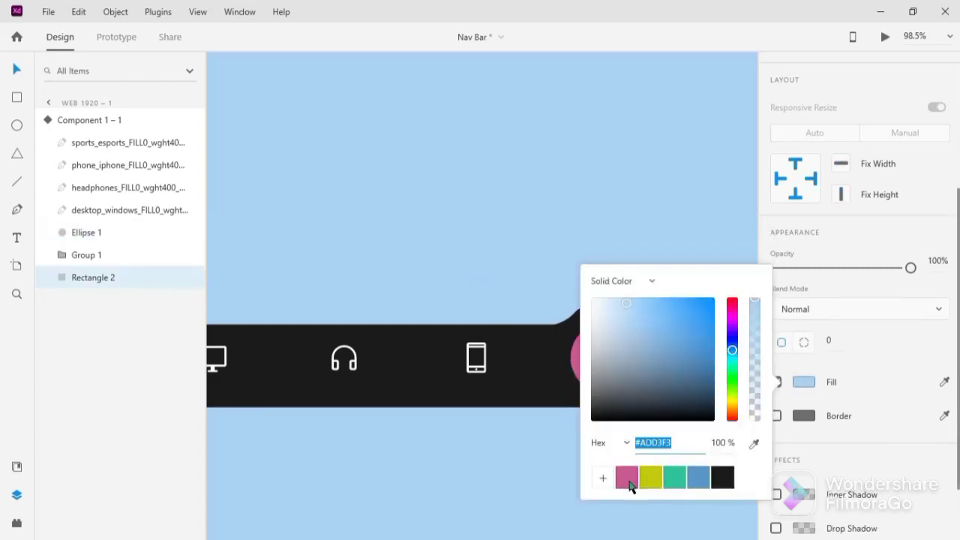
pyautogui.click(626, 477)
pyautogui.moveTo(643, 310); pyautogui.dragTo(618, 297)
pyautogui.click(493, 228)
pyautogui.scroll(-6, 492, 223)
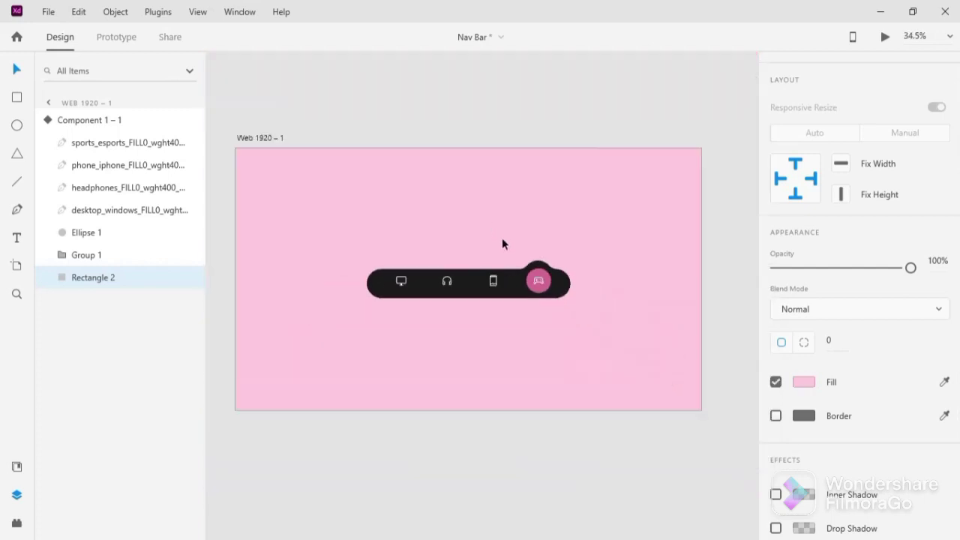
pyautogui.click(467, 326)
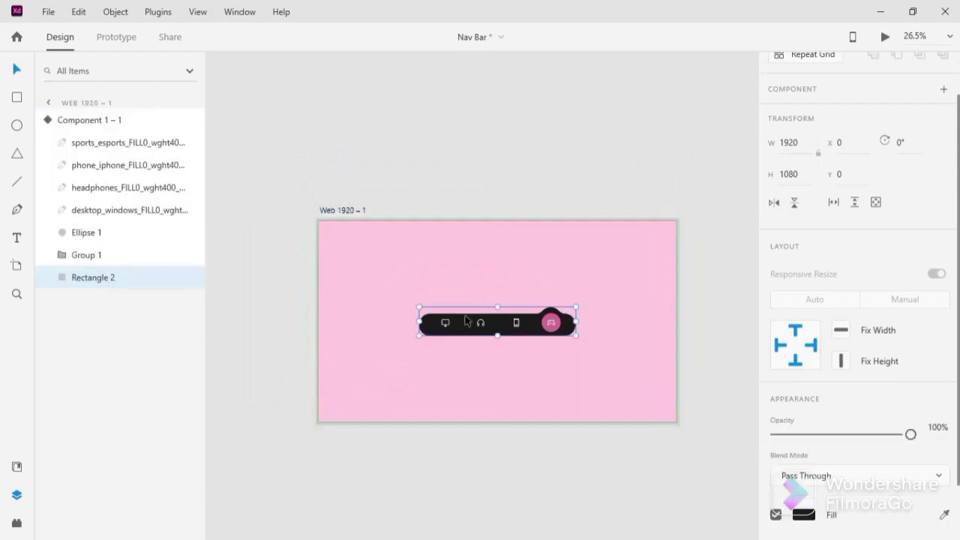
pyautogui.click(530, 178)
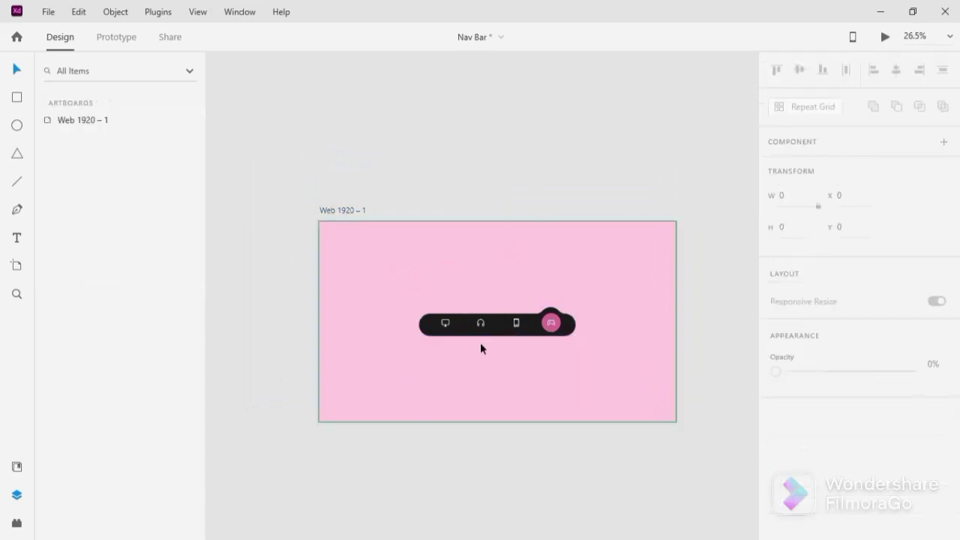
# Step: Switch the navigation bar component back to its Default State and open the prototype preview in a maximized window
pyautogui.click(480, 342)
pyautogui.click(804, 171)
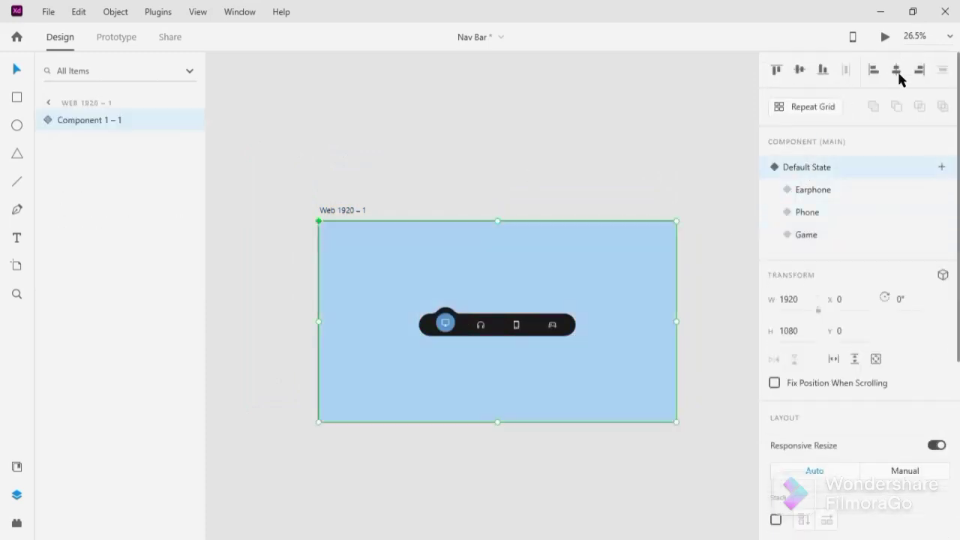
pyautogui.hotkey('ctrl', 'Return')
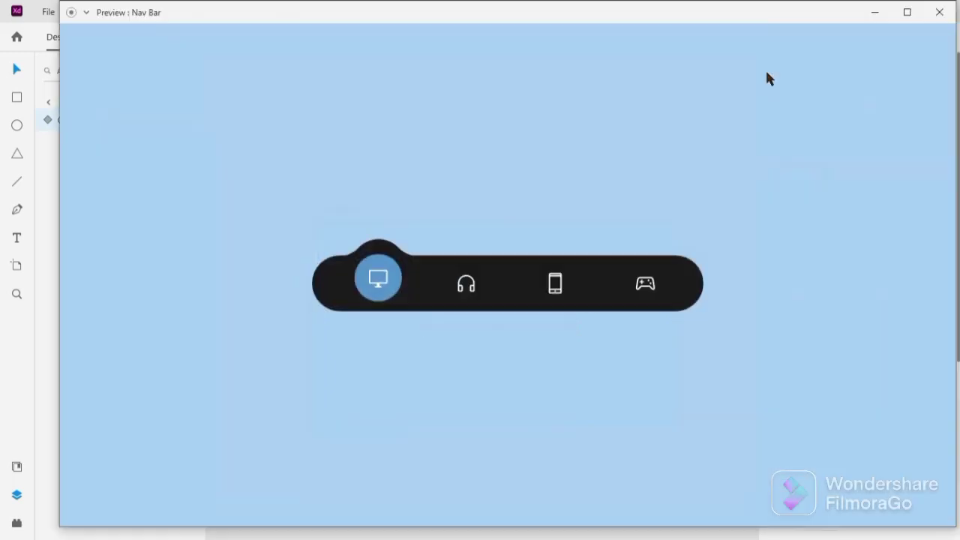
pyautogui.click(907, 12)
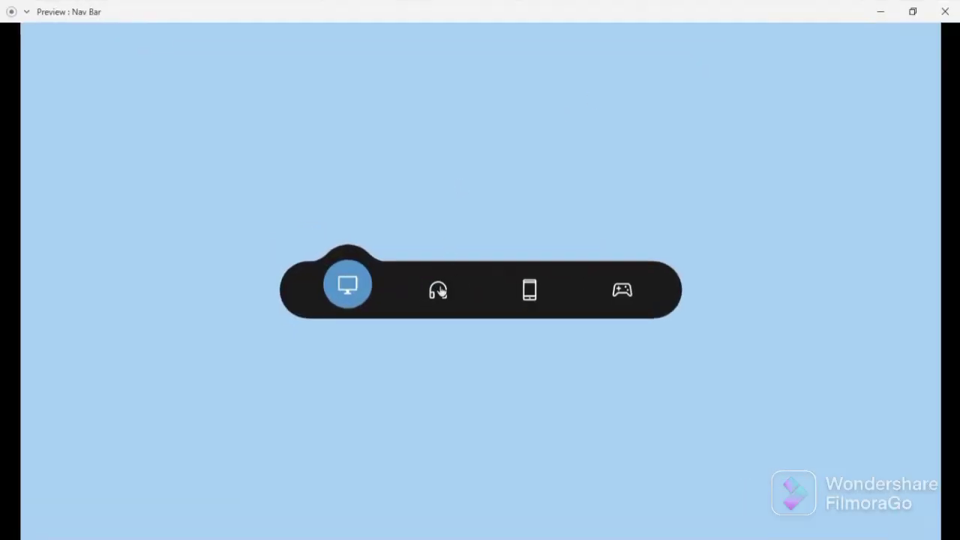
# Step: Test the prototype by repeatedly switching between the desktop, headphones, phone and gamepad icons to check the animated circle and background colours
pyautogui.click(441, 292)
pyautogui.click(530, 292)
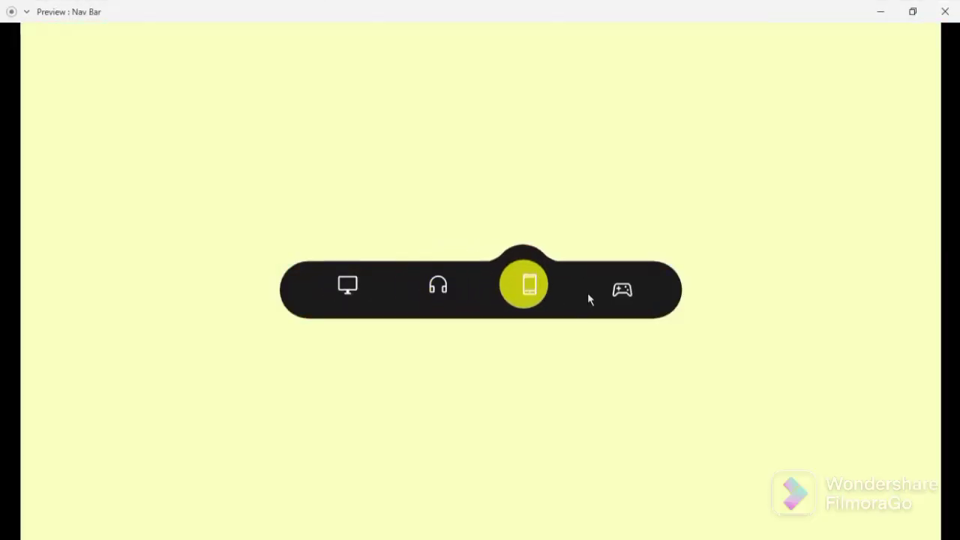
pyautogui.click(622, 291)
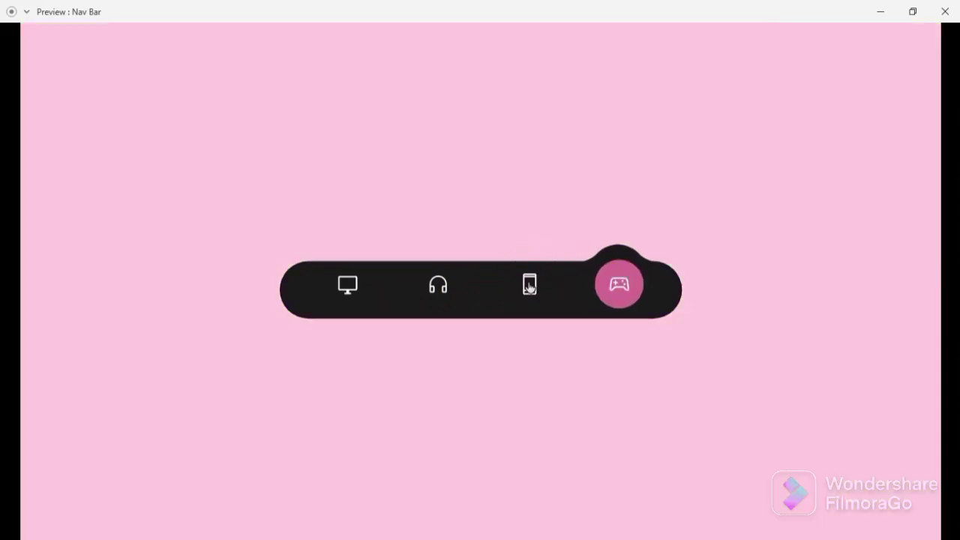
pyautogui.click(530, 286)
pyautogui.click(440, 286)
pyautogui.click(349, 287)
pyautogui.click(438, 289)
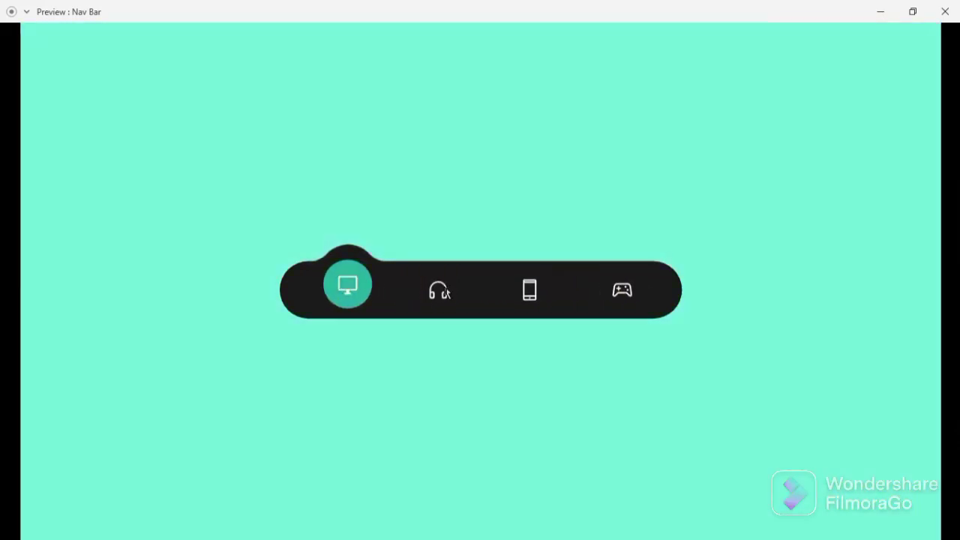
pyautogui.click(533, 294)
pyautogui.click(613, 293)
pyautogui.click(529, 289)
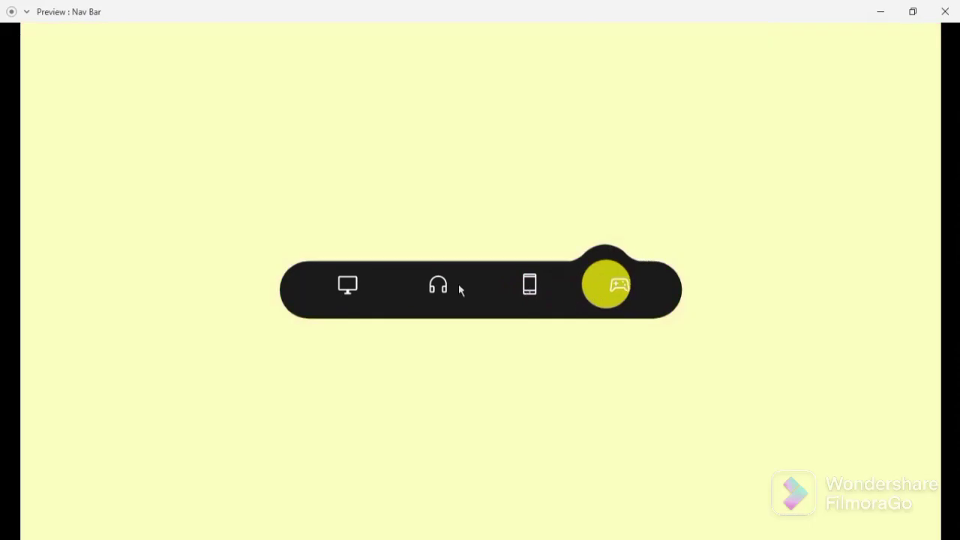
pyautogui.click(439, 289)
pyautogui.click(375, 289)
pyautogui.click(439, 289)
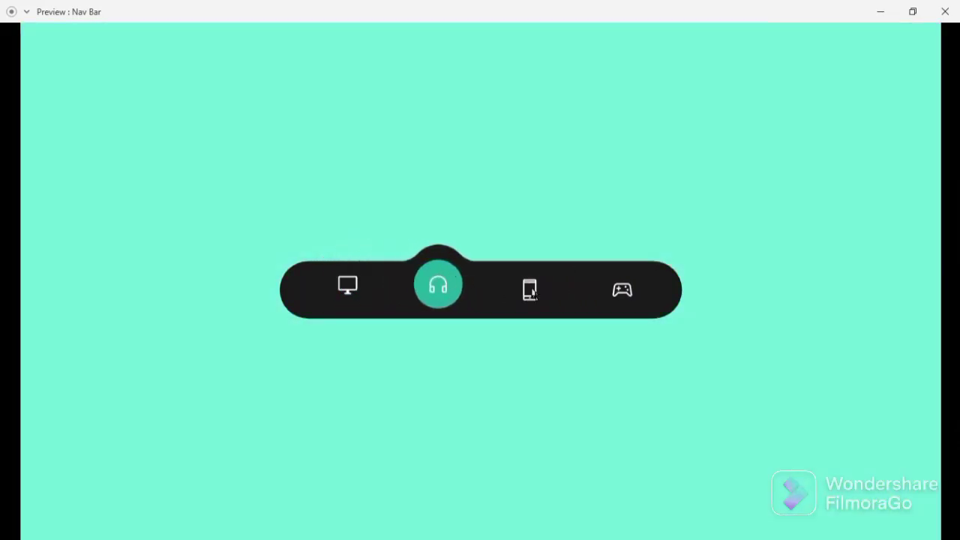
pyautogui.click(530, 288)
pyautogui.click(619, 289)
pyautogui.click(530, 288)
pyautogui.click(439, 289)
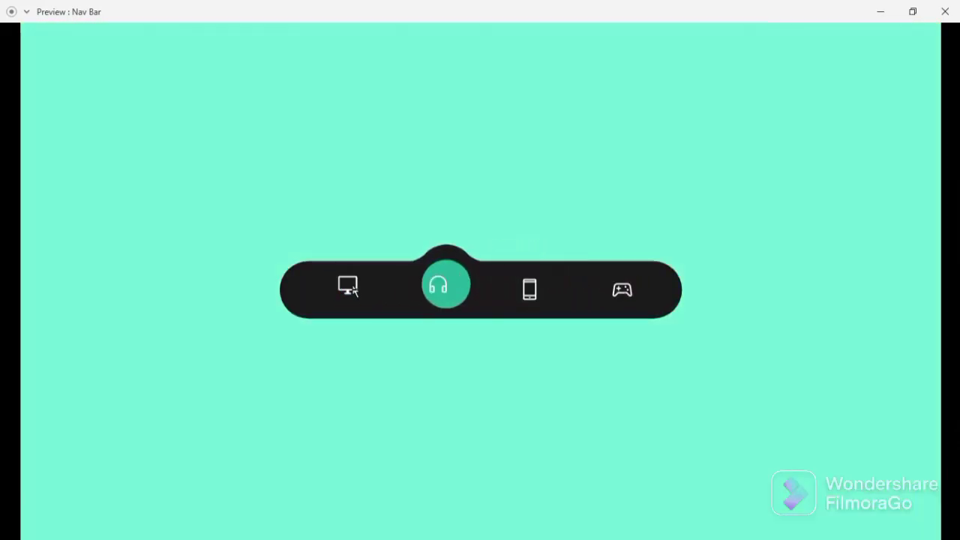
pyautogui.click(348, 287)
pyautogui.click(439, 289)
pyautogui.click(539, 289)
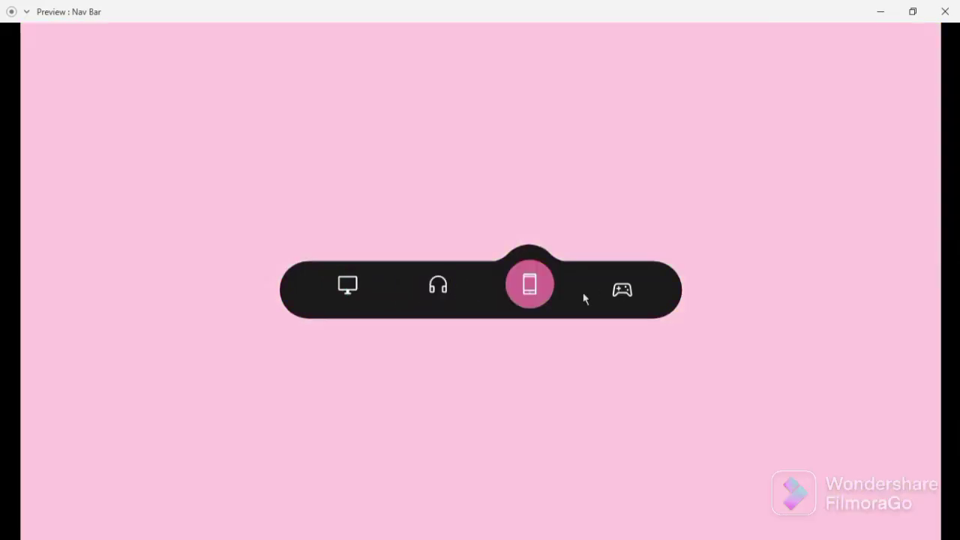
pyautogui.click(620, 289)
pyautogui.click(529, 288)
pyautogui.click(439, 289)
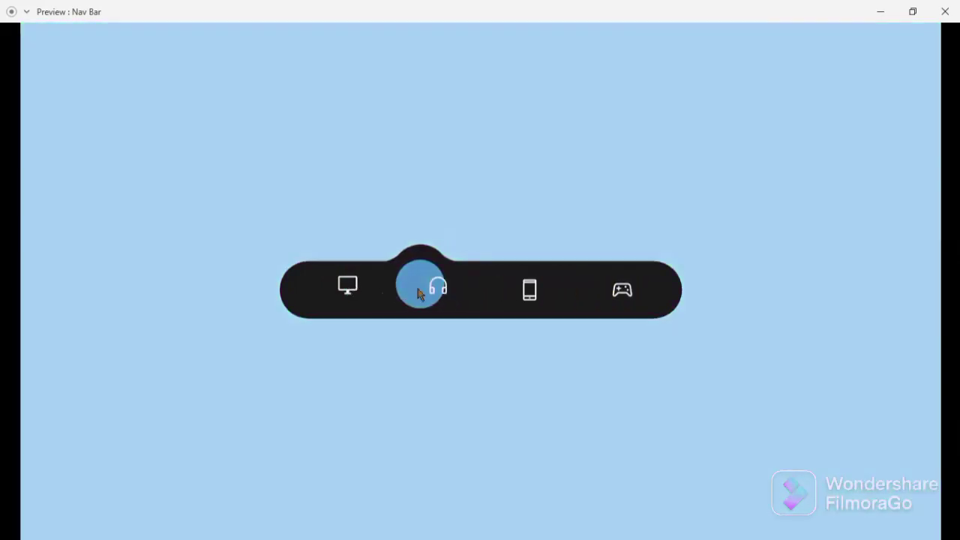
pyautogui.click(348, 287)
pyautogui.click(439, 289)
pyautogui.click(621, 291)
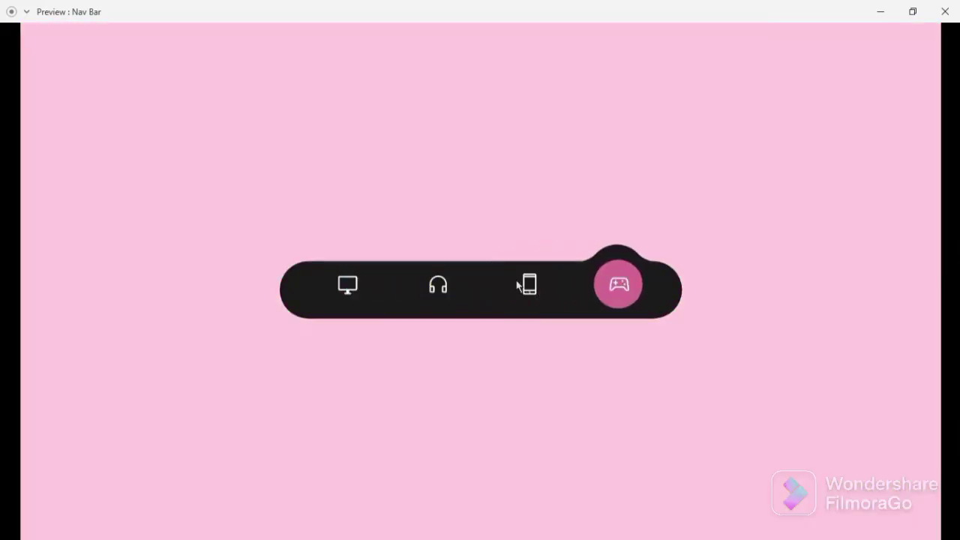
pyautogui.click(522, 288)
pyautogui.click(439, 288)
pyautogui.click(348, 287)
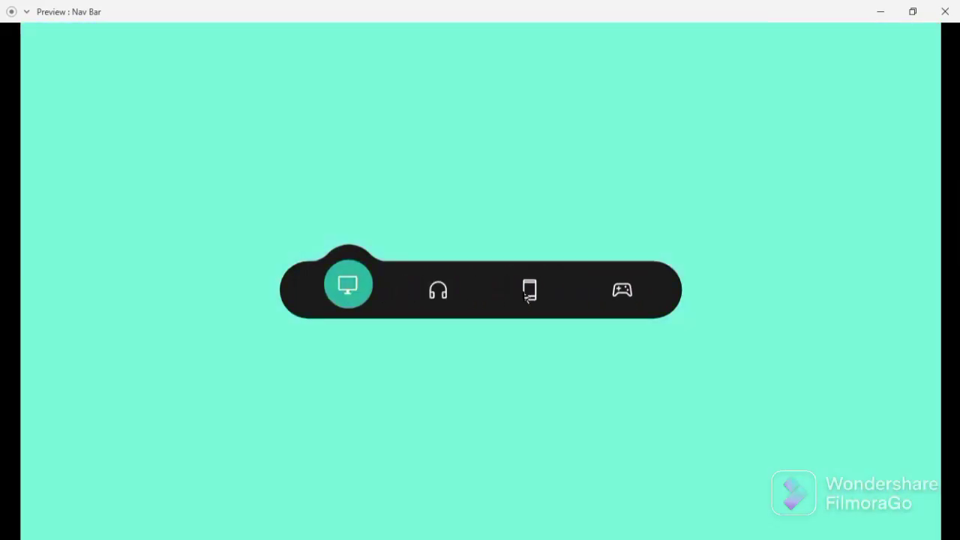
pyautogui.click(439, 288)
pyautogui.click(531, 288)
pyautogui.click(619, 291)
pyautogui.click(530, 288)
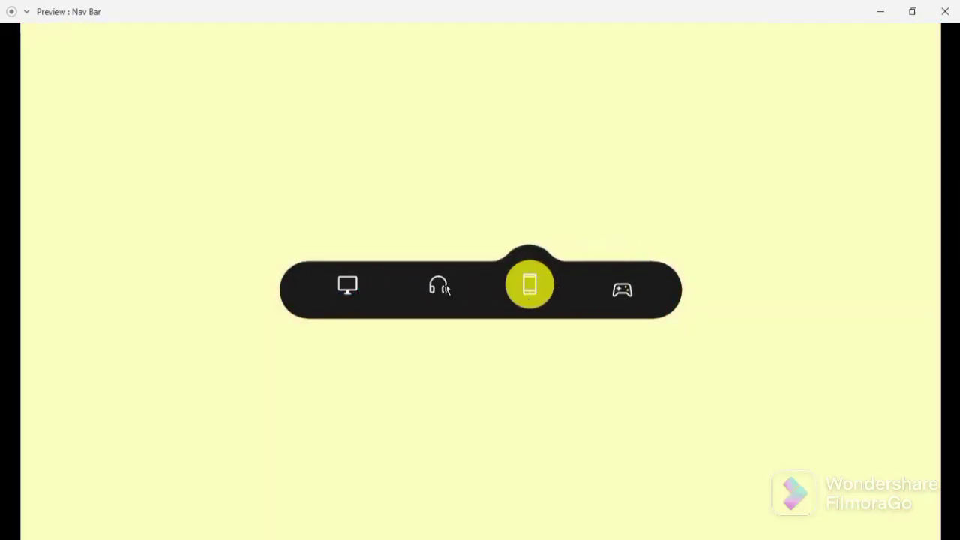
pyautogui.click(439, 289)
pyautogui.click(348, 287)
pyautogui.click(439, 289)
pyautogui.click(529, 289)
pyautogui.click(621, 291)
pyautogui.click(529, 289)
pyautogui.click(348, 287)
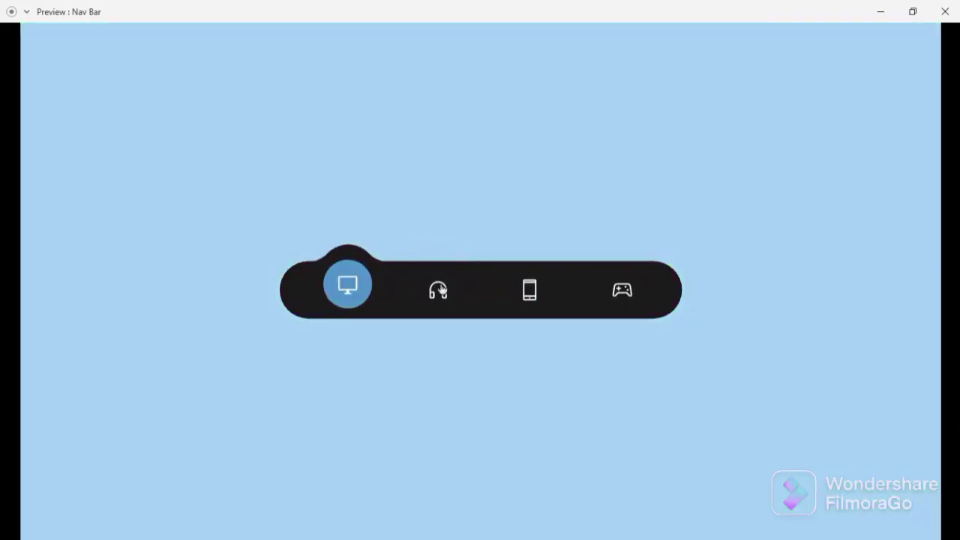
pyautogui.click(439, 289)
pyautogui.click(530, 288)
pyautogui.click(621, 292)
pyautogui.click(530, 288)
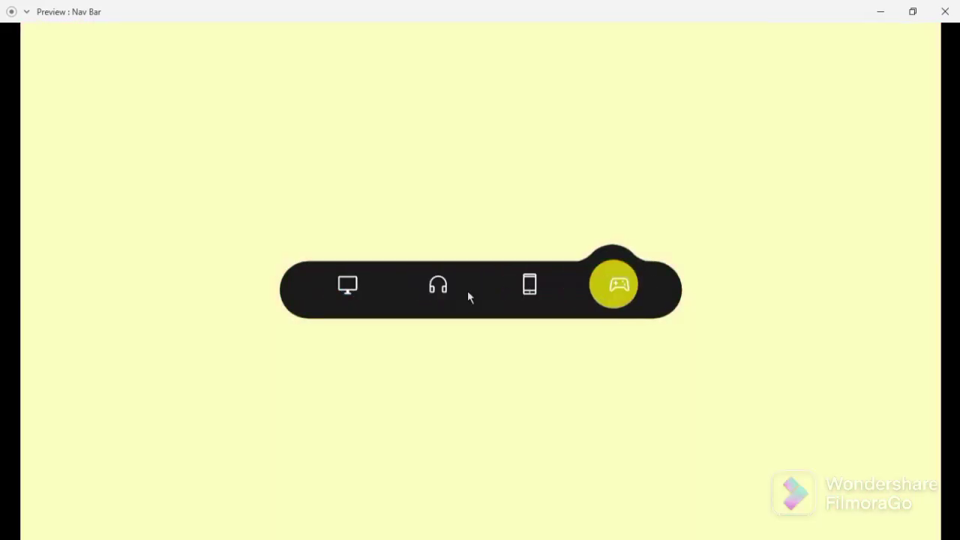
pyautogui.click(438, 289)
pyautogui.click(347, 286)
pyautogui.click(438, 289)
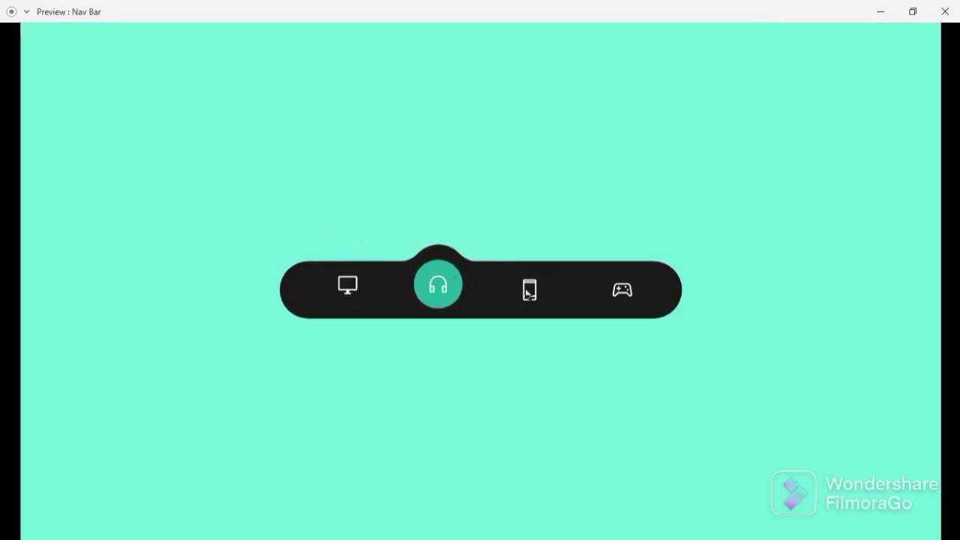
# Step: Run through the four navigation icons back and forth in the preview to check the transitions between states, and close the preview window
pyautogui.click(529, 289)
pyautogui.click(628, 294)
pyautogui.click(525, 289)
pyautogui.click(442, 287)
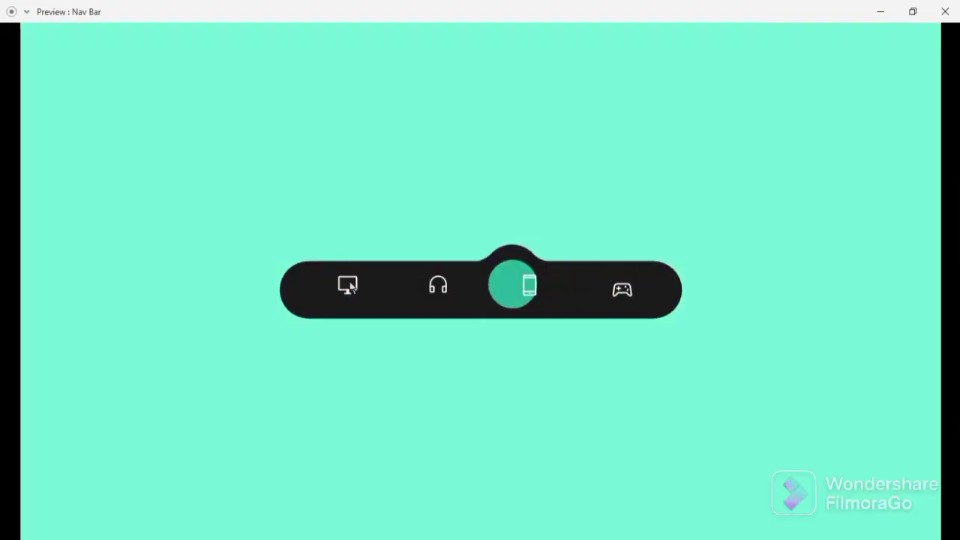
pyautogui.click(348, 286)
pyautogui.click(437, 290)
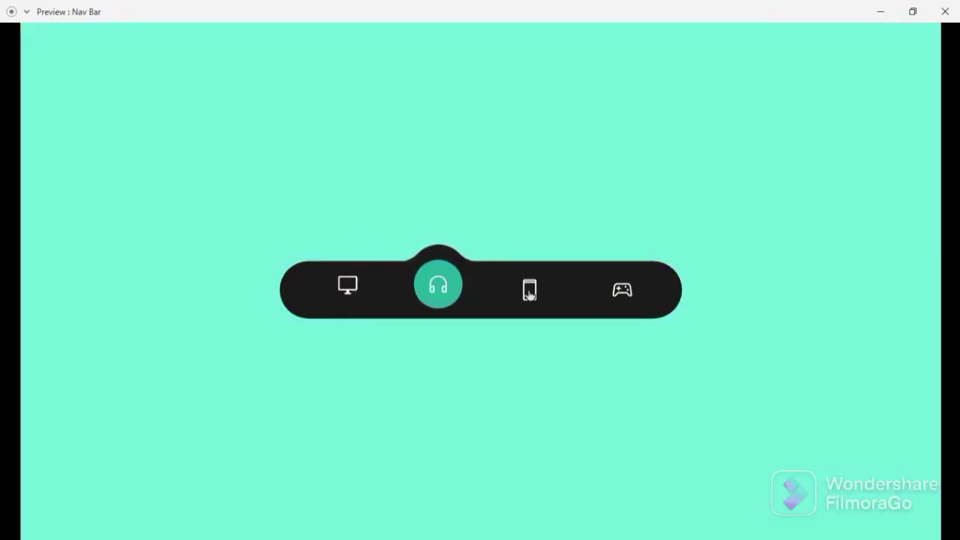
pyautogui.click(530, 291)
pyautogui.click(622, 290)
pyautogui.click(530, 290)
pyautogui.click(439, 287)
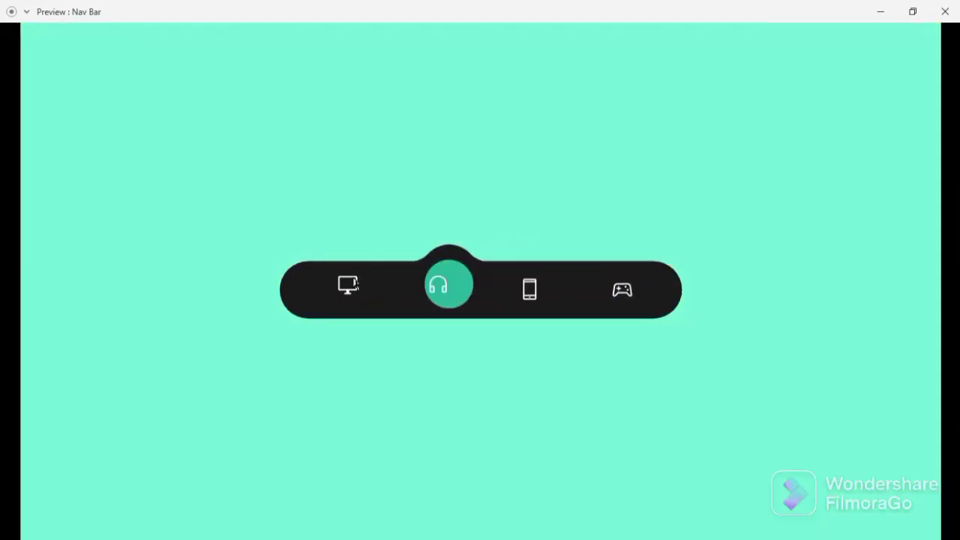
pyautogui.click(357, 285)
pyautogui.click(441, 292)
pyautogui.click(517, 298)
pyautogui.click(589, 300)
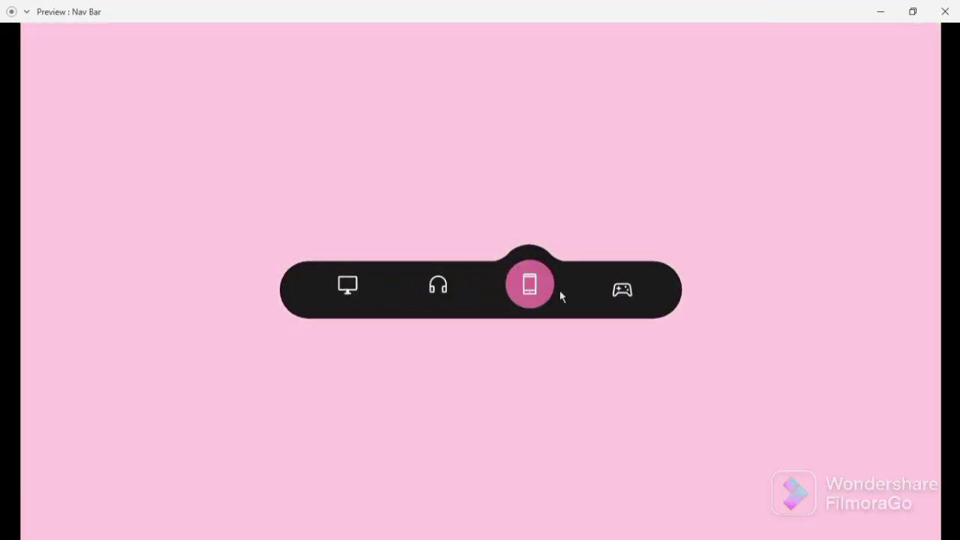
pyautogui.click(529, 291)
pyautogui.click(439, 289)
pyautogui.click(350, 287)
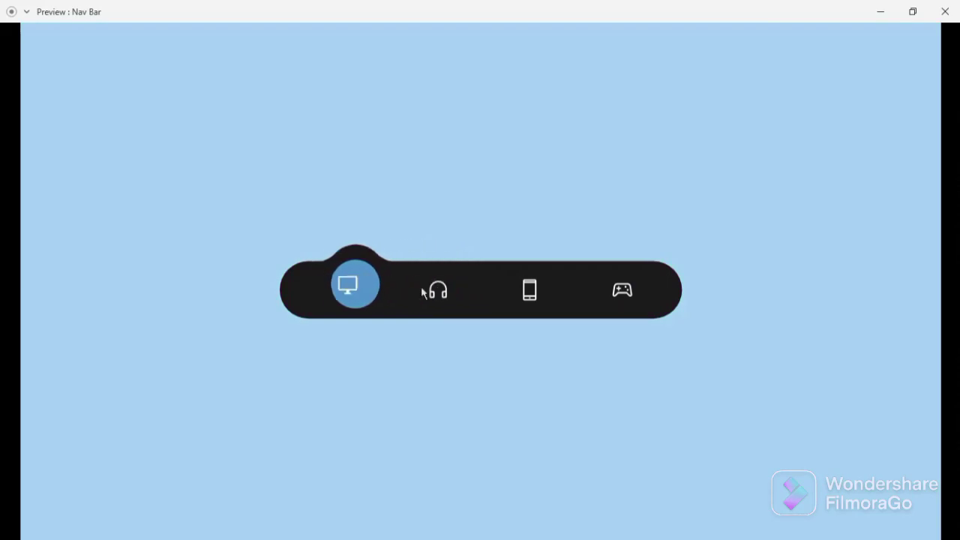
pyautogui.click(427, 292)
pyautogui.click(529, 294)
pyautogui.click(623, 291)
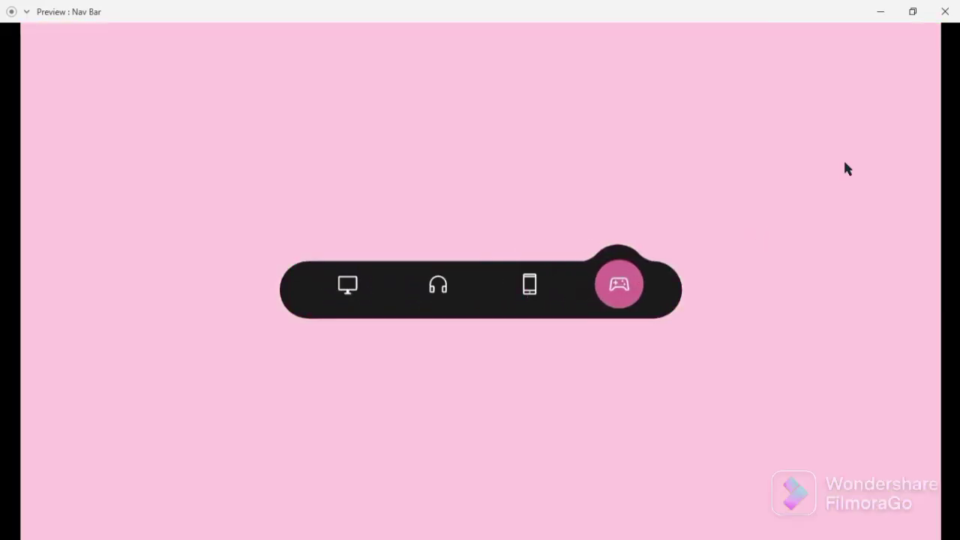
pyautogui.click(944, 12)
pyautogui.click(449, 196)
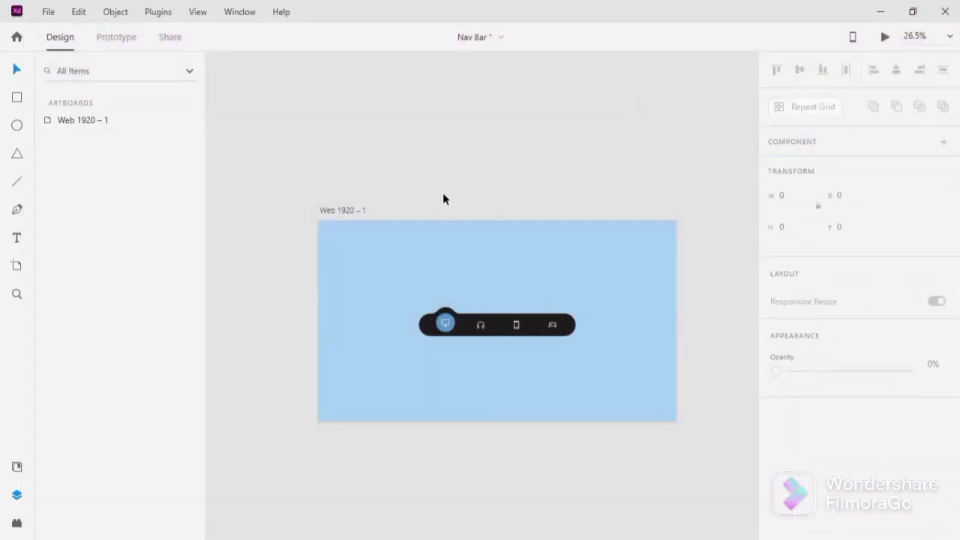